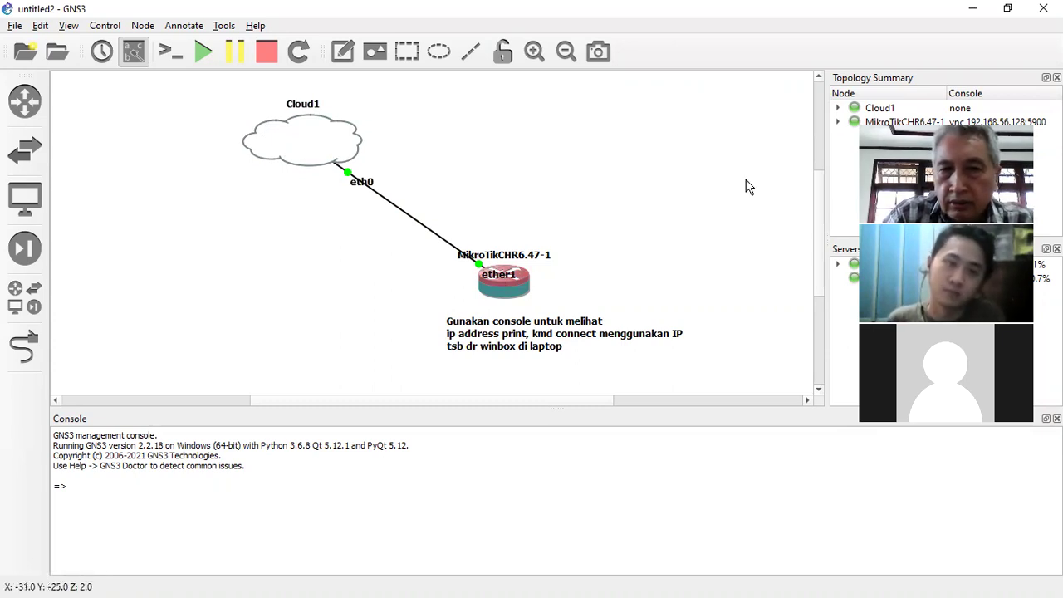
Step: Minimize the GNS3 window with the Cloud1–MikroTikCHR6.47-1 topology to show the desktop
{"action": "left_click", "coordinate": [973, 9]}
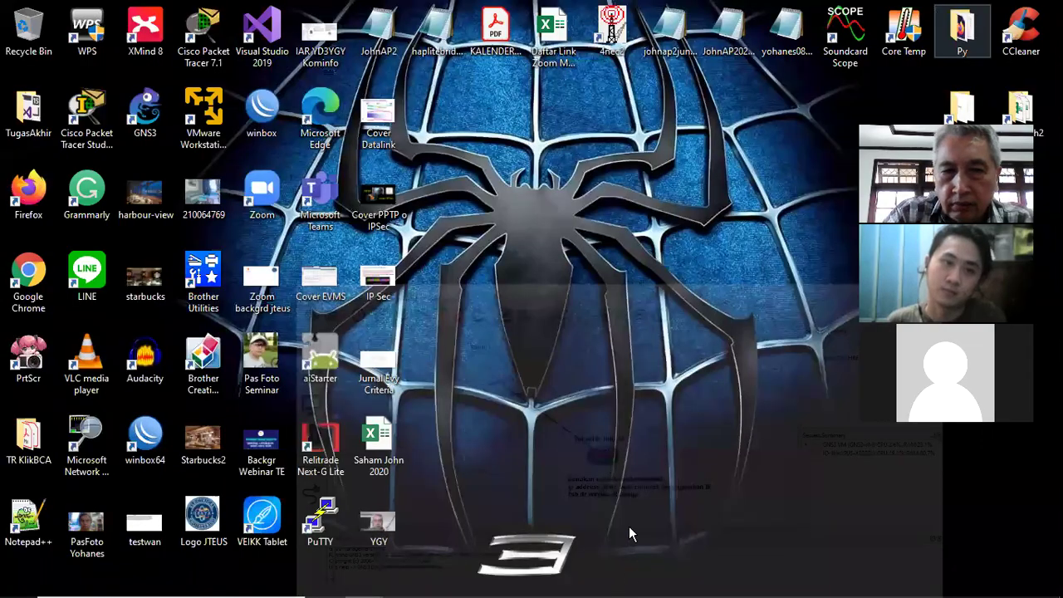
Step: Restore the WinBox router session and close its Firewall and Address List windows
{"action": "mouse_move", "coordinate": [544, 591]}
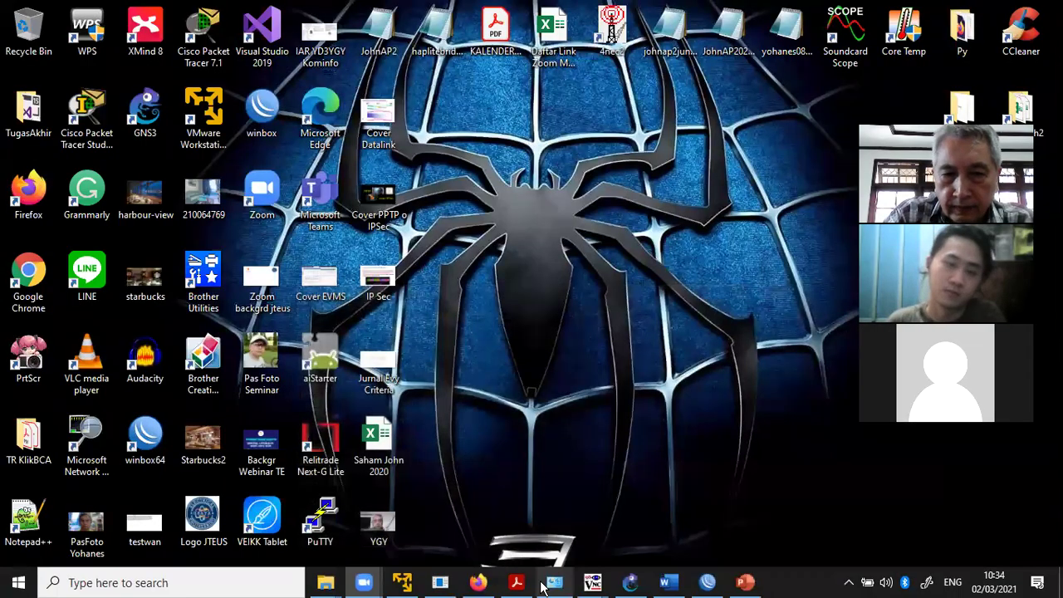
{"action": "left_click", "coordinate": [707, 582]}
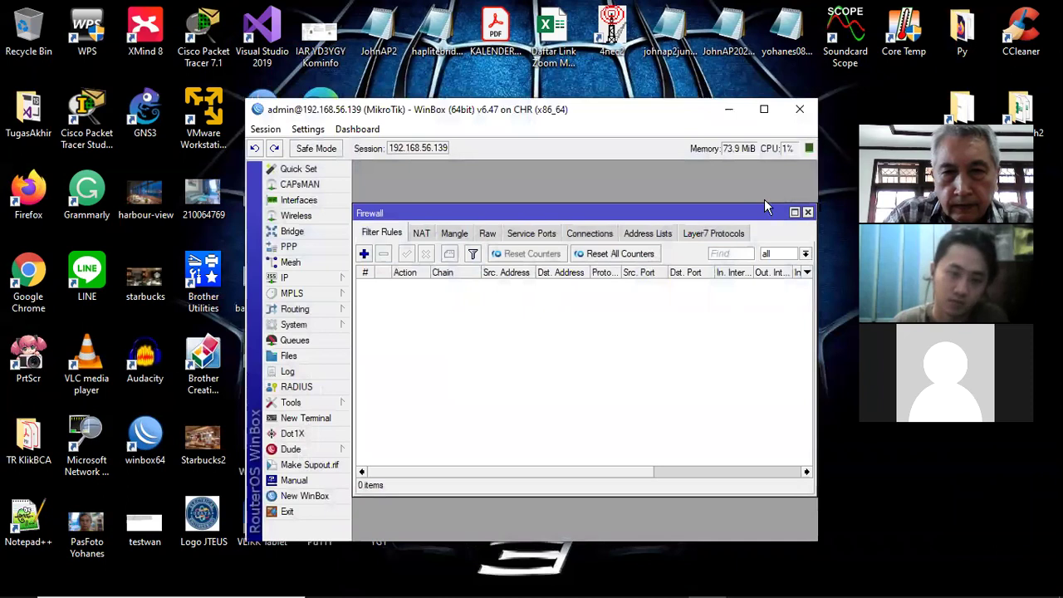
{"action": "left_click", "coordinate": [807, 212]}
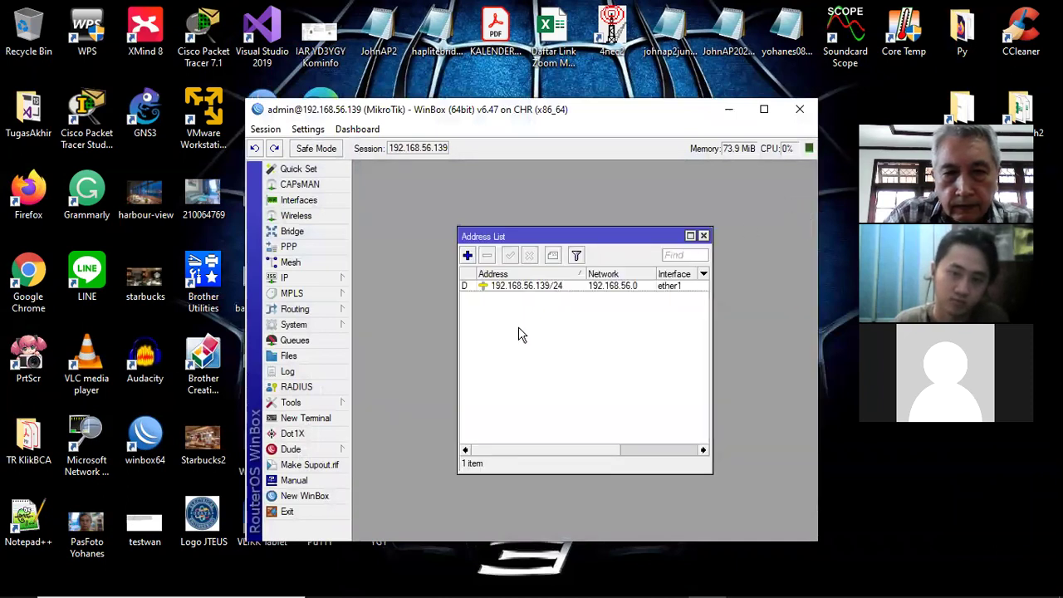
{"action": "left_click", "coordinate": [703, 236]}
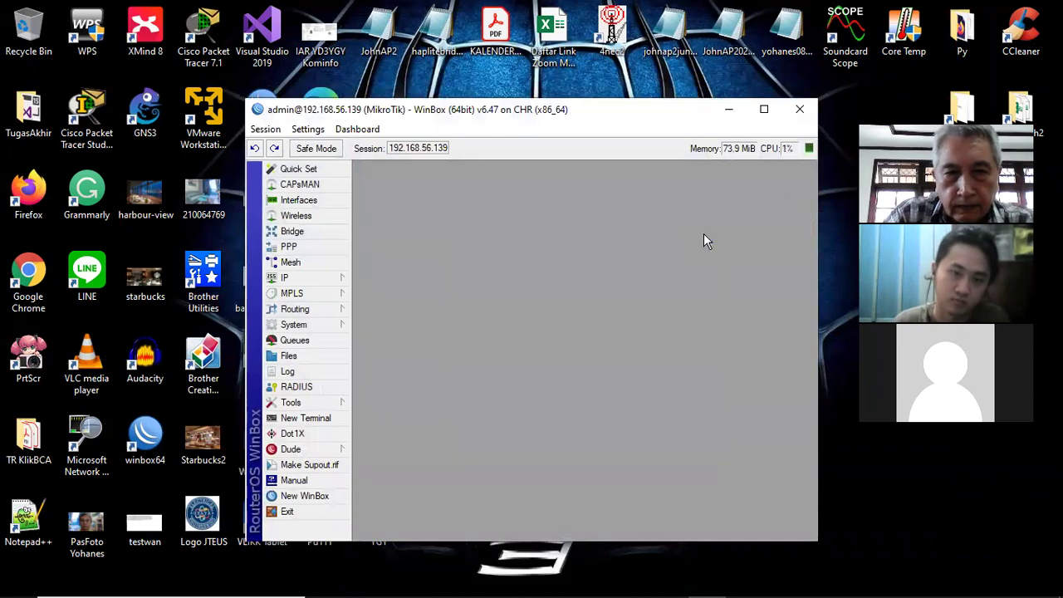
Step: Open a new WinBox login window listing the CHR neighbor at 192.168.56.139
{"action": "left_click", "coordinate": [320, 496]}
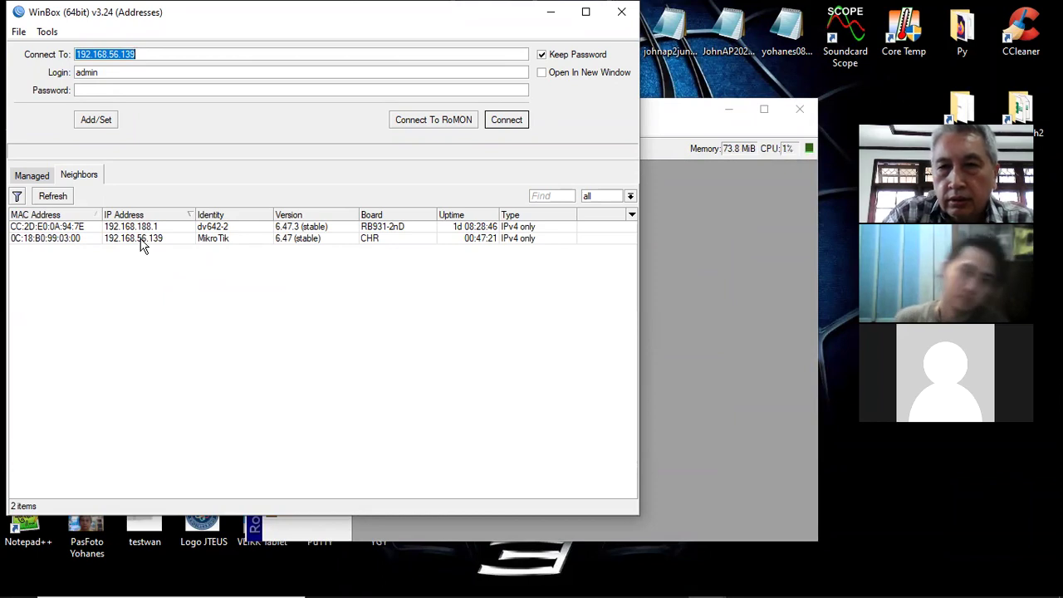
{"action": "mouse_move", "coordinate": [398, 591]}
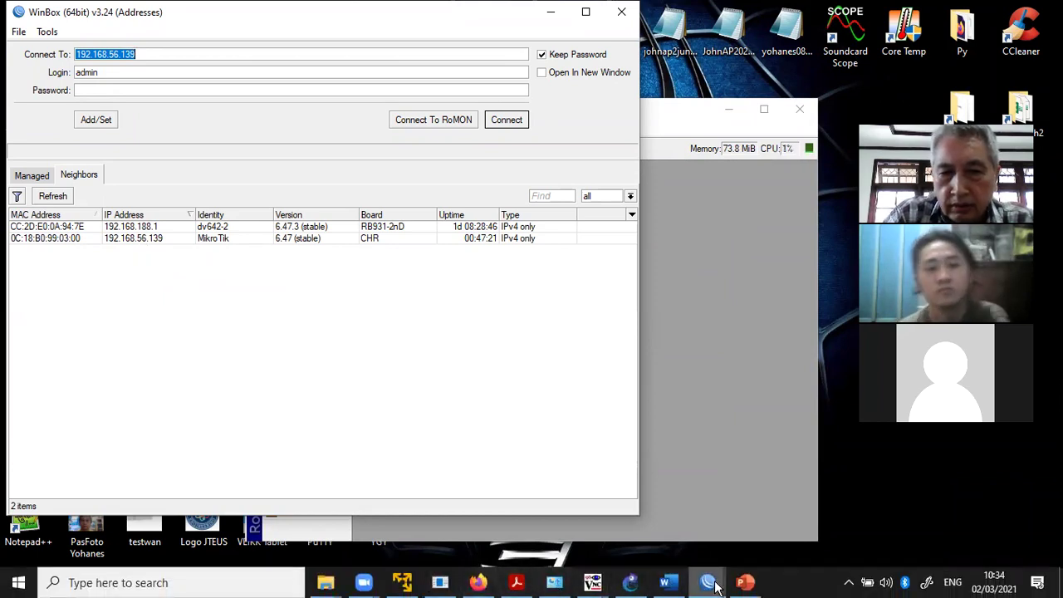
{"action": "left_click", "coordinate": [593, 575]}
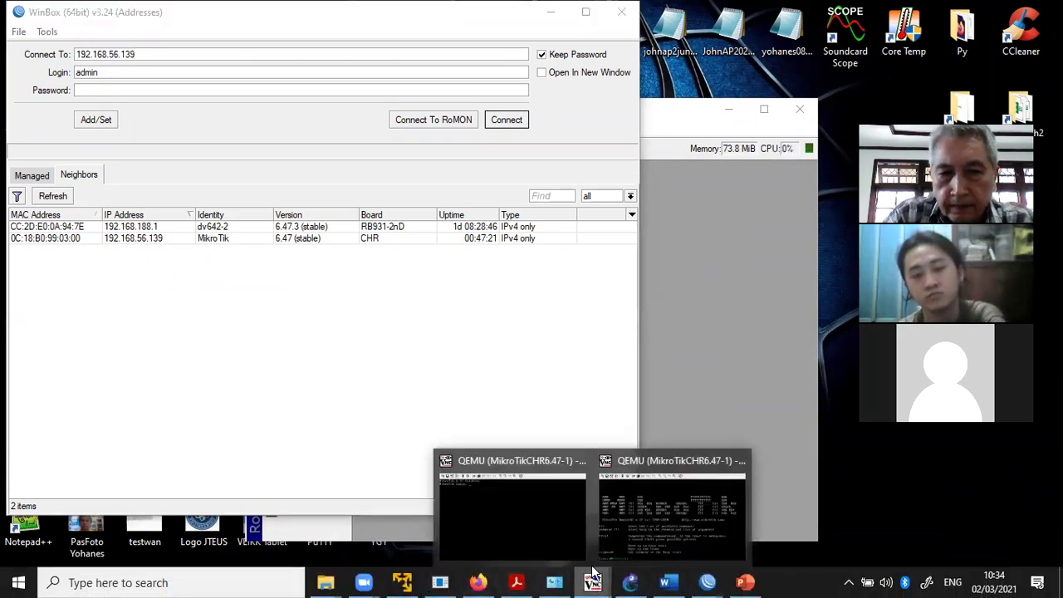
Step: Run 'ip address print' in the CHR console to confirm 192.168.56.139/24 on ether1
{"action": "left_click", "coordinate": [646, 516]}
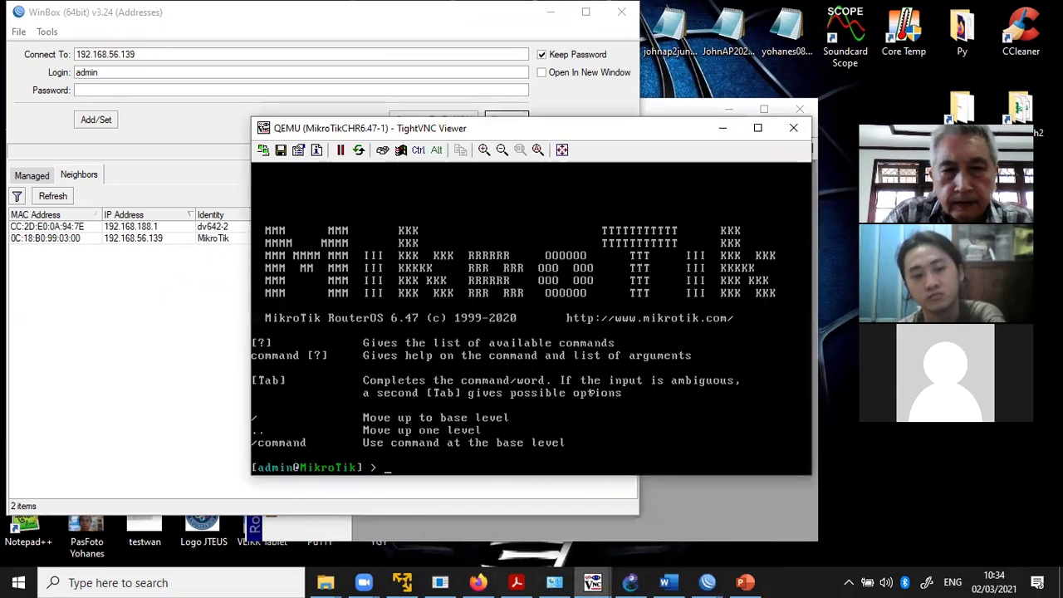
{"action": "type", "text": "ip add"}
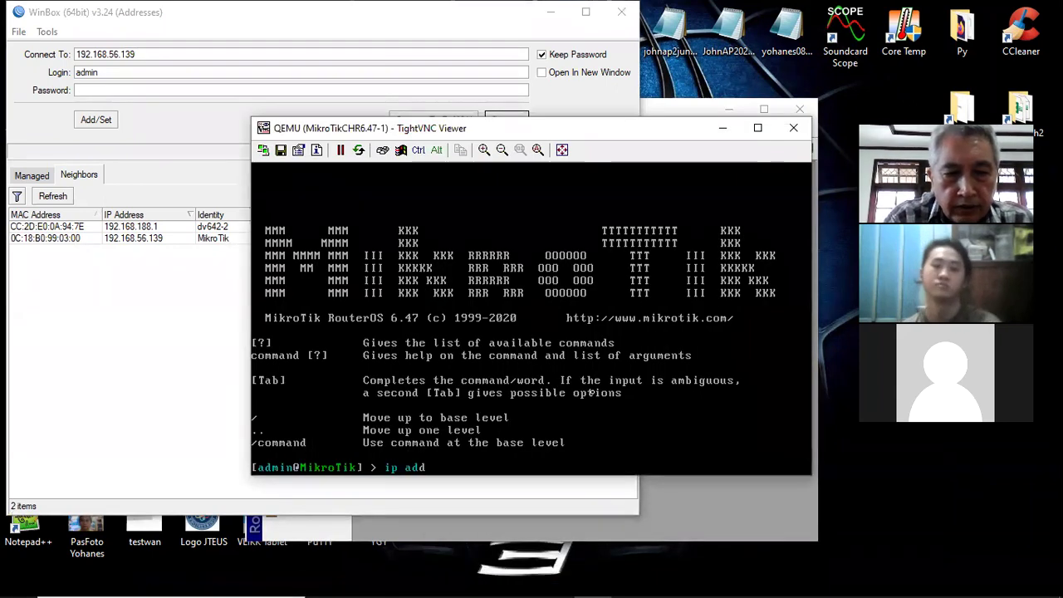
{"action": "type", "text": "ress print"}
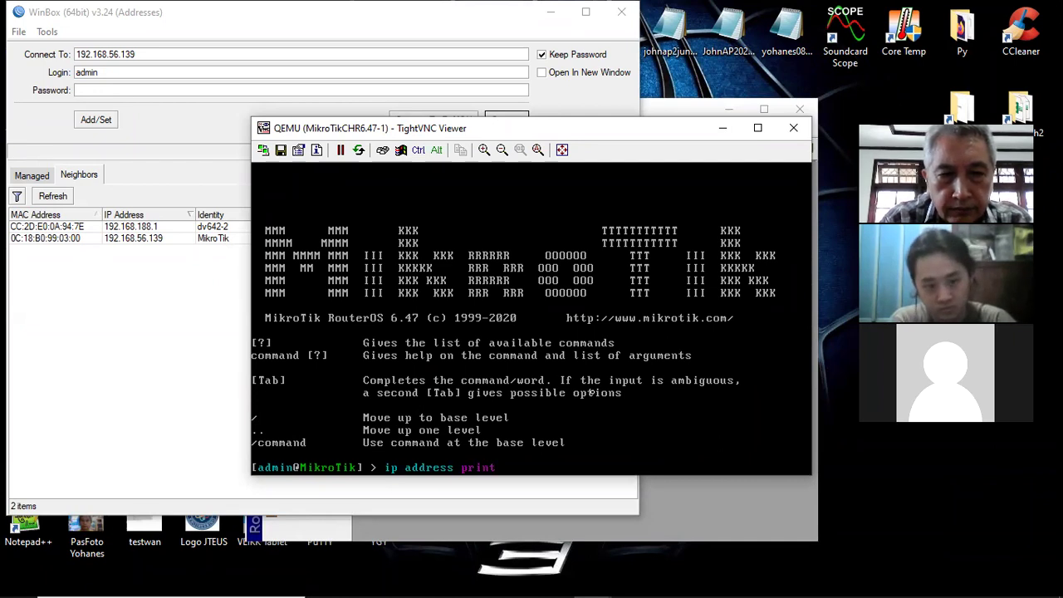
{"action": "key", "text": "Return"}
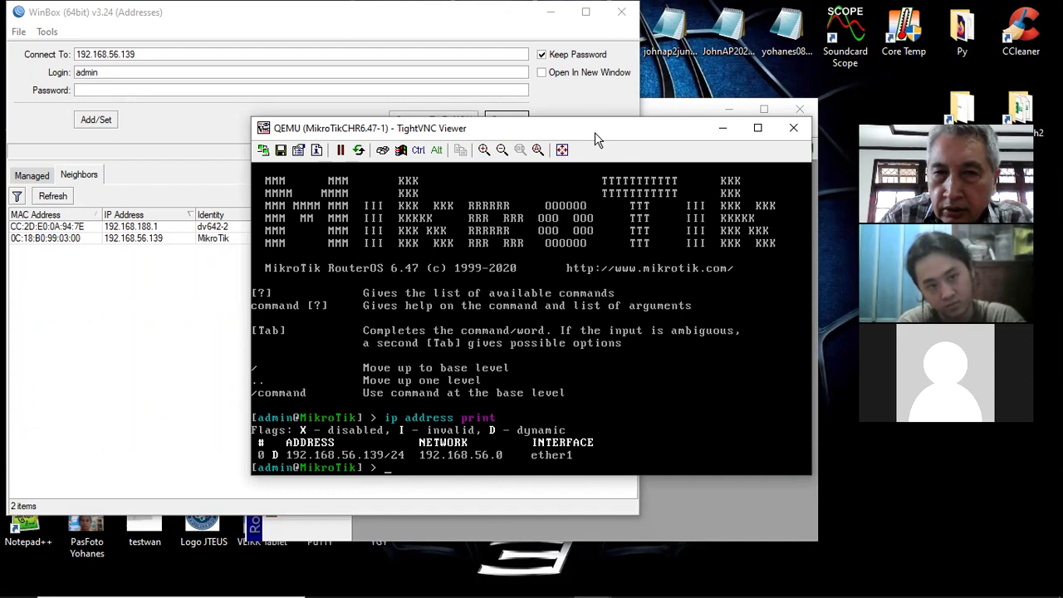
{"action": "left_click", "coordinate": [723, 130]}
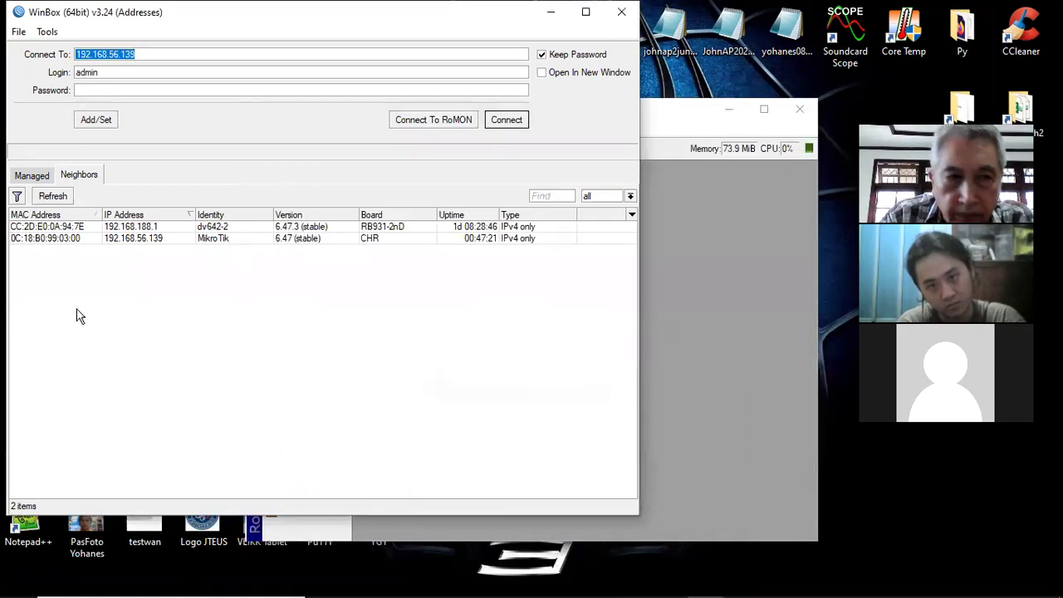
Step: Connect WinBox to the 192.168.56.139 neighbor and close the IP Service List, Terminal and Address List windows
{"action": "left_click", "coordinate": [149, 241]}
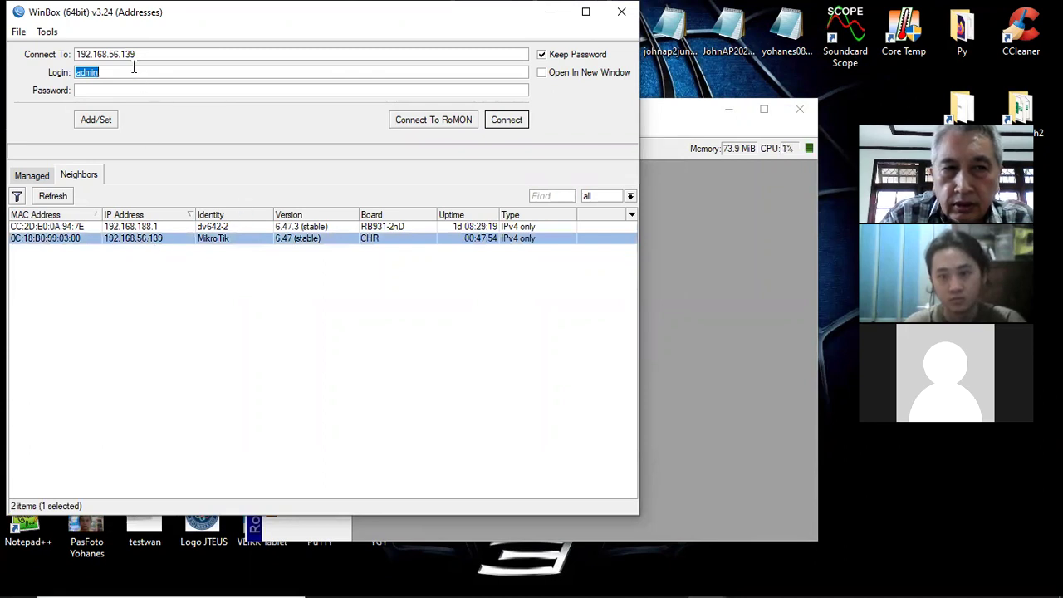
{"action": "left_click", "coordinate": [523, 125]}
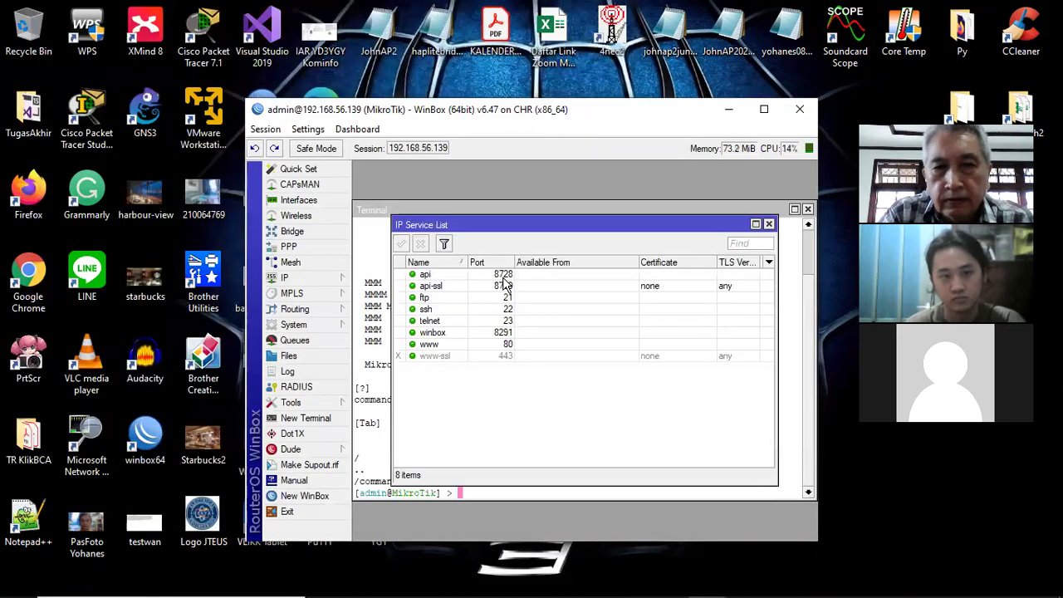
{"action": "left_click", "coordinate": [769, 225]}
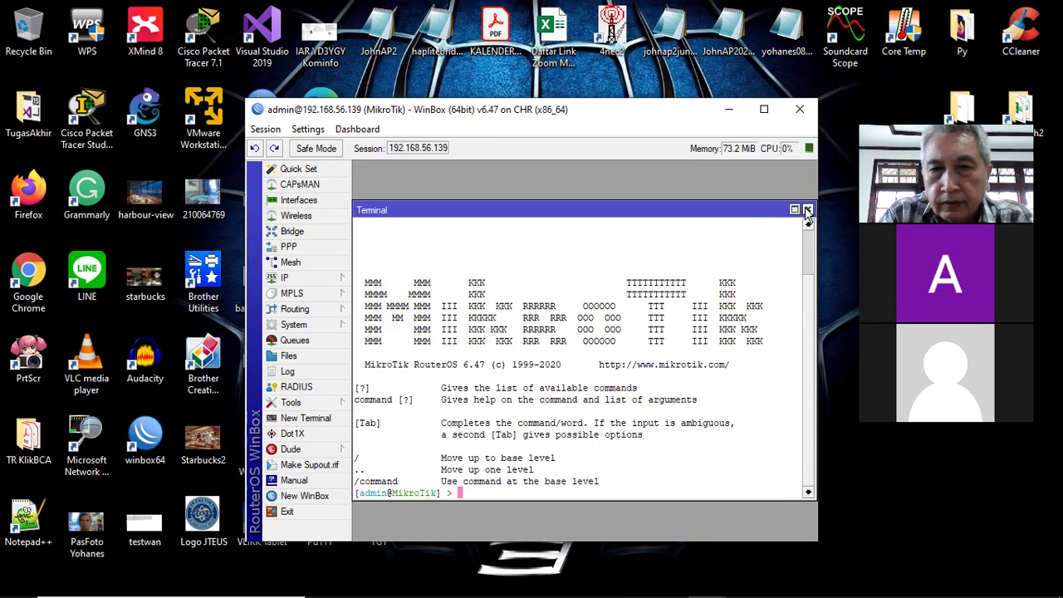
{"action": "left_click", "coordinate": [806, 210]}
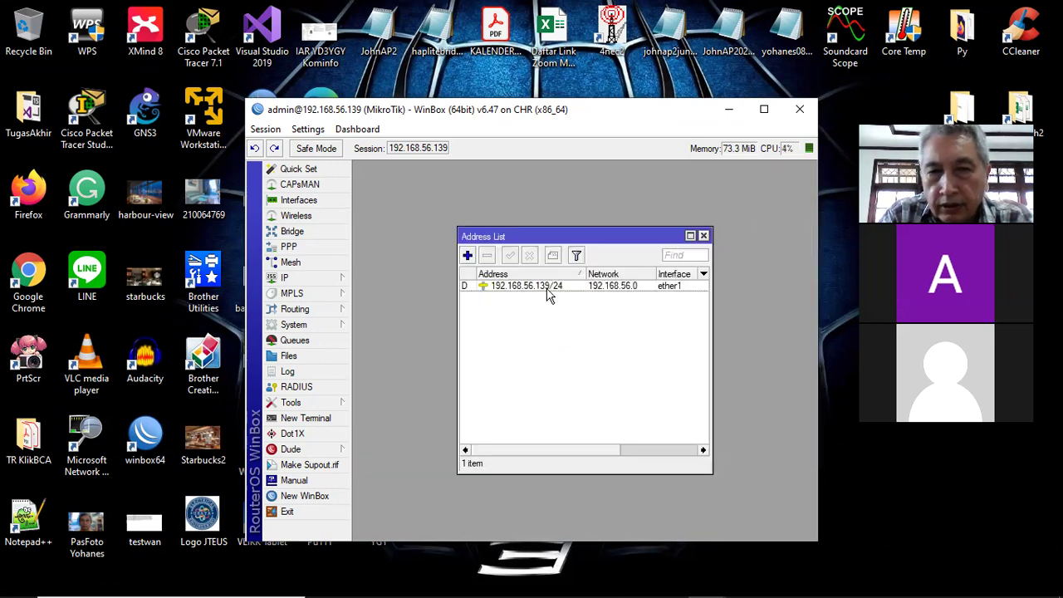
{"action": "left_click", "coordinate": [703, 236]}
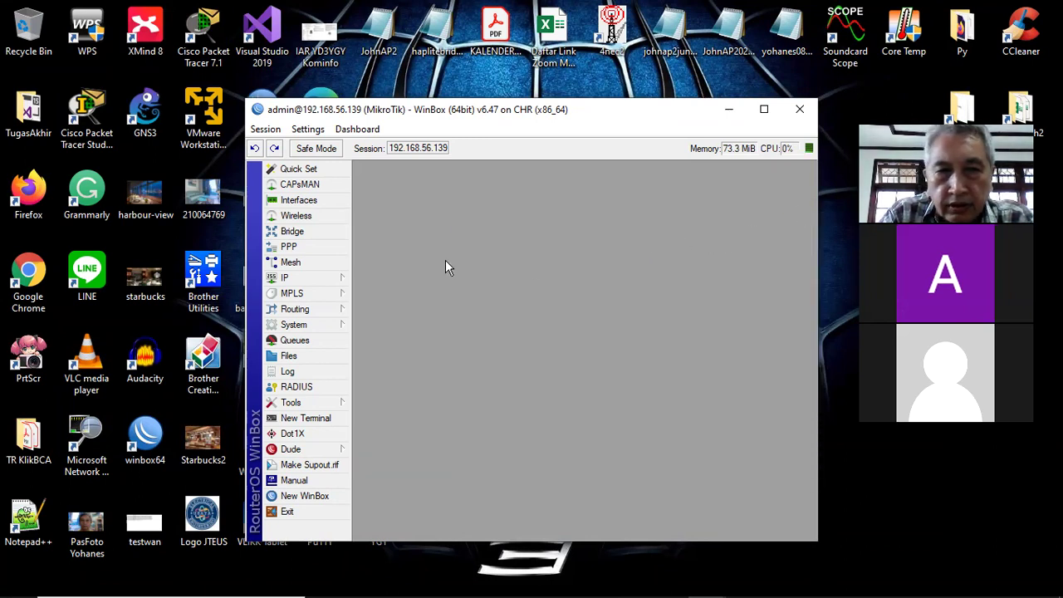
Step: View IP > Addresses showing 192.168.56.139/24 on ether1, then minimize WinBox
{"action": "left_click", "coordinate": [314, 279]}
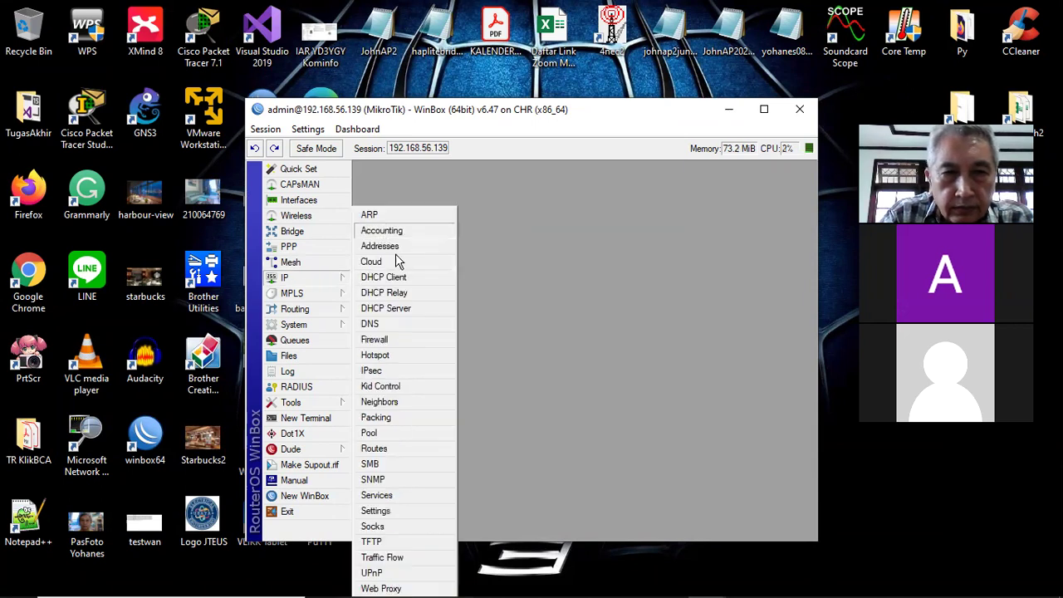
{"action": "left_click", "coordinate": [399, 246]}
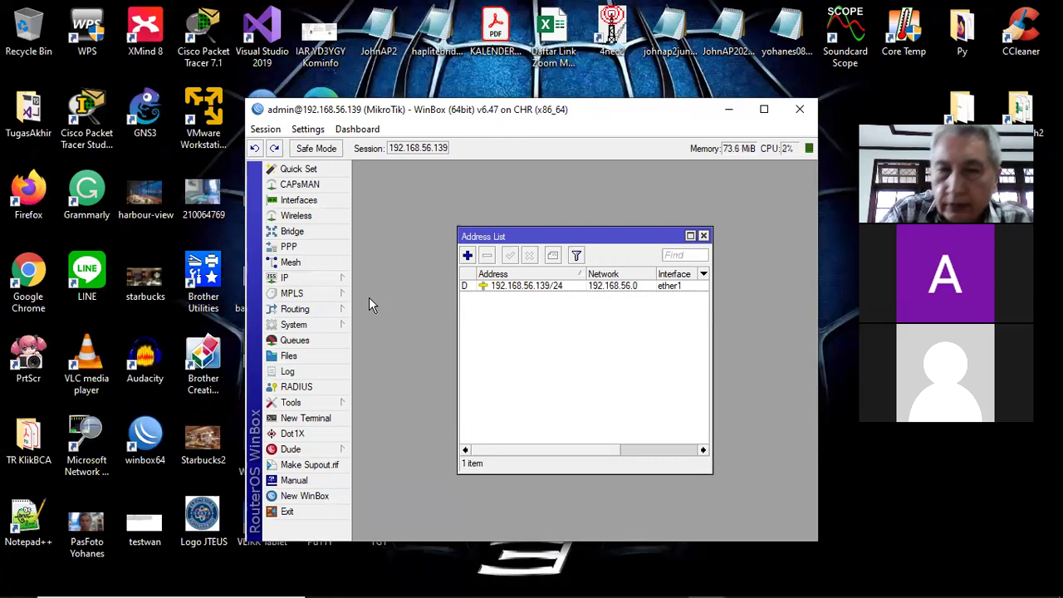
{"action": "left_click", "coordinate": [729, 114]}
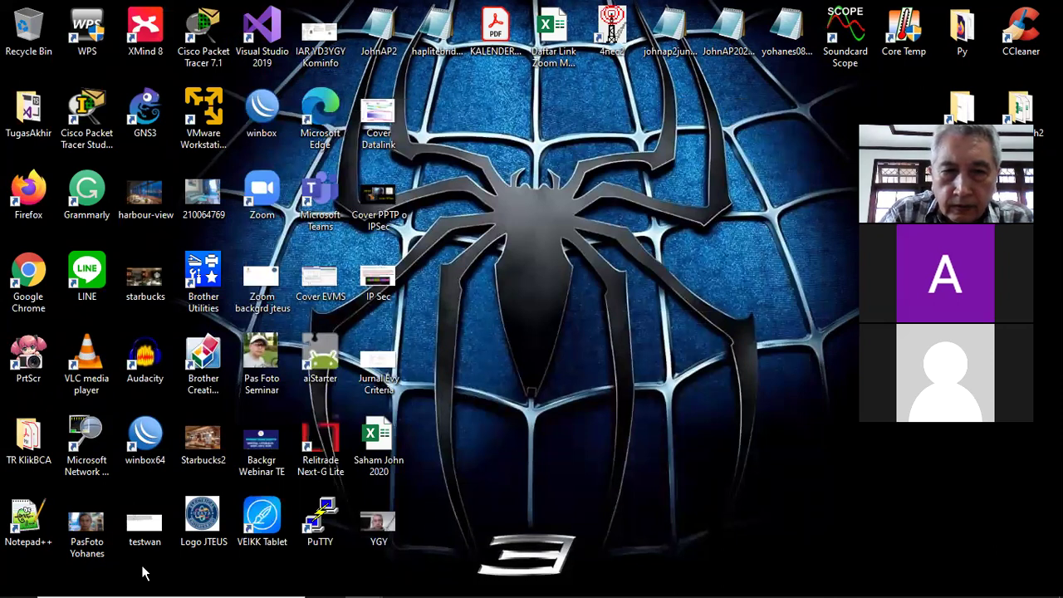
Step: Launch Command Prompt from the Start menu
{"action": "mouse_move", "coordinate": [139, 593]}
{"action": "left_click", "coordinate": [18, 585]}
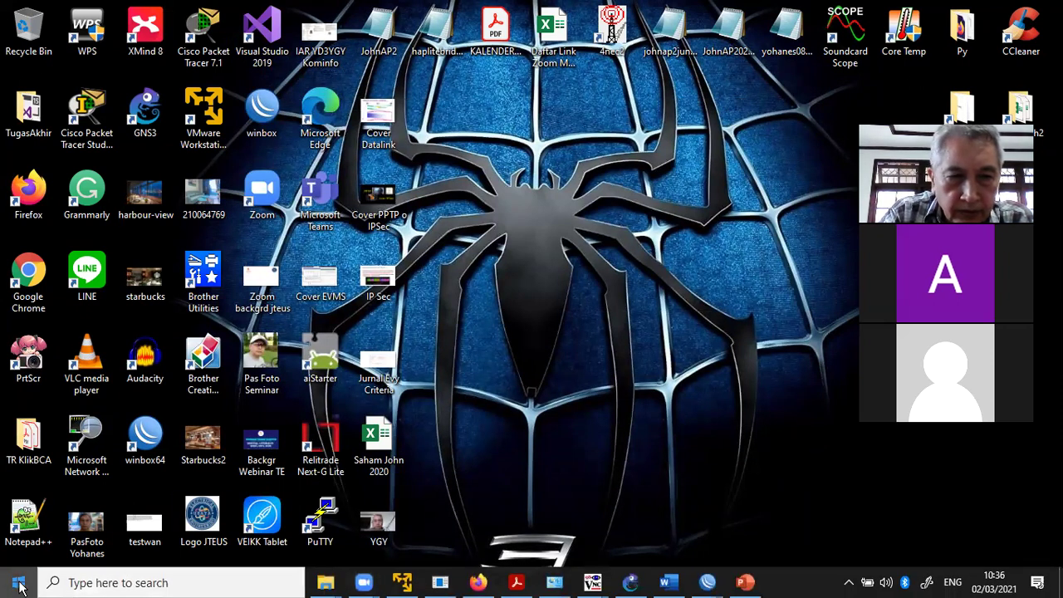
{"action": "key", "text": "Return"}
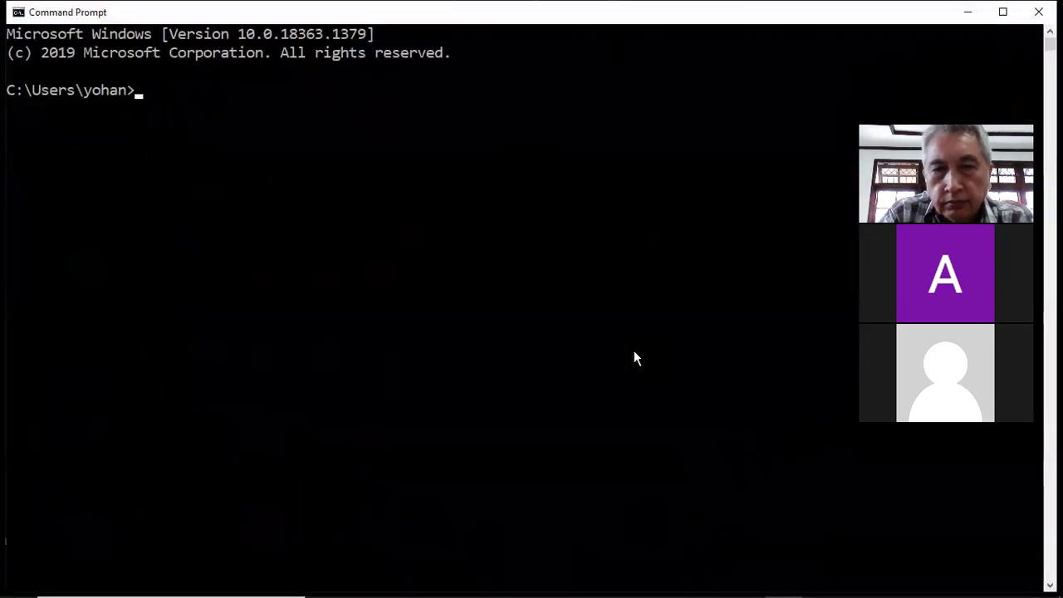
{"action": "key", "text": "Return"}
{"action": "key", "text": "Return"}
{"action": "key", "text": "Return"}
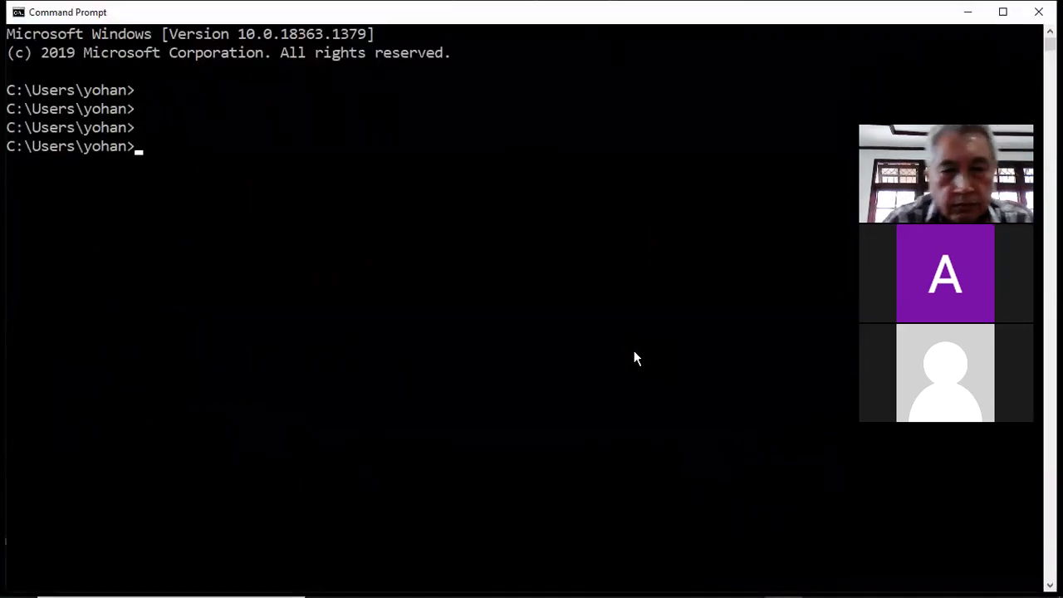
Step: Ping 192.168.56.139 (4 replies, 0% loss) and type 'telnet 192.168.56.139'
{"action": "type", "text": "ping"}
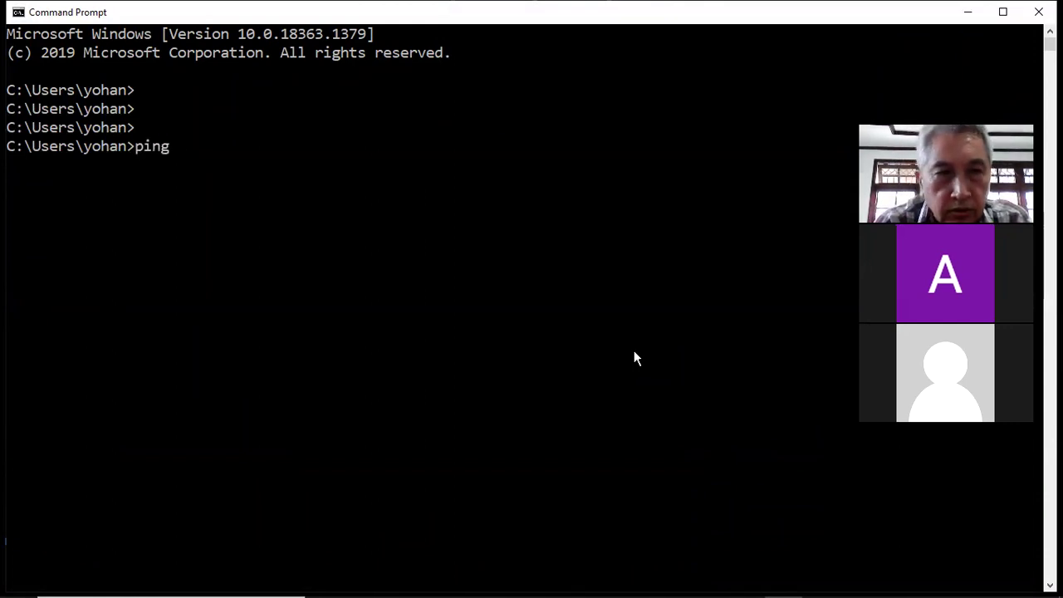
{"action": "type", "text": " 192.16"}
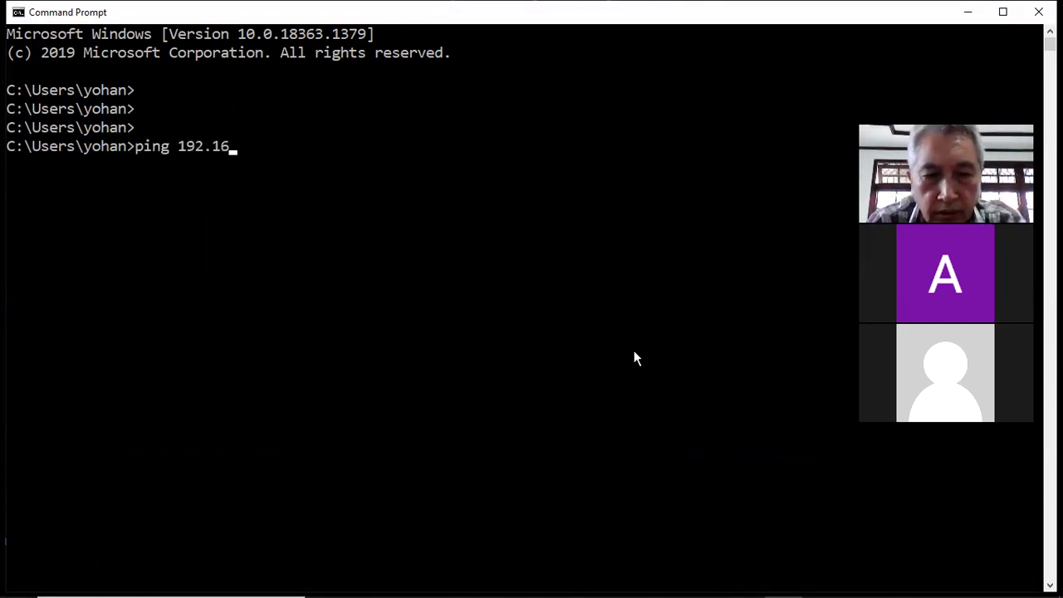
{"action": "type", "text": "8.5"}
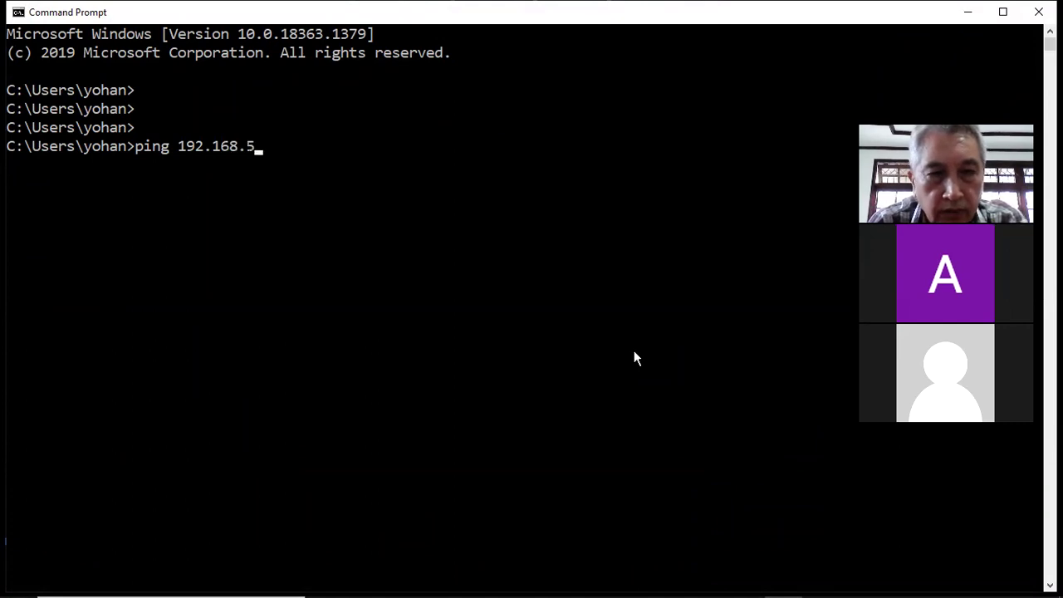
{"action": "type", "text": "6.139"}
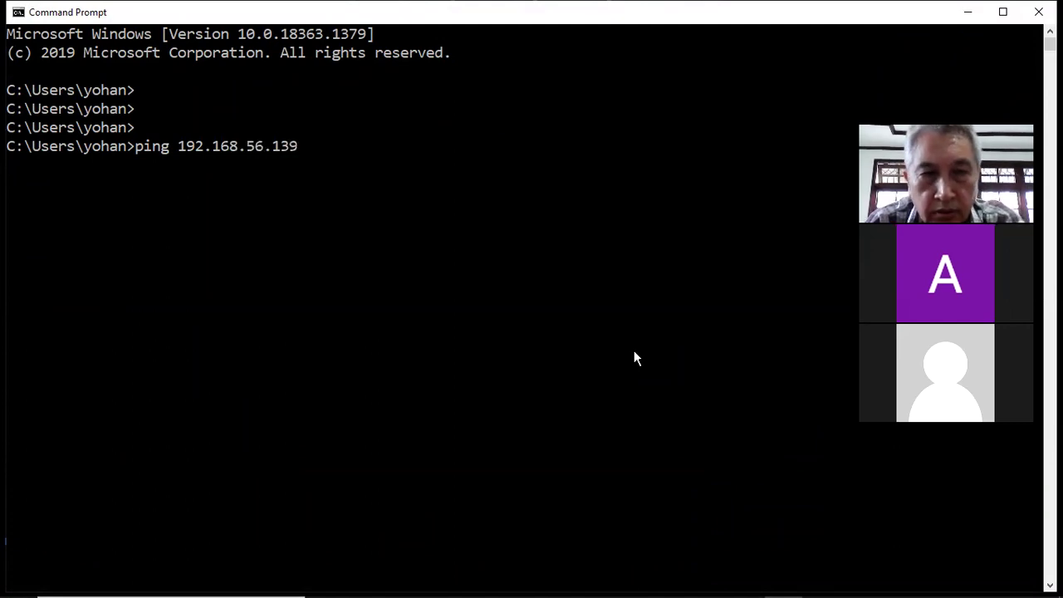
{"action": "key", "text": "Return"}
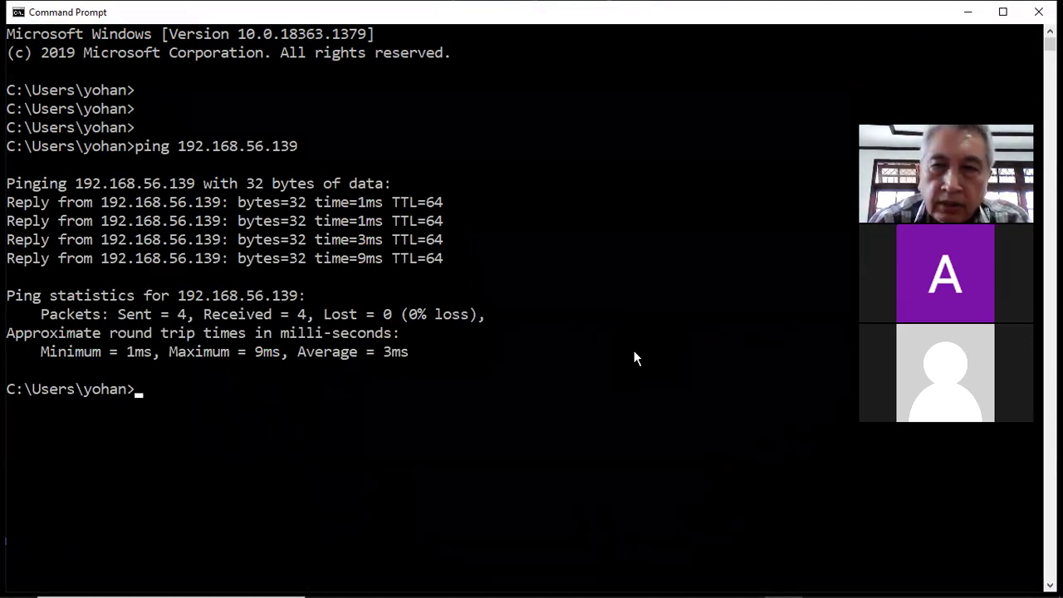
{"action": "type", "text": "telnet 192.168.56.139"}
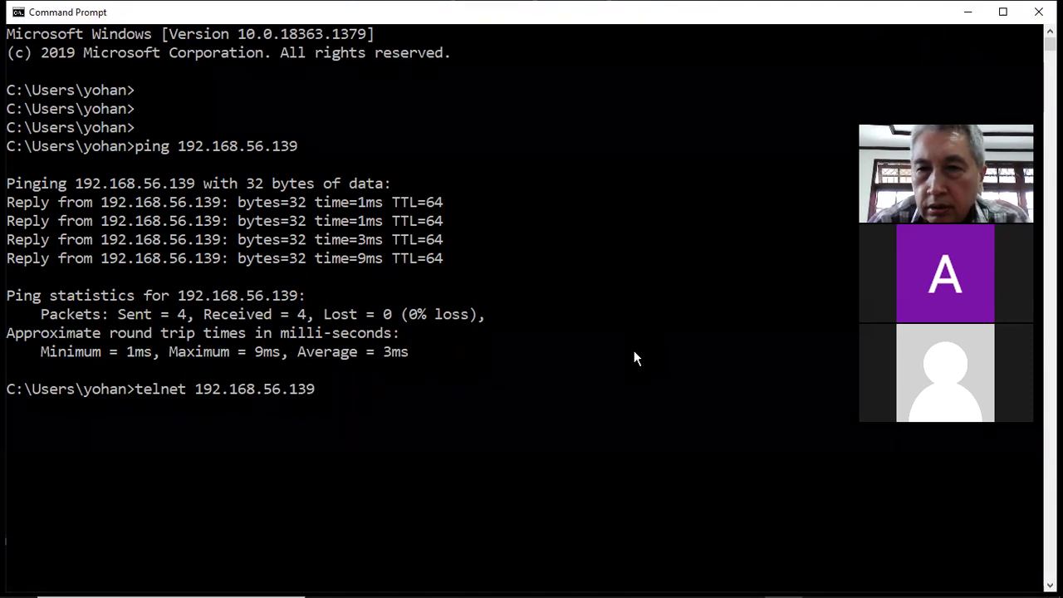
Step: Telnet to 192.168.56.139 and log in as admin with an empty password
{"action": "key", "text": "Return"}
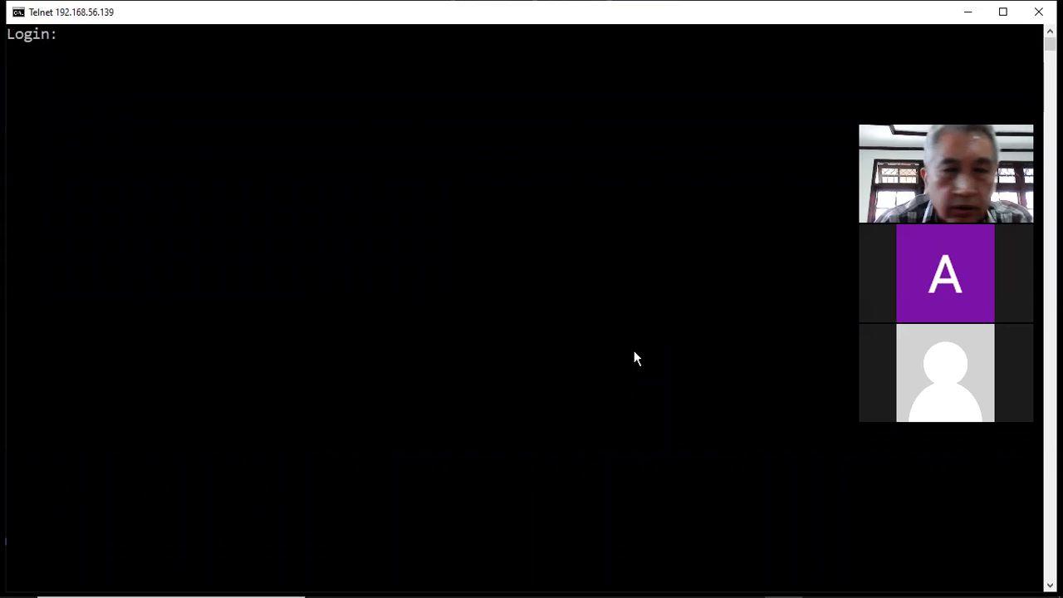
{"action": "type", "text": "admin"}
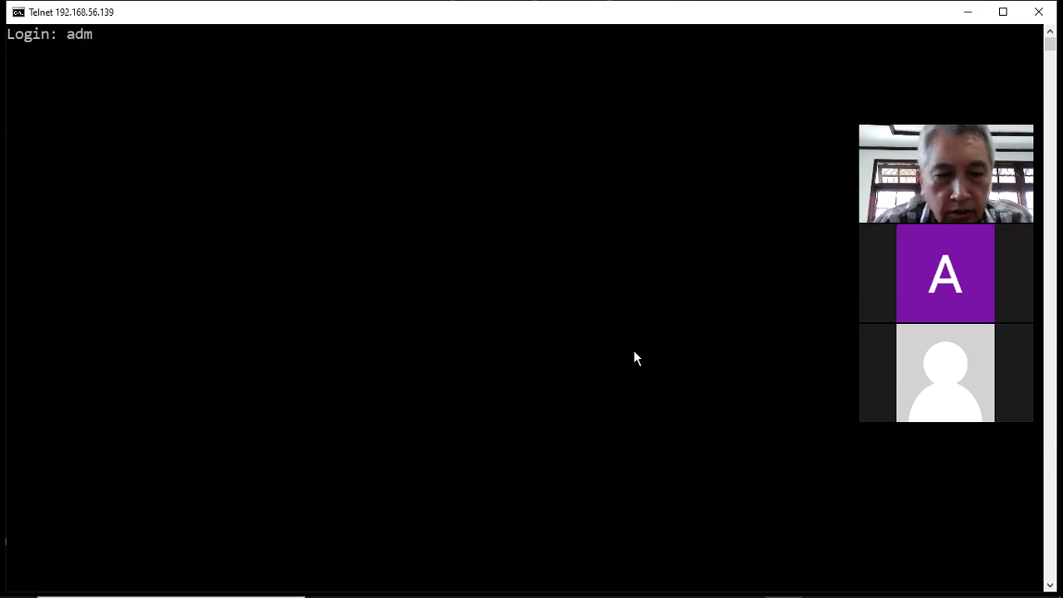
{"action": "key", "text": "Return"}
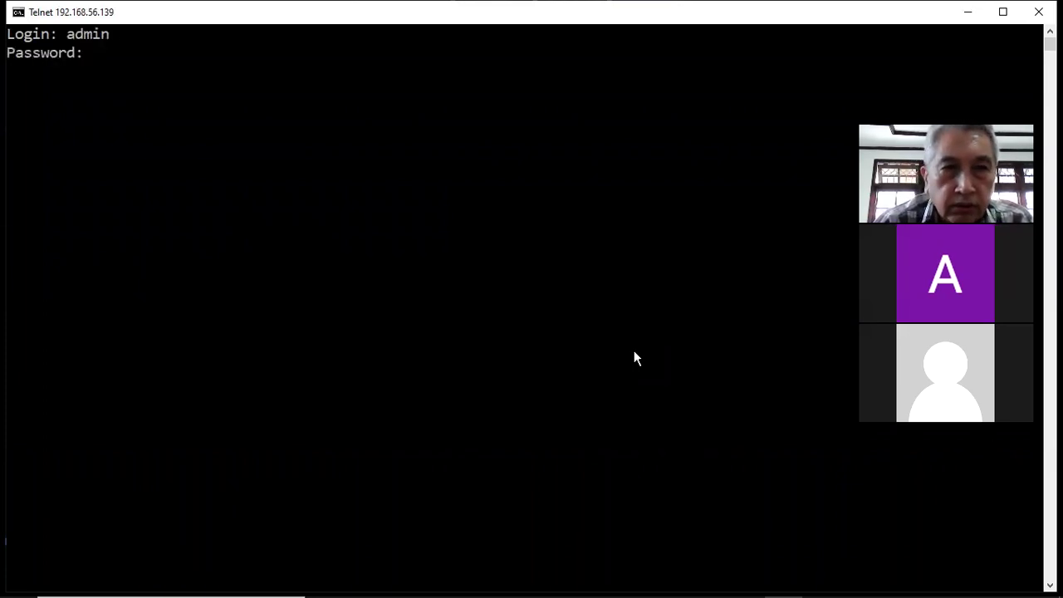
{"action": "key", "text": "Return"}
Step: Run 'ip address print' and 'interface print' to list 192.168.56.139/24 and ether1–ether5
{"action": "type", "text": "ip address print"}
{"action": "key", "text": "Return"}
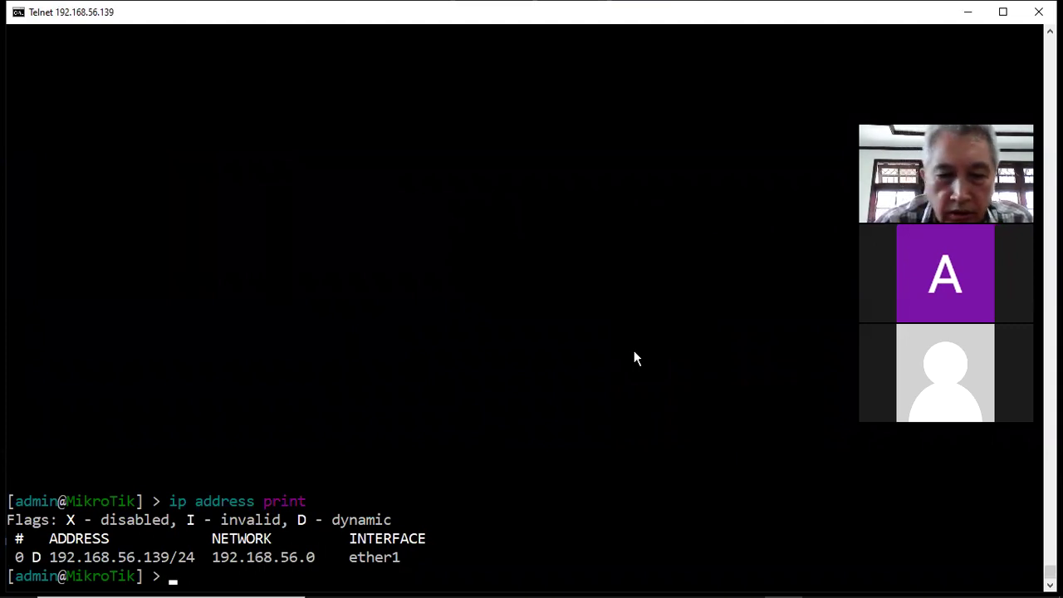
{"action": "type", "text": "inter"}
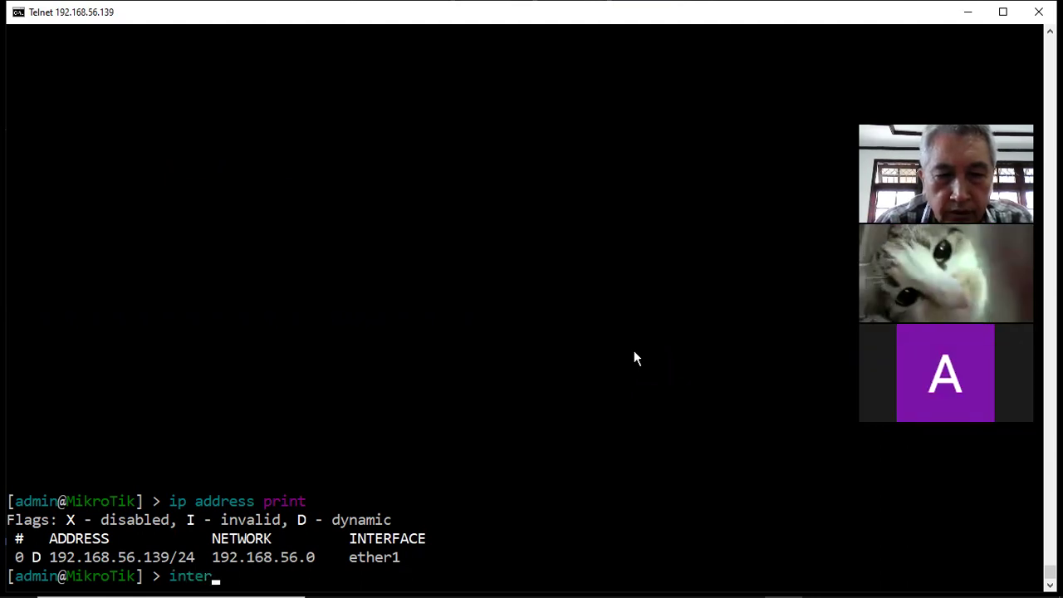
{"action": "type", "text": "fa"}
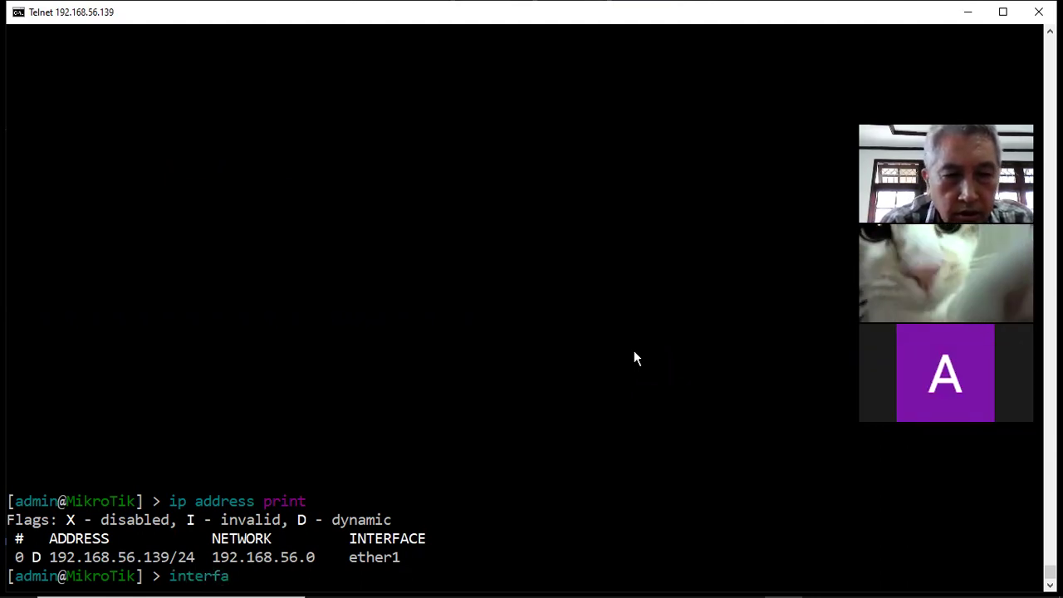
{"action": "type", "text": "ce print"}
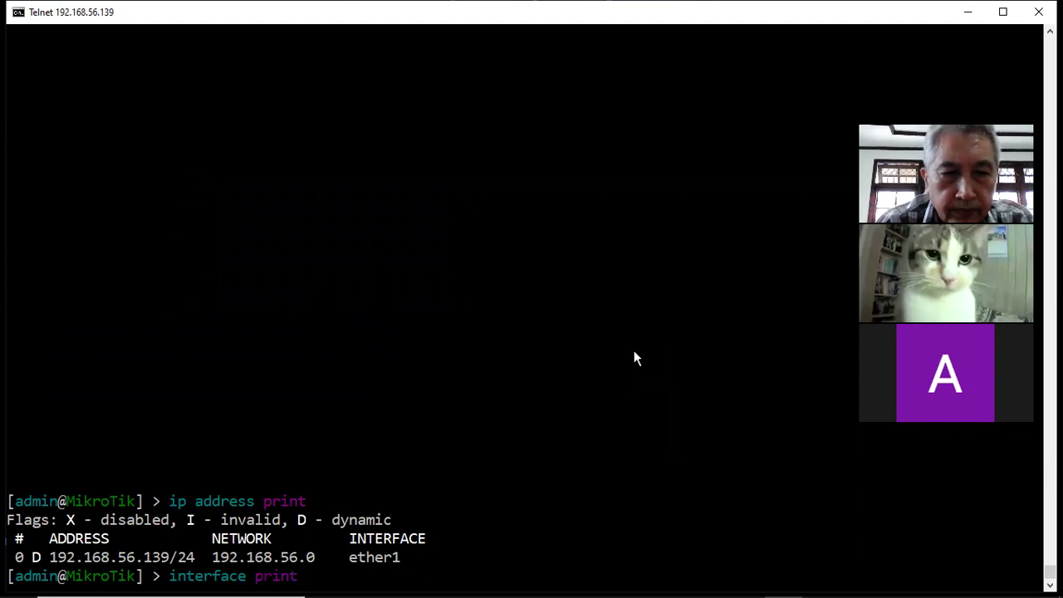
{"action": "key", "text": "Return"}
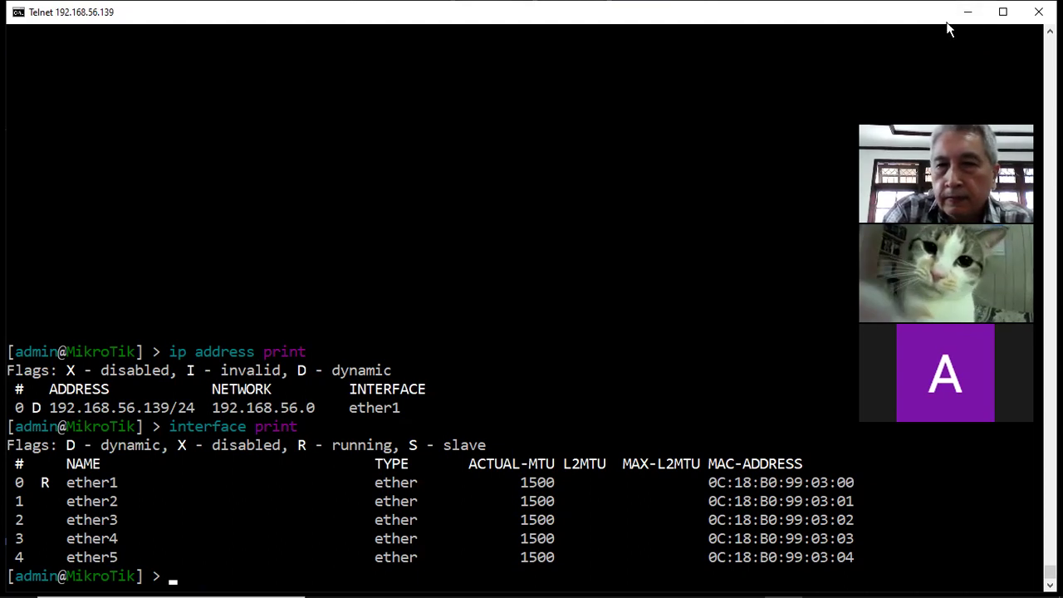
Step: Minimize the Telnet window and launch PuTTY from the Start menu
{"action": "left_click", "coordinate": [968, 12]}
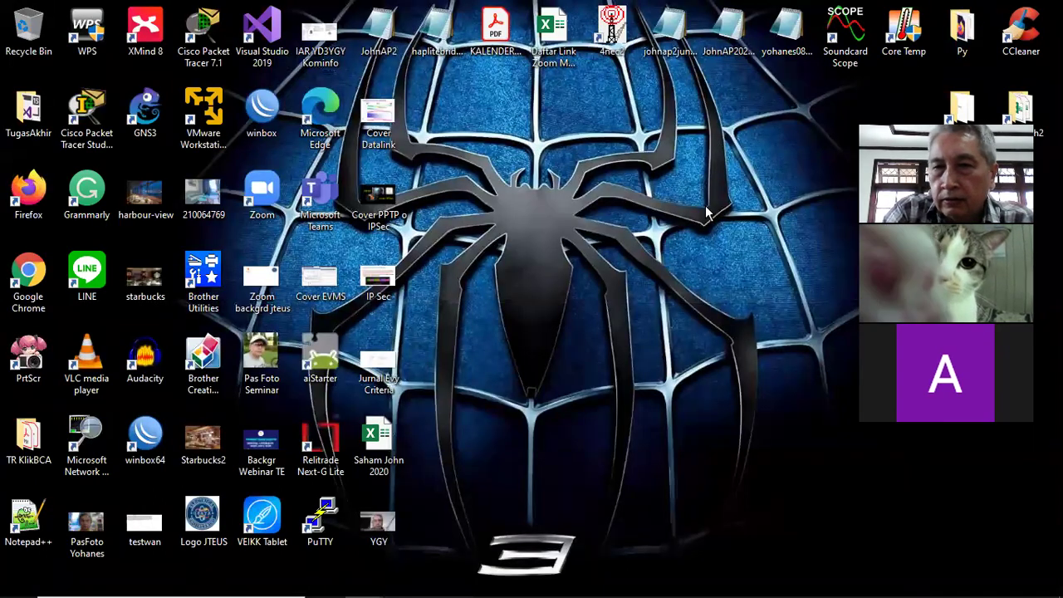
{"action": "mouse_move", "coordinate": [118, 592]}
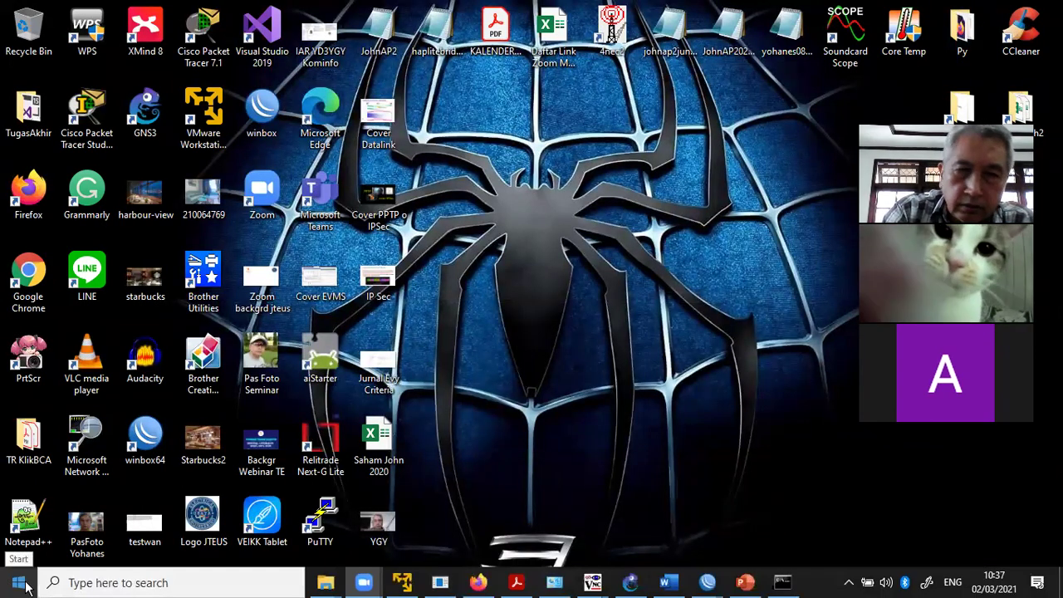
{"action": "left_click", "coordinate": [20, 583]}
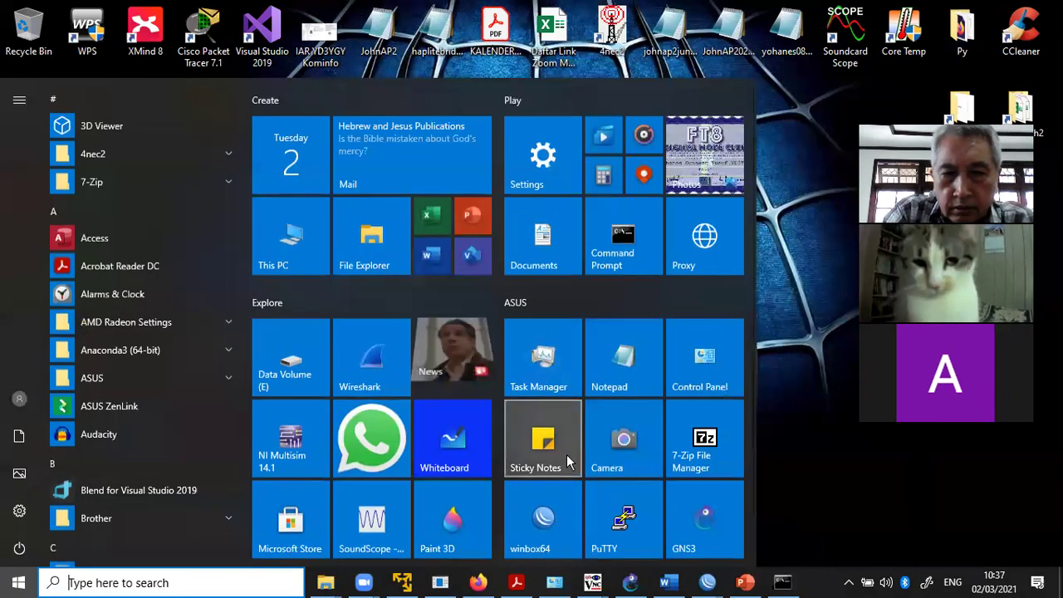
{"action": "left_click", "coordinate": [604, 498]}
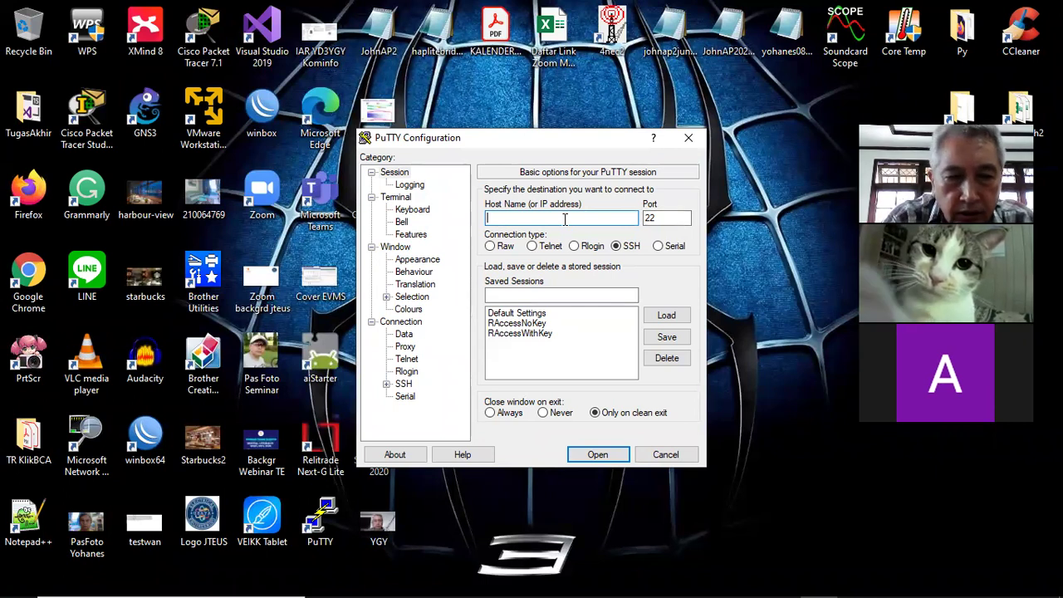
Step: Attempt an SSH connection to mistyped host 912.168.56.139 and dismiss the 'Host does not exist' error
{"action": "type", "text": "912.168."}
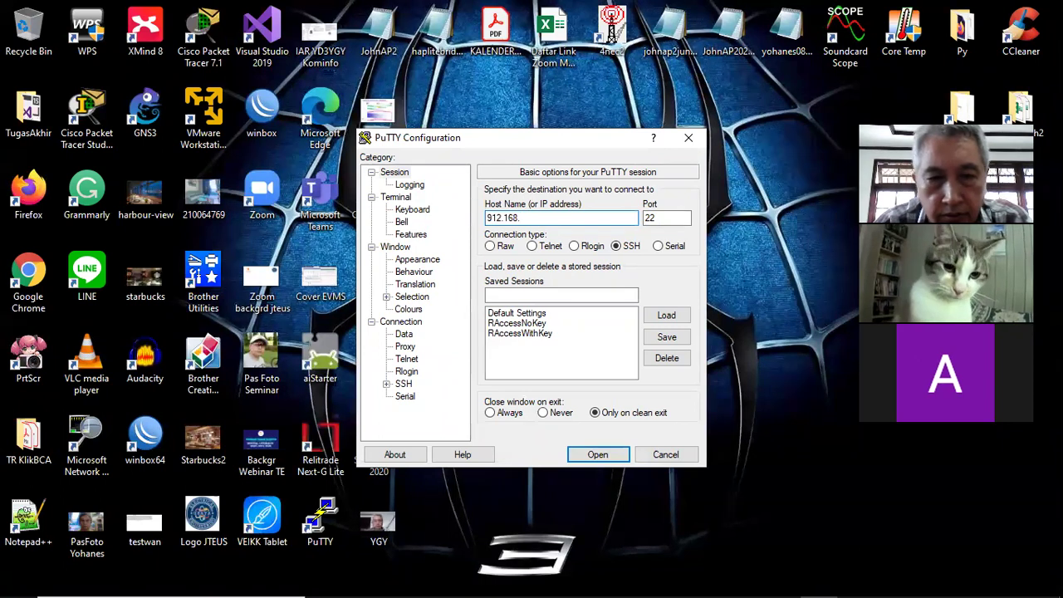
{"action": "type", "text": "56."}
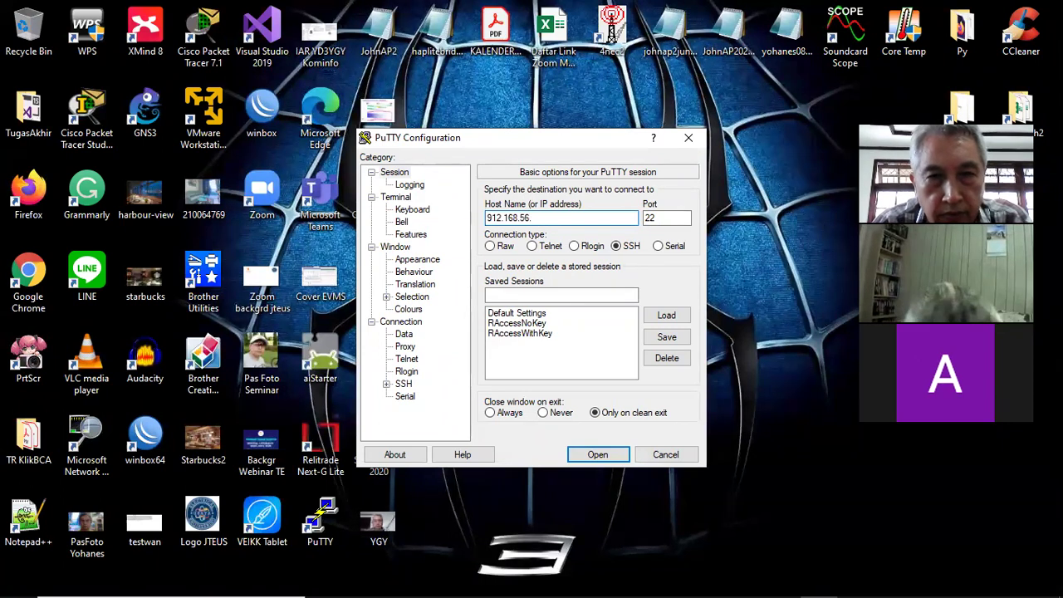
{"action": "type", "text": "139"}
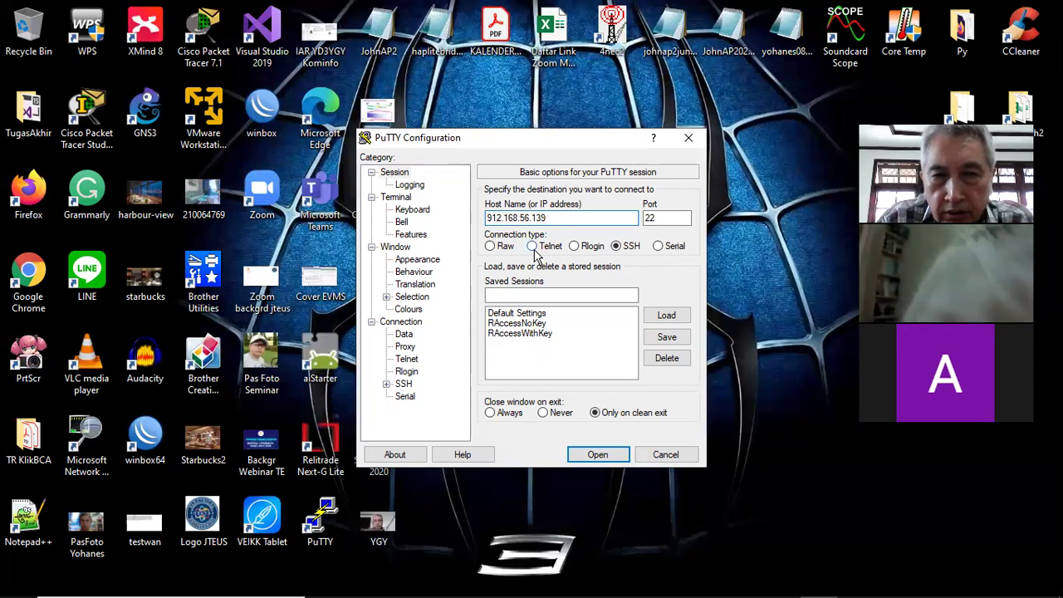
{"action": "left_click", "coordinate": [599, 455]}
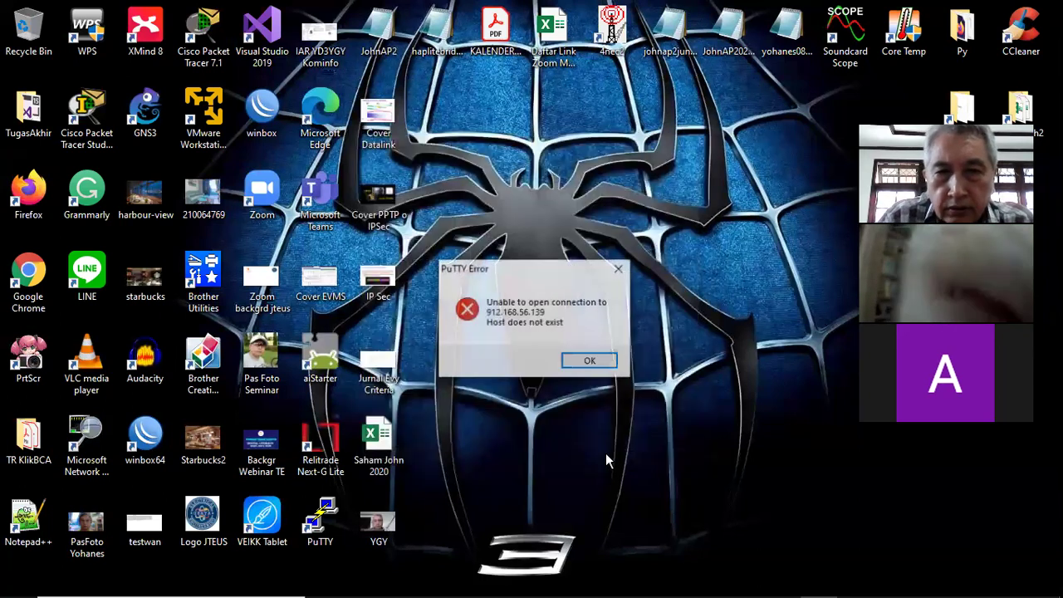
{"action": "left_click", "coordinate": [591, 363]}
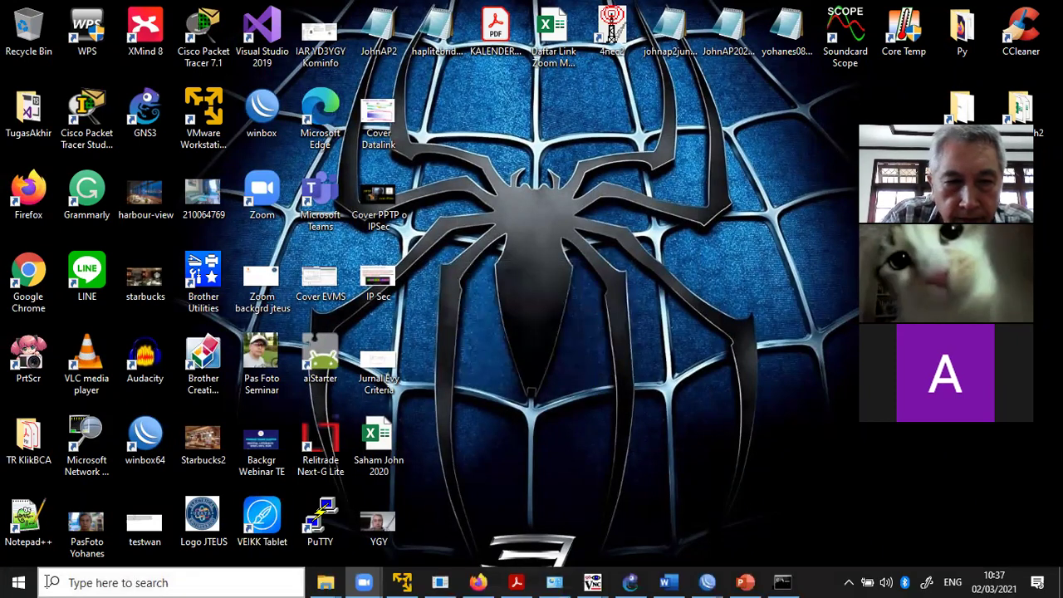
Step: Open a PuTTY Telnet session on port 23 to 192.168.56.139
{"action": "key", "text": "super"}
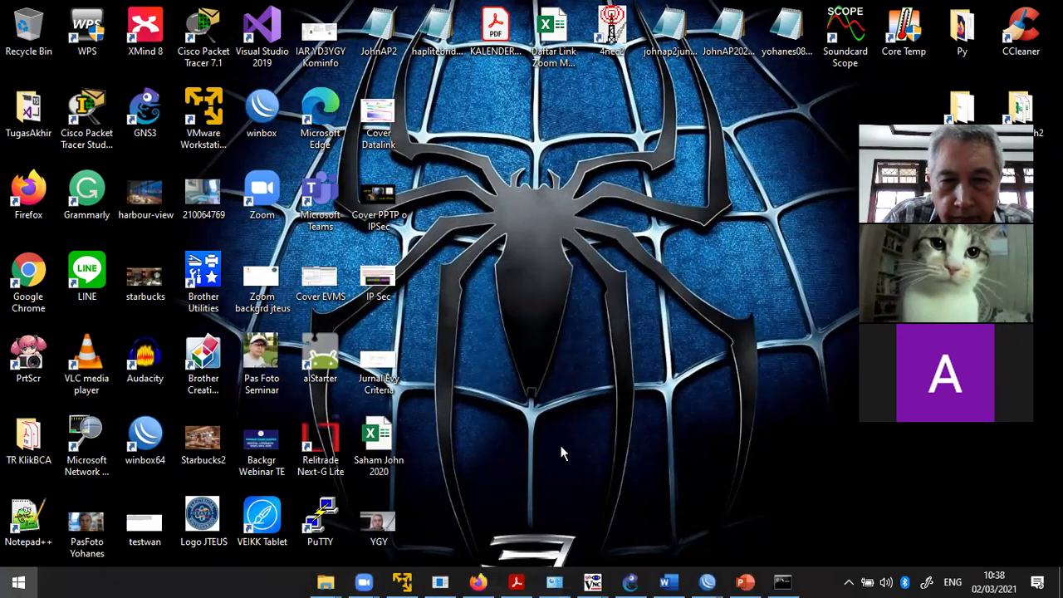
{"action": "left_click", "coordinate": [615, 519]}
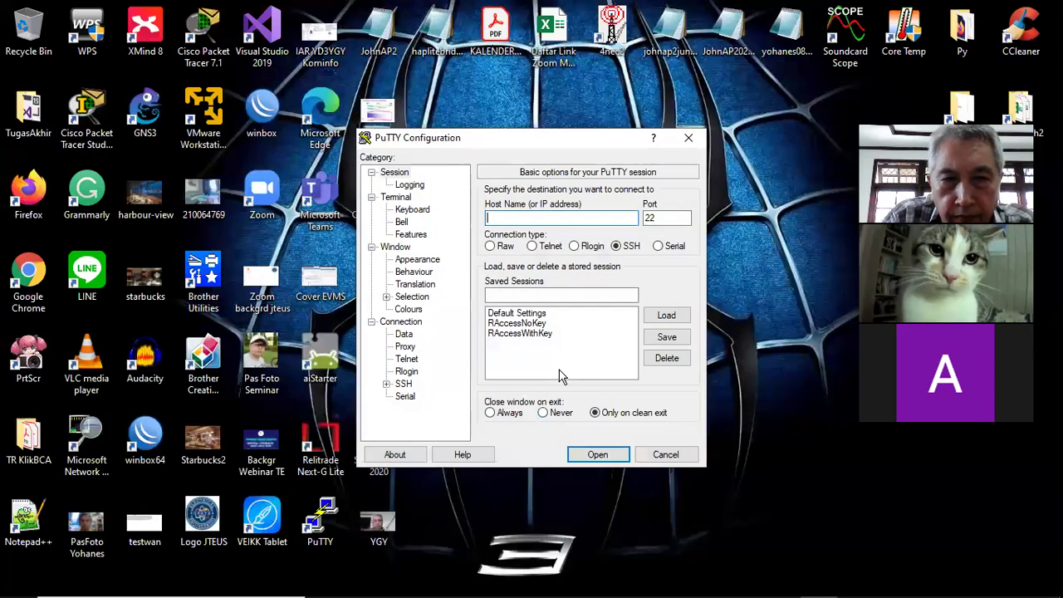
{"action": "left_click", "coordinate": [529, 215]}
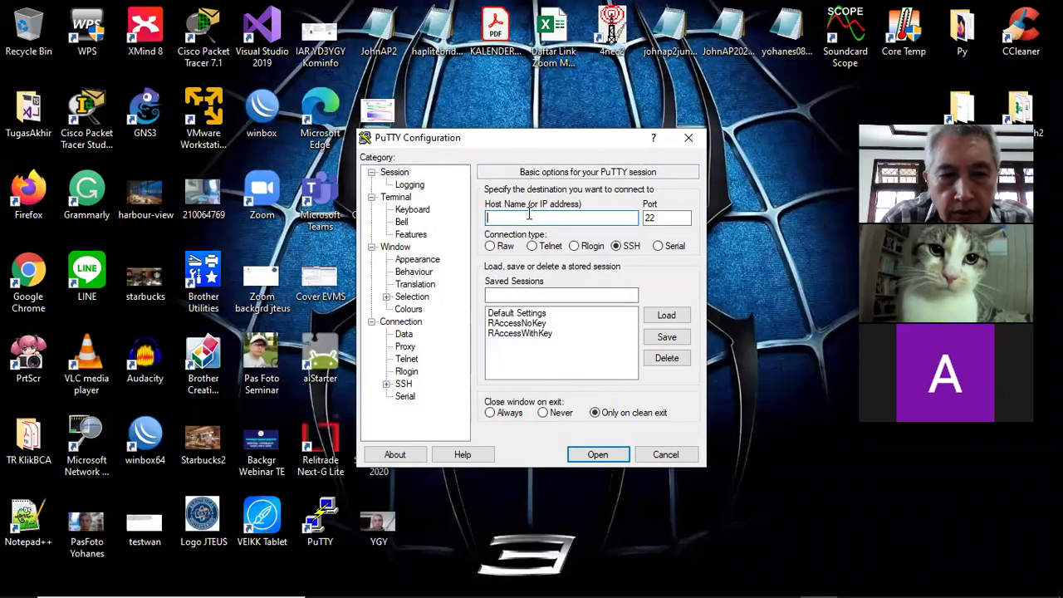
{"action": "type", "text": "192.16"}
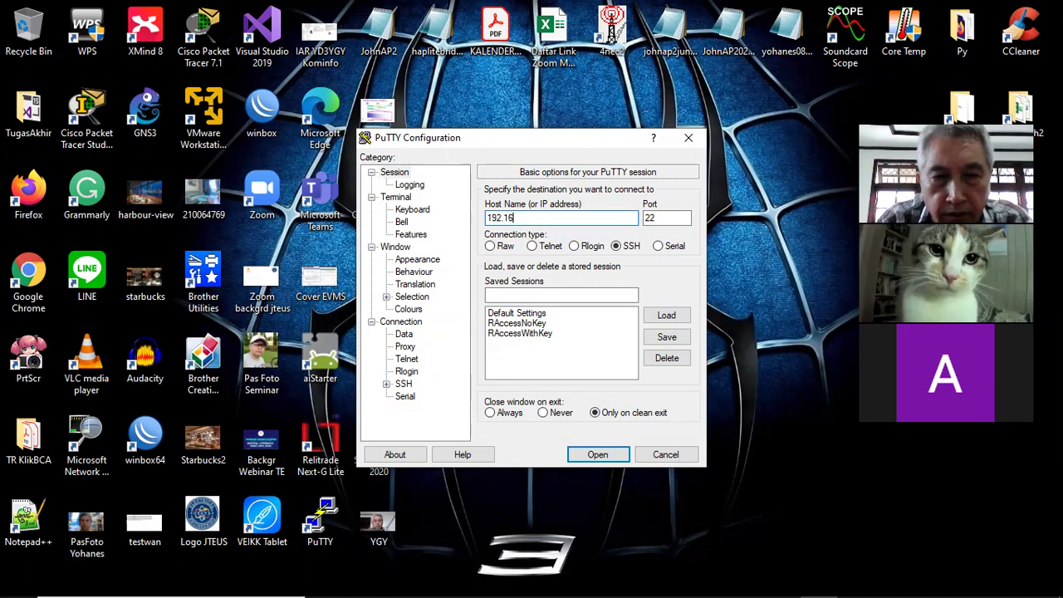
{"action": "type", "text": "8.56.139"}
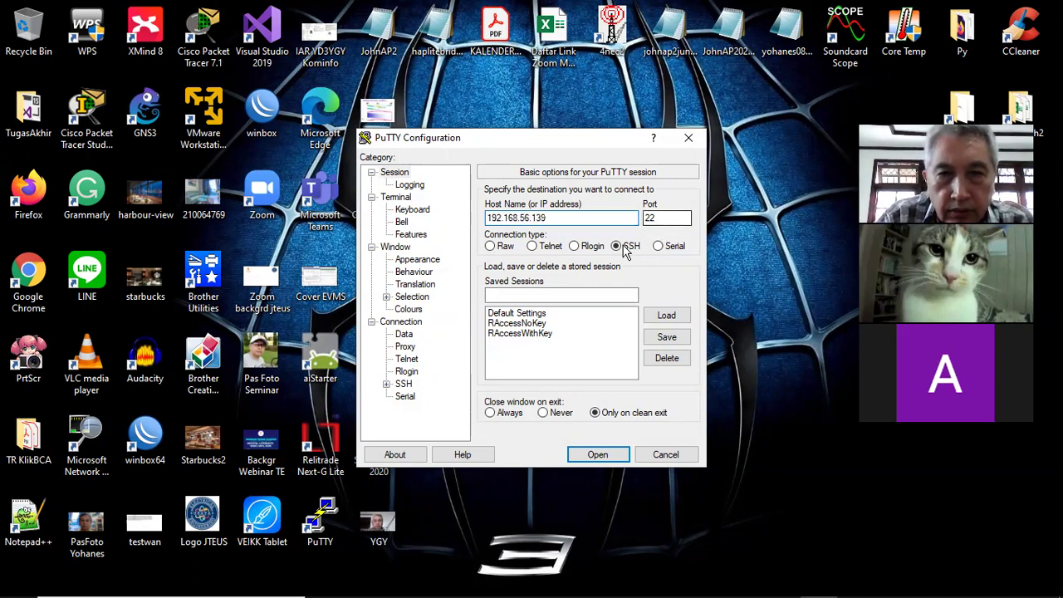
{"action": "left_click", "coordinate": [533, 248]}
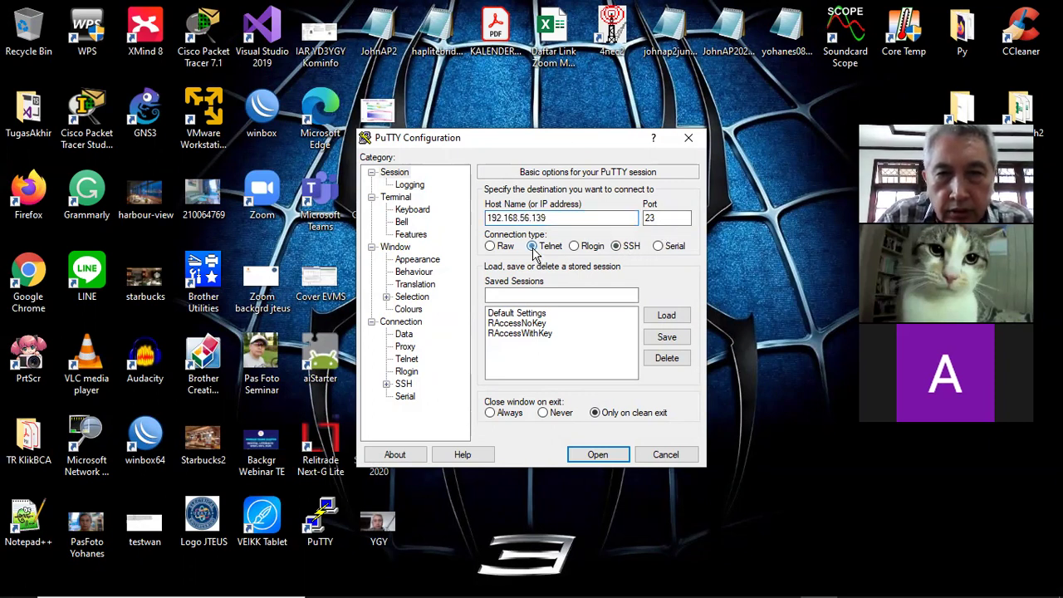
{"action": "left_click", "coordinate": [598, 455]}
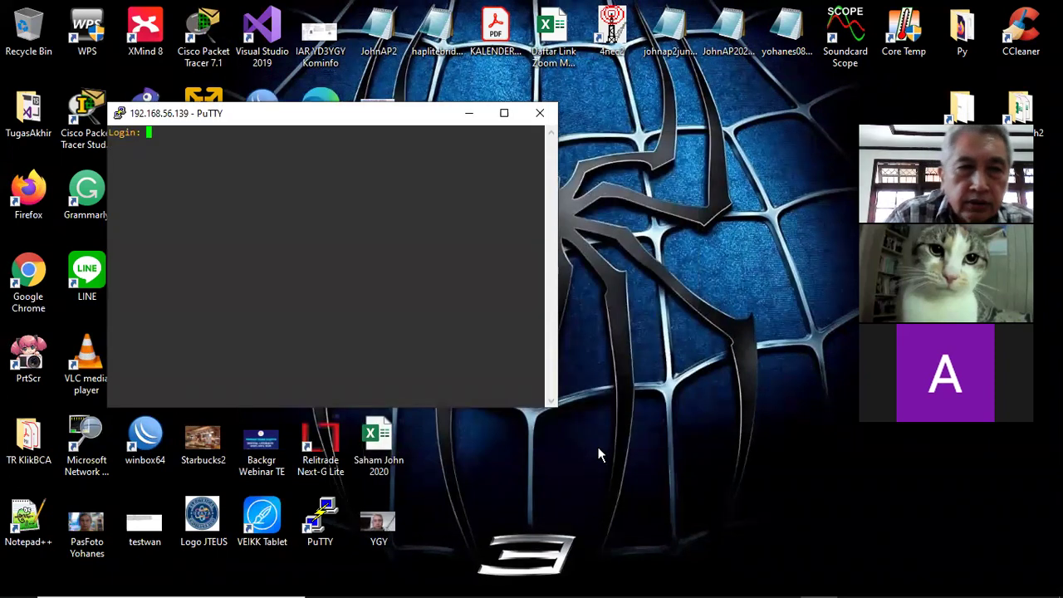
Step: Log in as admin, run 'ip address print' showing 192.168.56.139/24, then quit
{"action": "type", "text": "admin"}
{"action": "key", "text": "Return"}
{"action": "key", "text": "Return"}
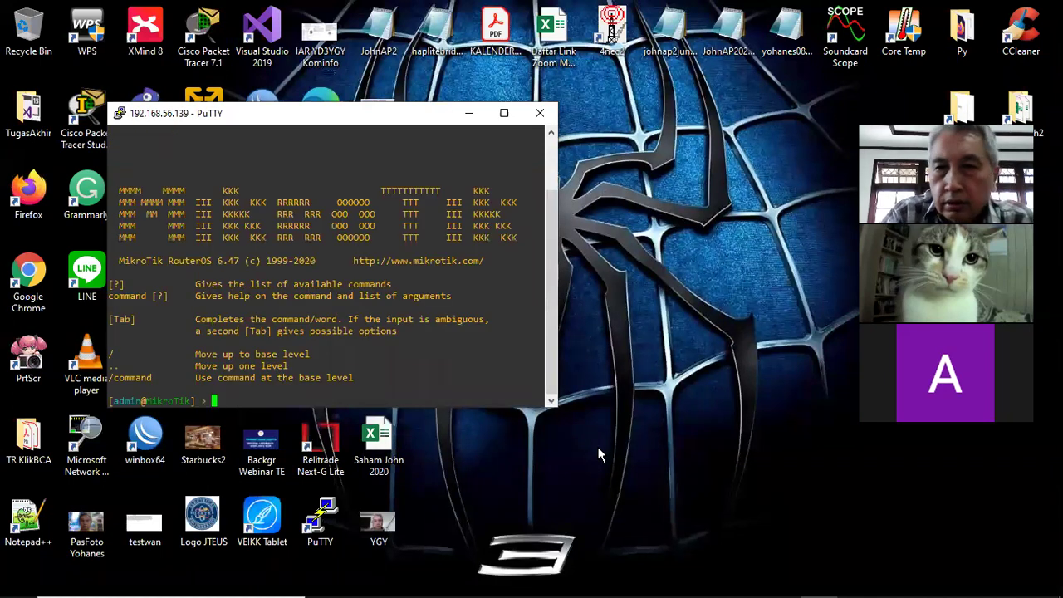
{"action": "type", "text": "ip ad"}
{"action": "key", "text": "Tab"}
{"action": "type", "text": "print"}
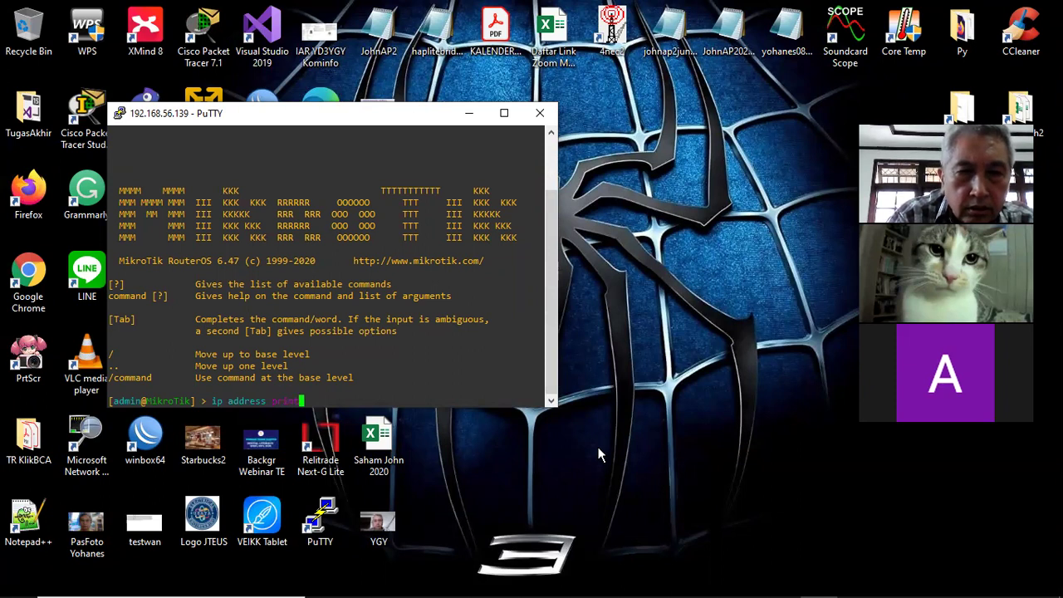
{"action": "key", "text": "Return"}
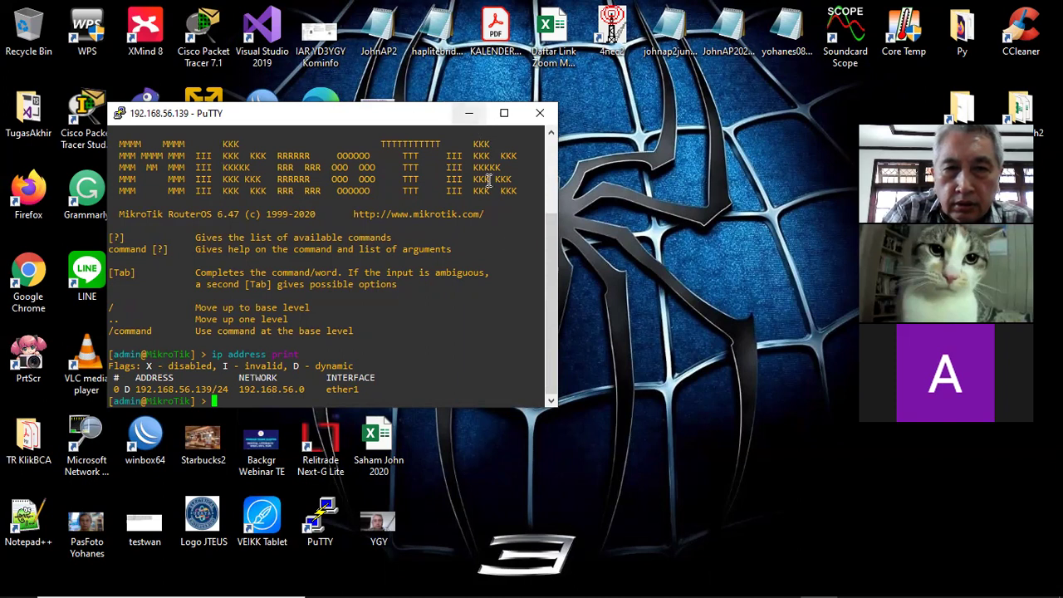
{"action": "type", "text": "quit"}
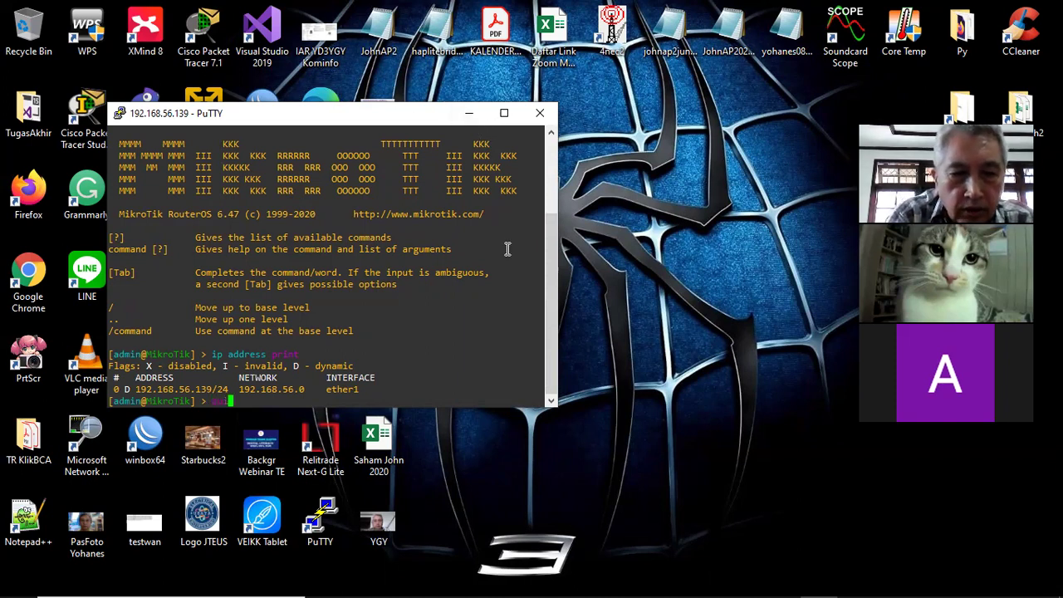
{"action": "key", "text": "Return"}
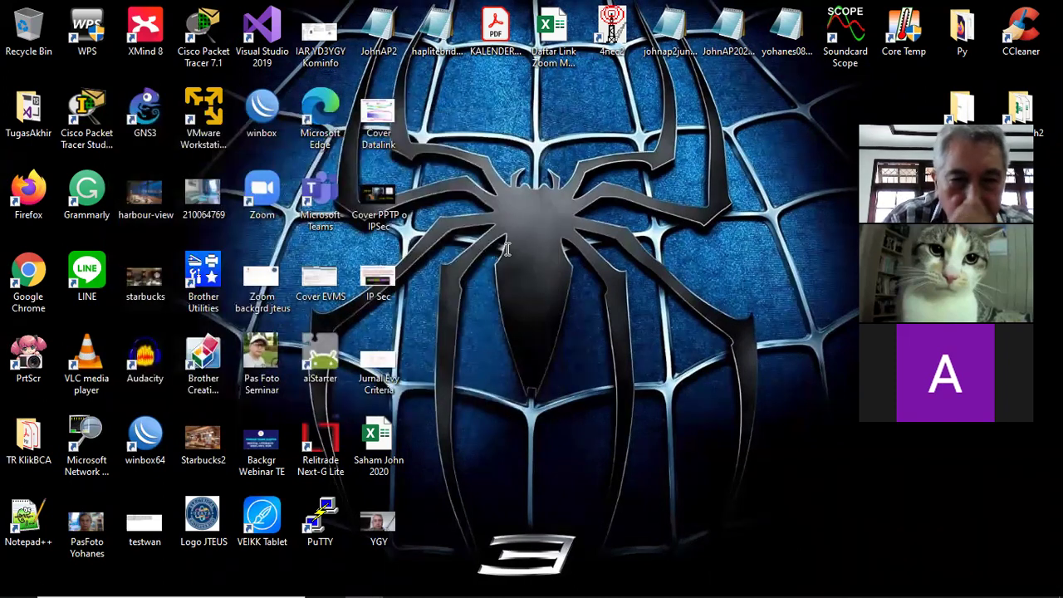
Step: Start a PuTTY SSH connection to 192.168.56.139 on port 22
{"action": "mouse_move", "coordinate": [10, 588]}
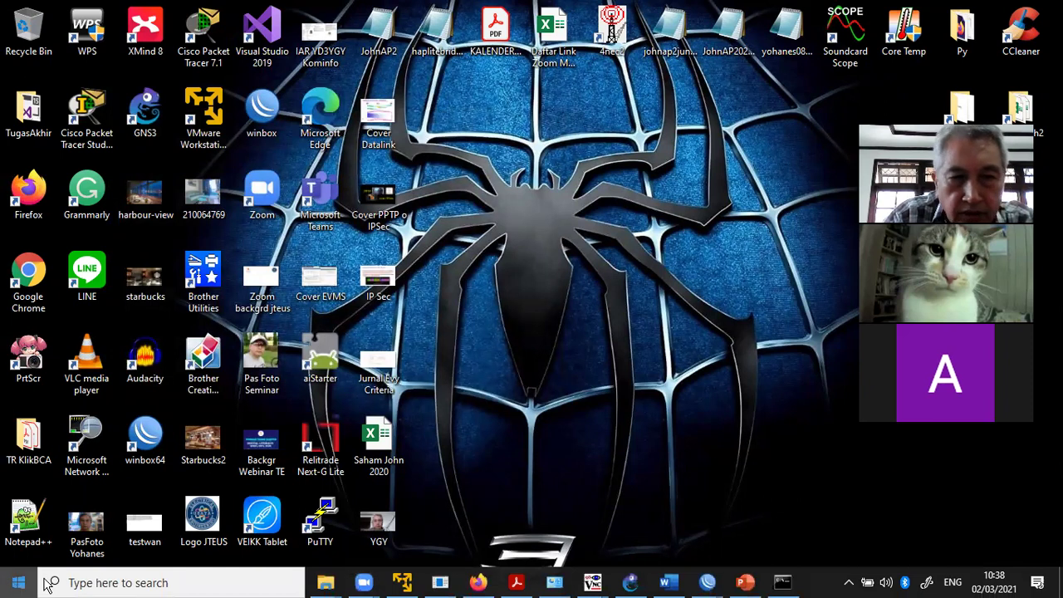
{"action": "left_click", "coordinate": [11, 584]}
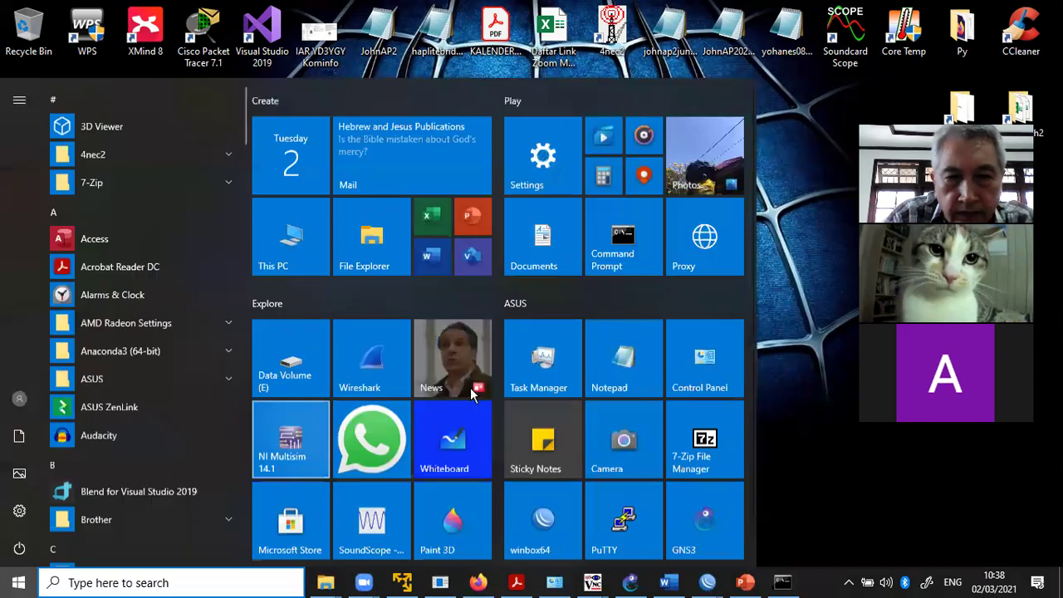
{"action": "left_click", "coordinate": [614, 531]}
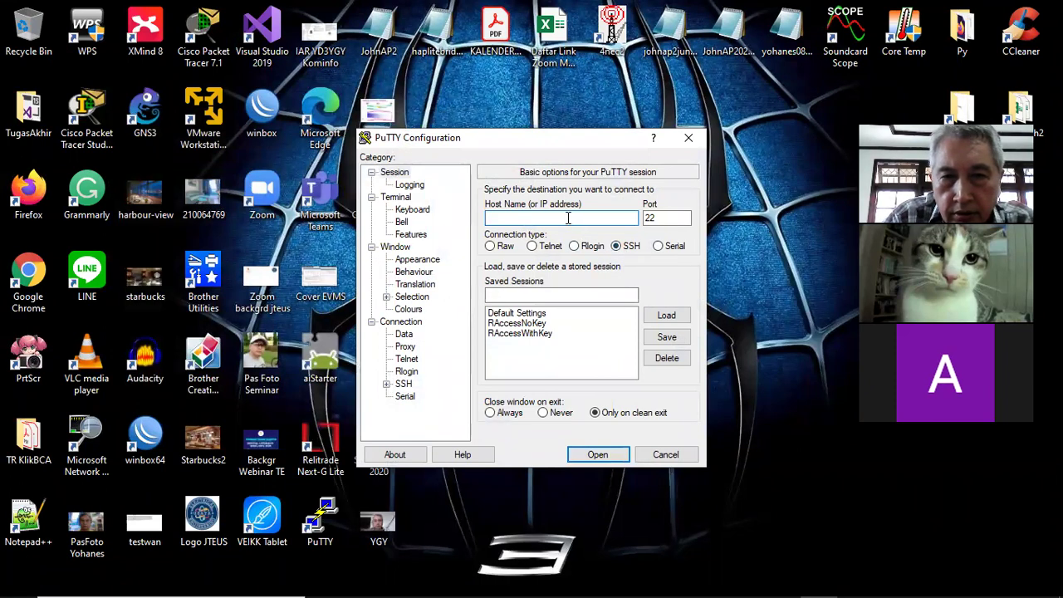
{"action": "type", "text": "192."}
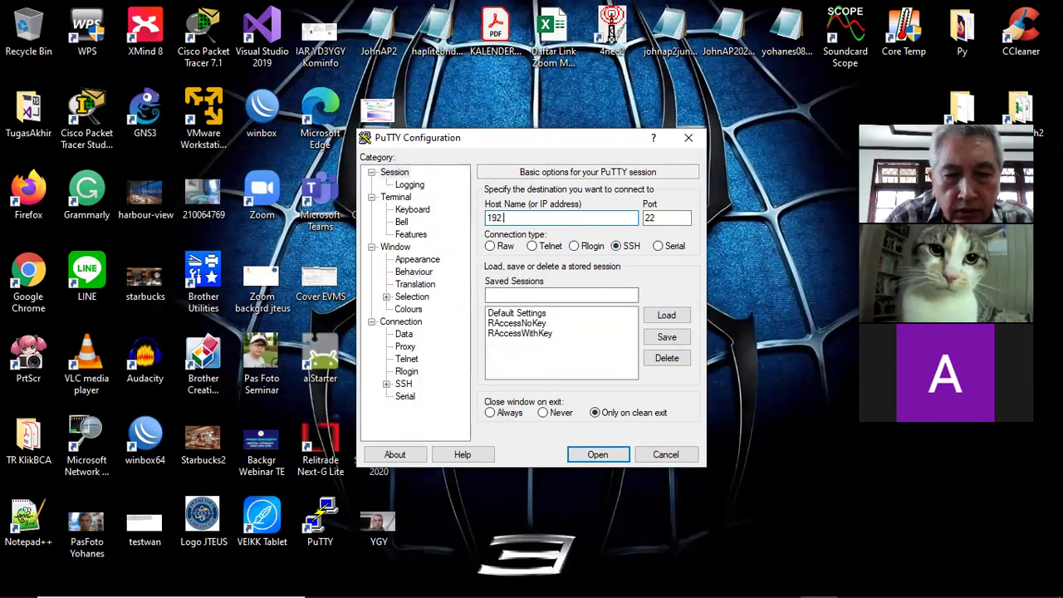
{"action": "type", "text": "168.56.139"}
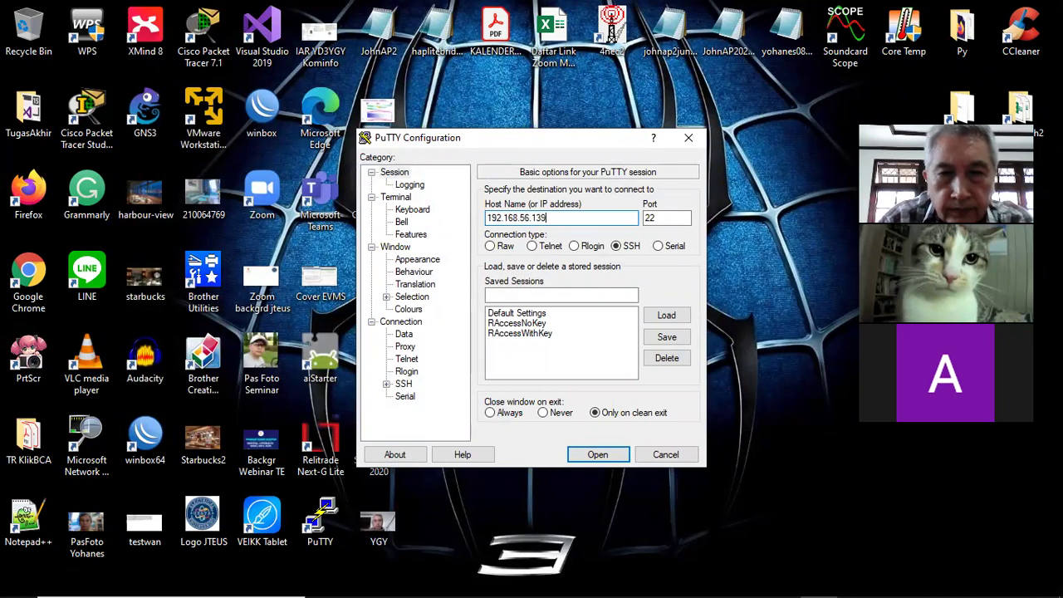
{"action": "left_click", "coordinate": [651, 219]}
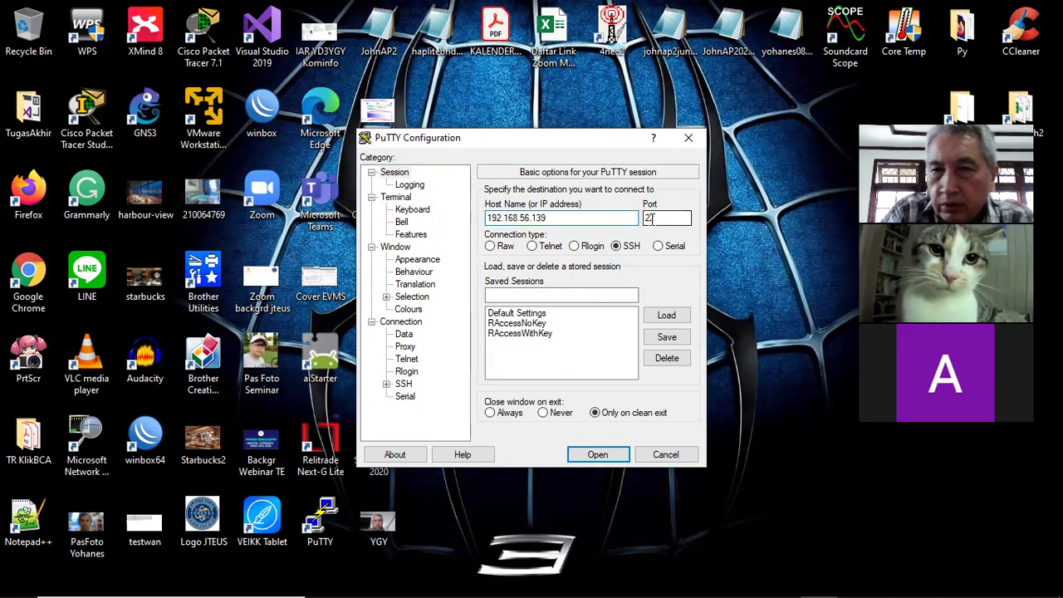
{"action": "left_click", "coordinate": [607, 456]}
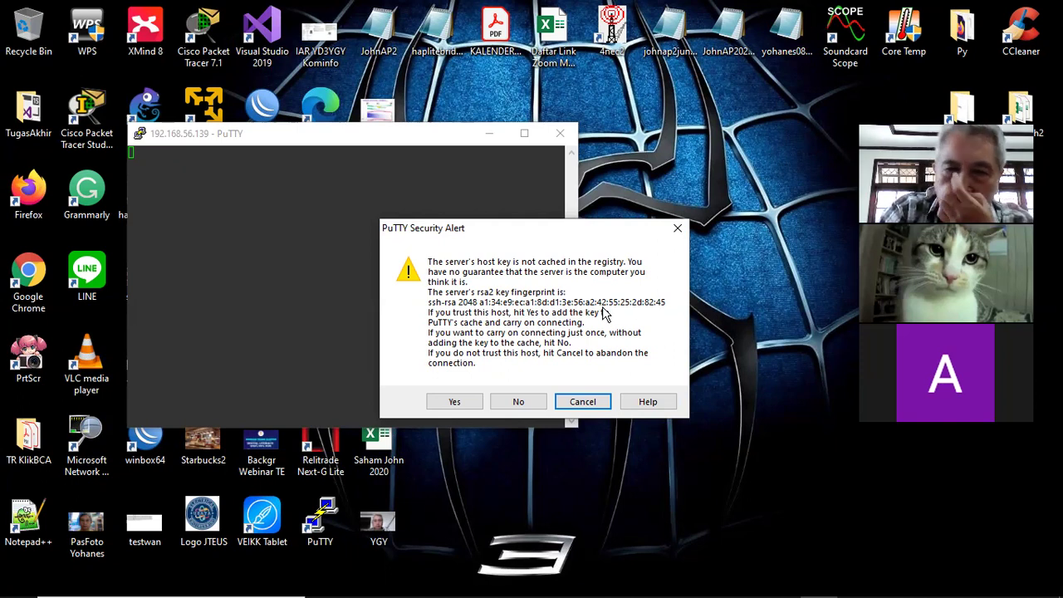
Step: Connect without caching the host key, then dismiss the 'incoming packet was garbled on decryption' error
{"action": "left_click", "coordinate": [515, 404]}
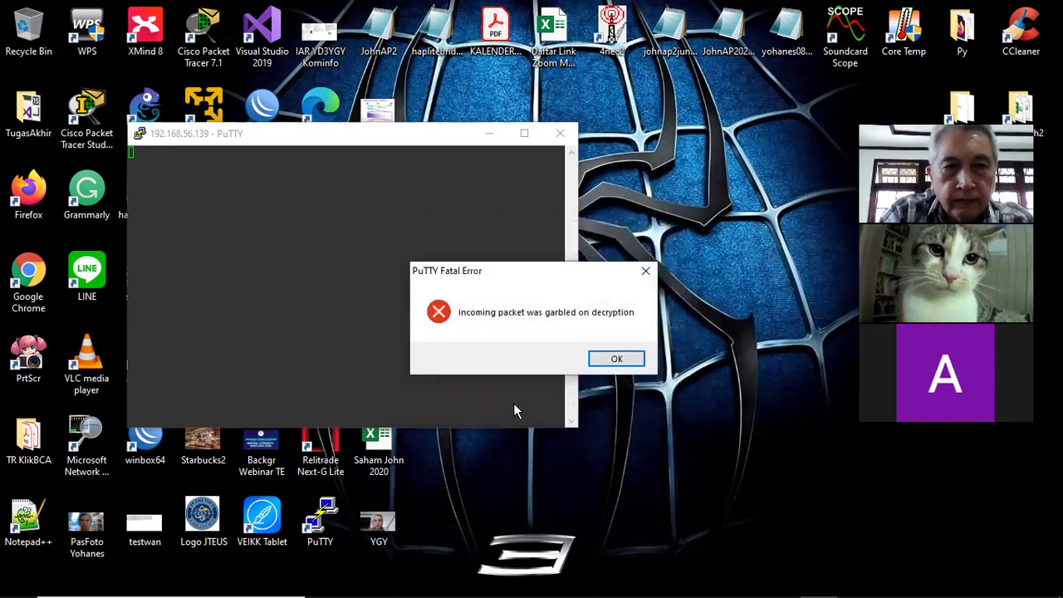
{"action": "left_click", "coordinate": [604, 361]}
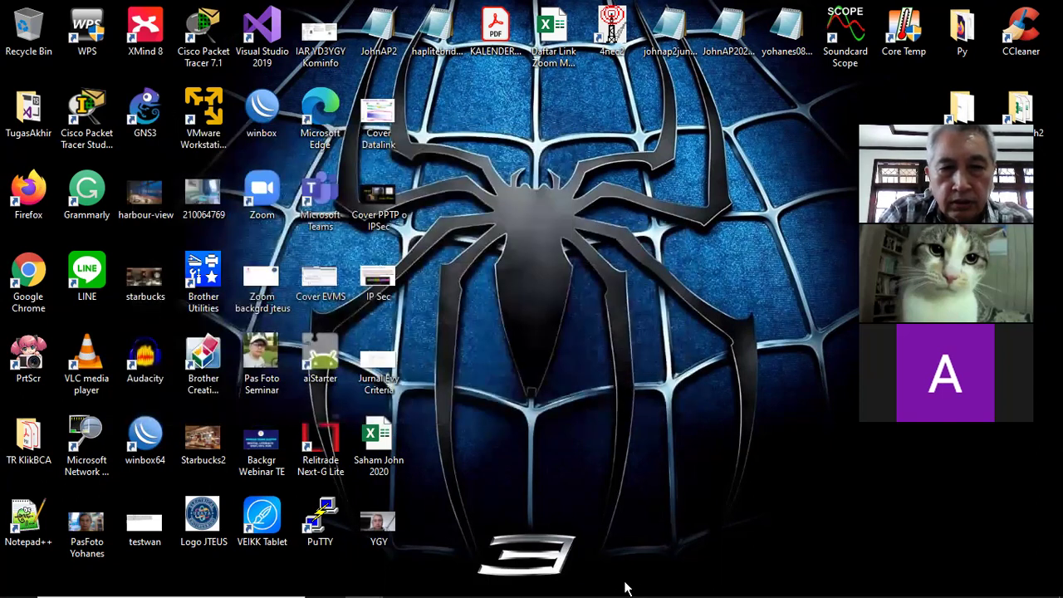
Step: Launch PuTTY and open an SSH connection to 192.168.56.139
{"action": "left_click", "coordinate": [23, 583]}
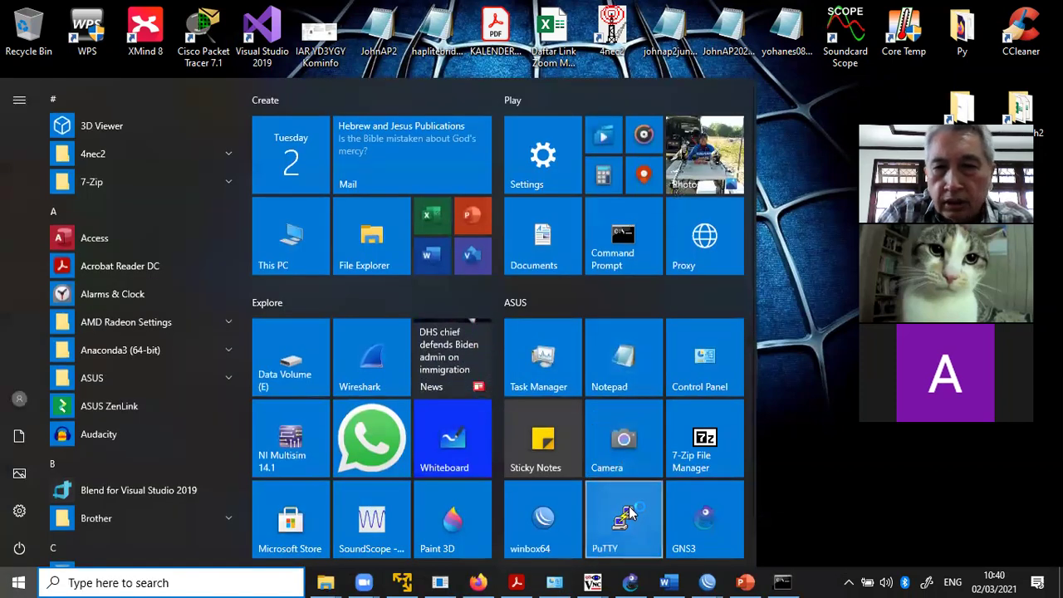
{"action": "left_click", "coordinate": [621, 519]}
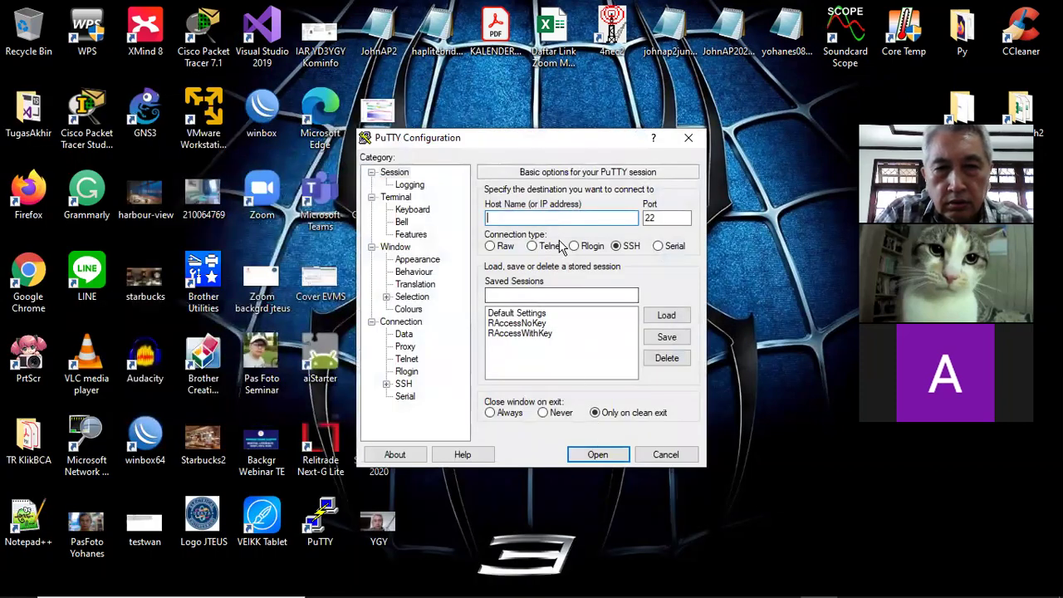
{"action": "type", "text": "192.168"}
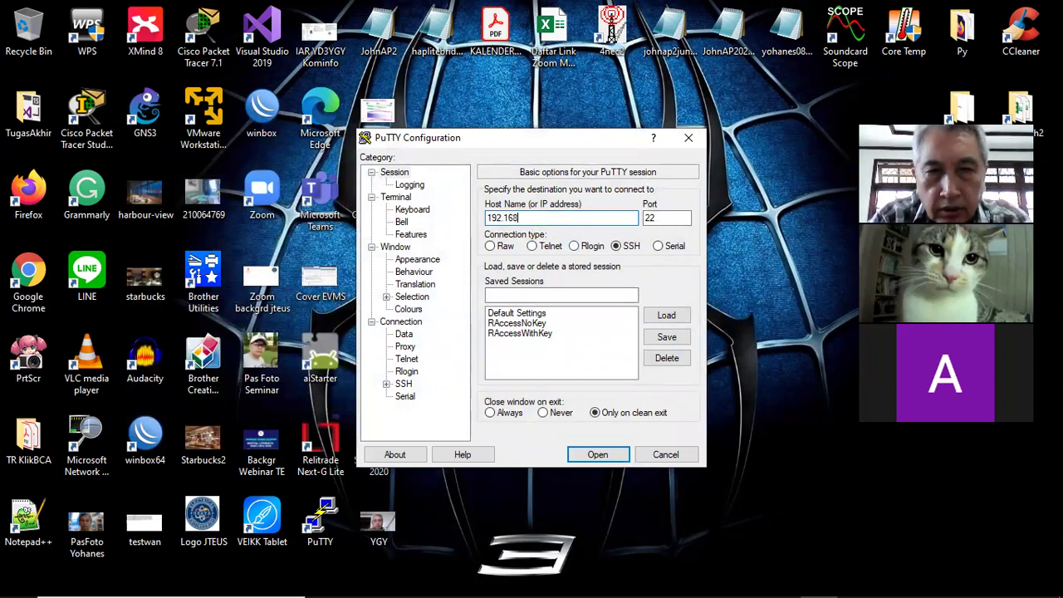
{"action": "type", "text": "."}
{"action": "type", "text": "5"}
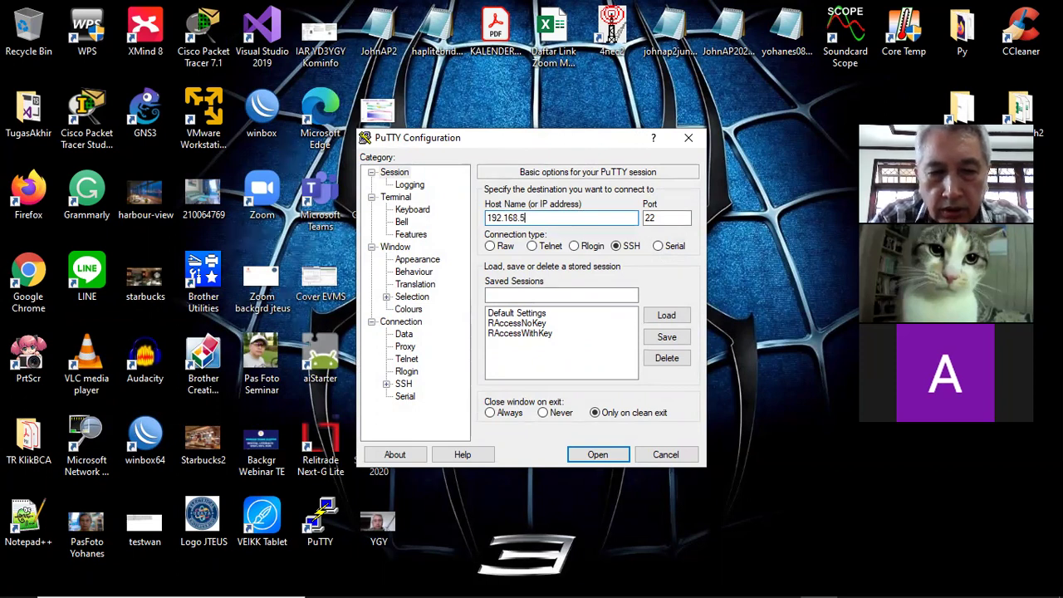
{"action": "type", "text": "6.139"}
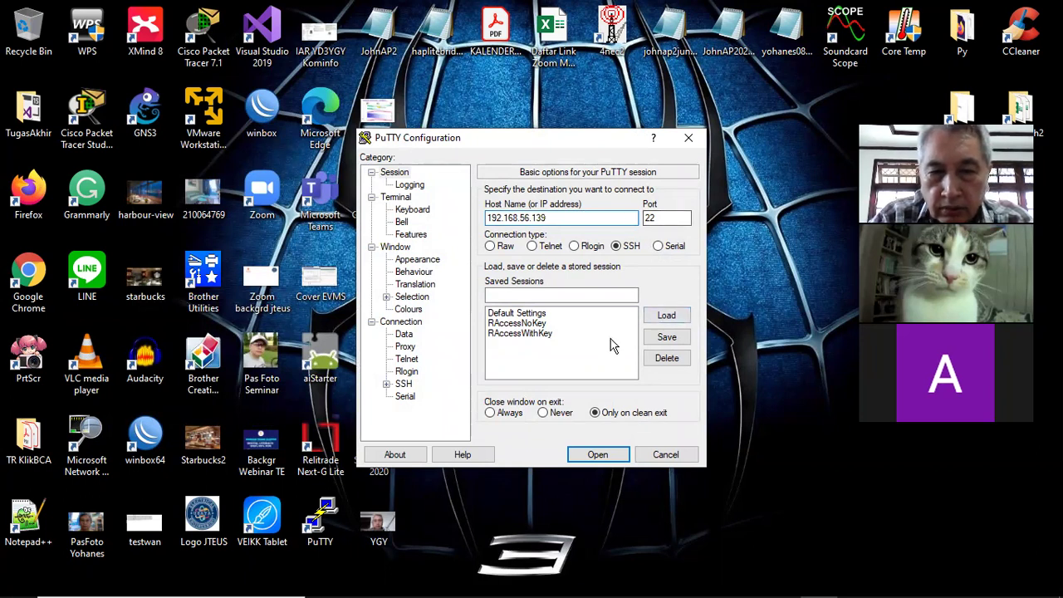
{"action": "left_click", "coordinate": [609, 456]}
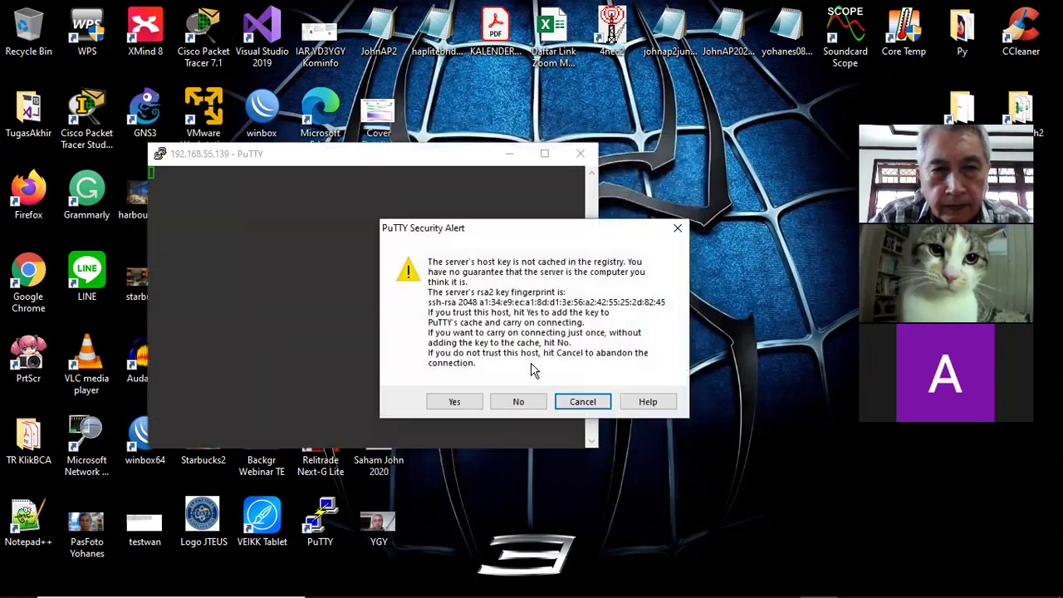
Step: Decline saving the host key and log in to RouterOS as admin
{"action": "left_click", "coordinate": [519, 400]}
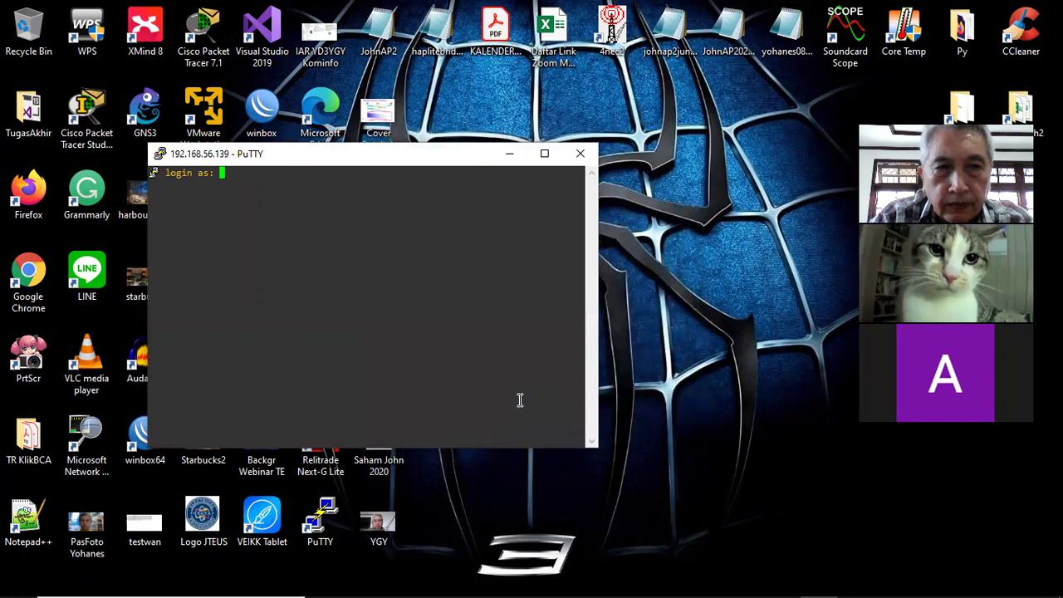
{"action": "type", "text": "admin"}
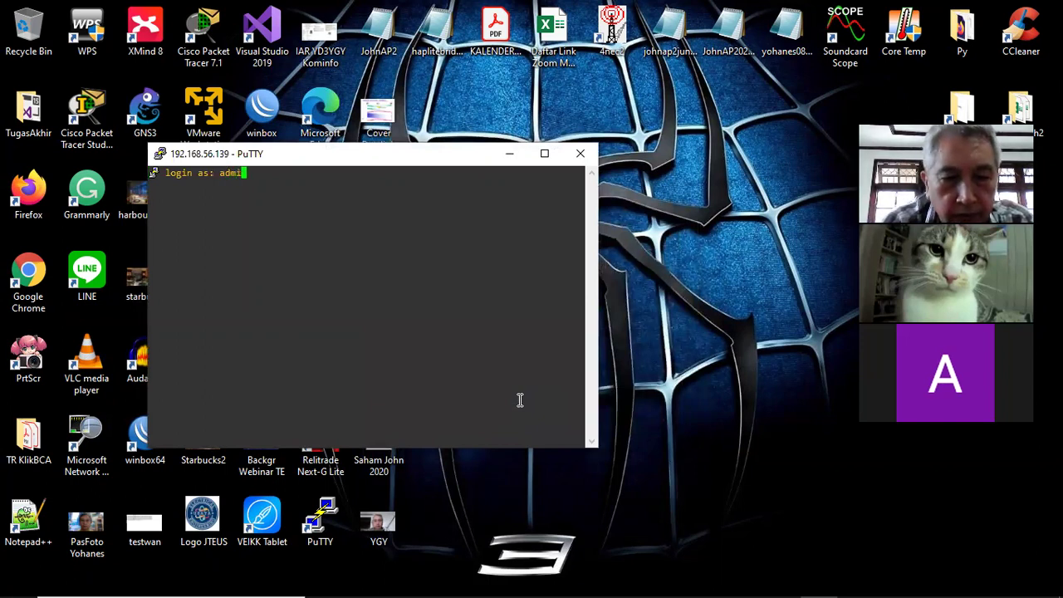
{"action": "key", "text": "Return"}
{"action": "key", "text": "Return"}
{"action": "key", "text": "Return"}
{"action": "key", "text": "Return"}
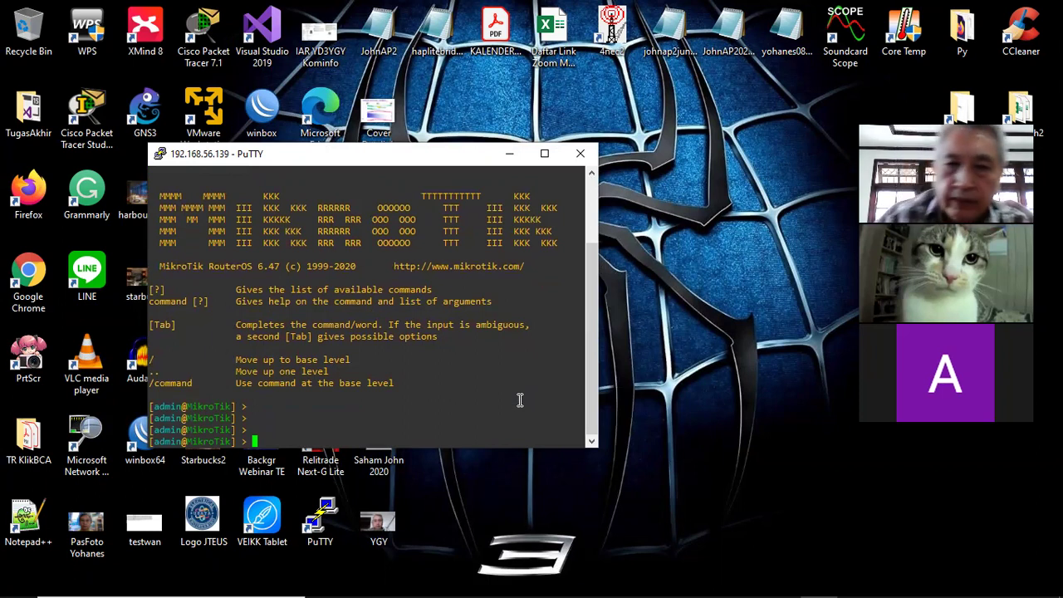
{"action": "mouse_move", "coordinate": [328, 591]}
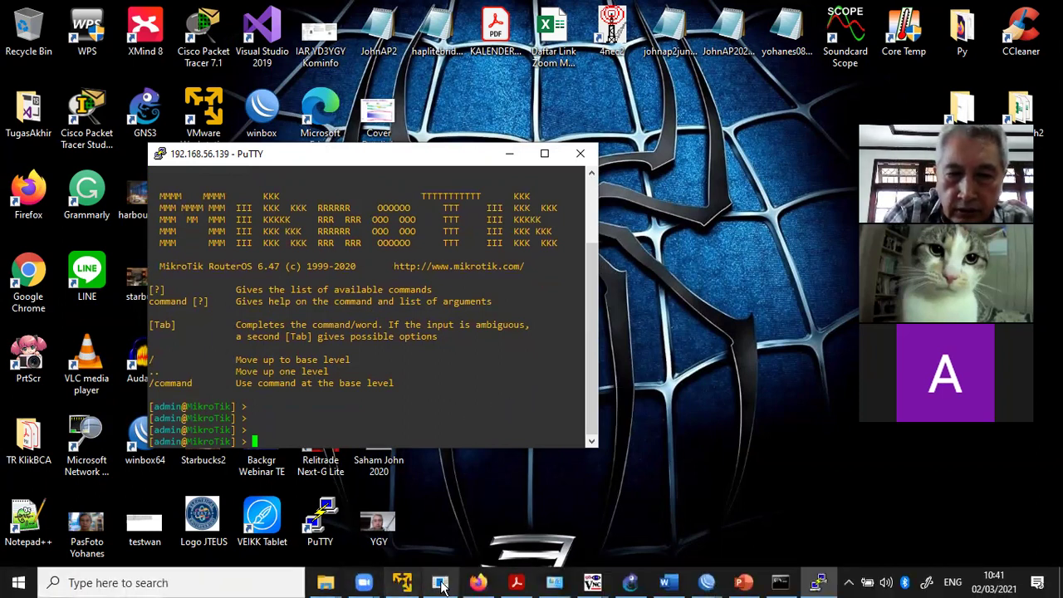
Step: Bring the GNS3 project with Cloud1 linked to MikroTikCHR6.47-1 back to the front
{"action": "left_click", "coordinate": [628, 584]}
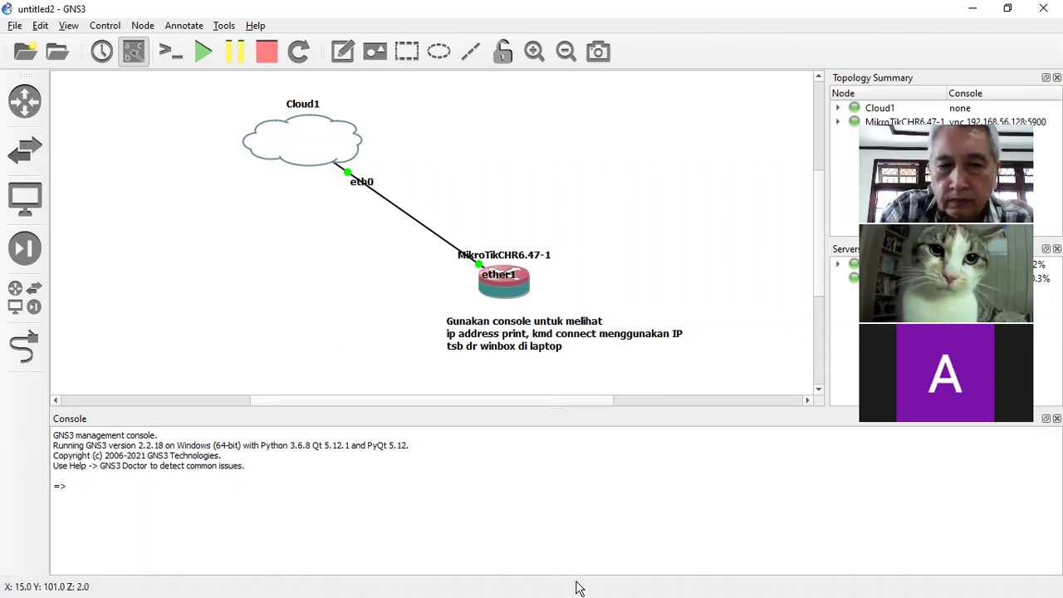
Step: Minimize GNS3 and end the PuTTY router session with quit
{"action": "left_click", "coordinate": [972, 15]}
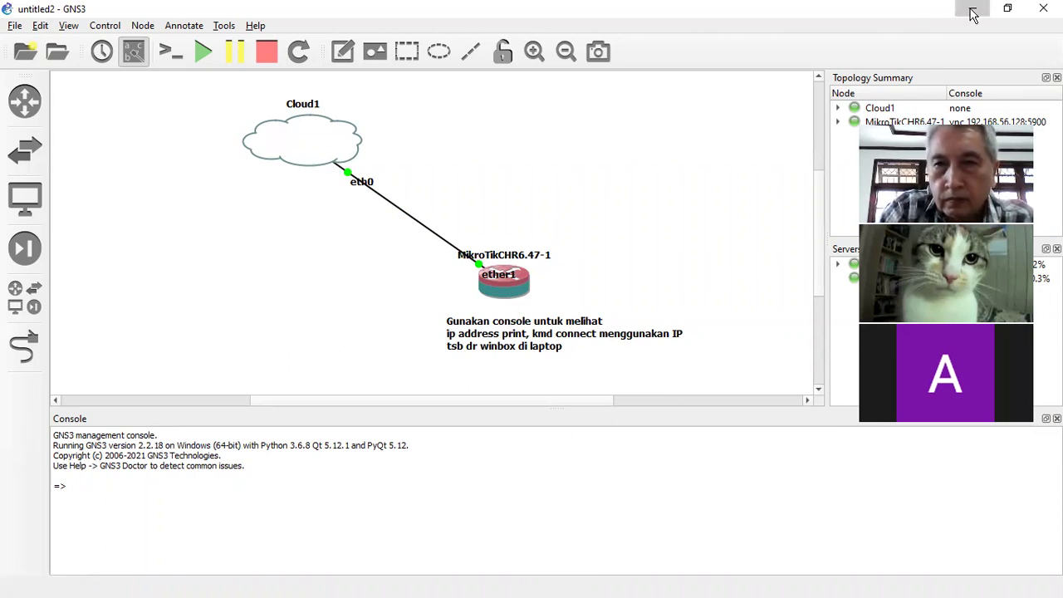
{"action": "type", "text": "quit"}
{"action": "key", "text": "Return"}
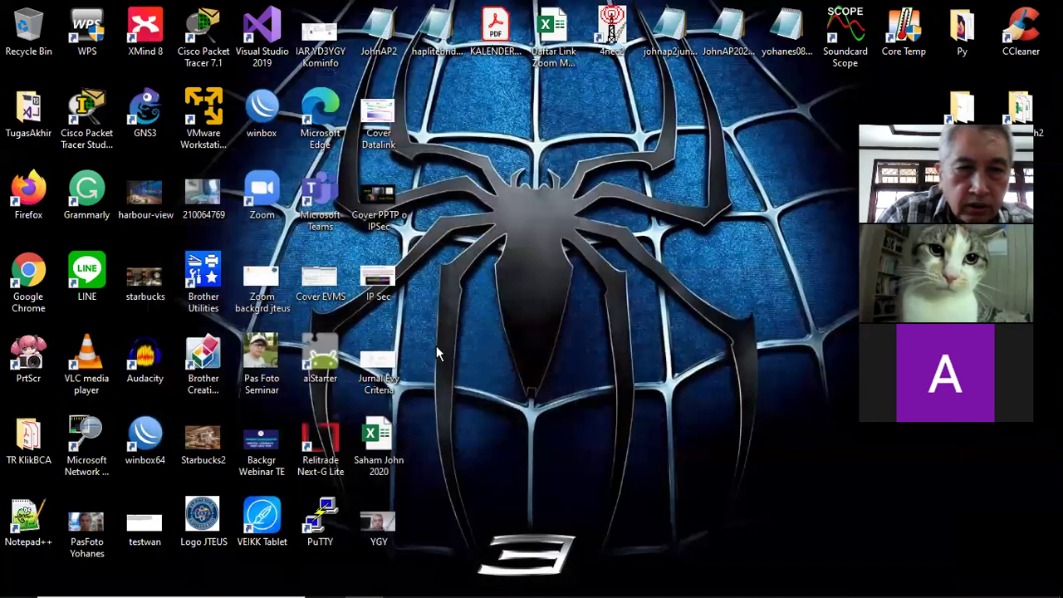
Step: In a new Firefox tab, load the router's WebFig at 192.168.56.139
{"action": "mouse_move", "coordinate": [235, 582]}
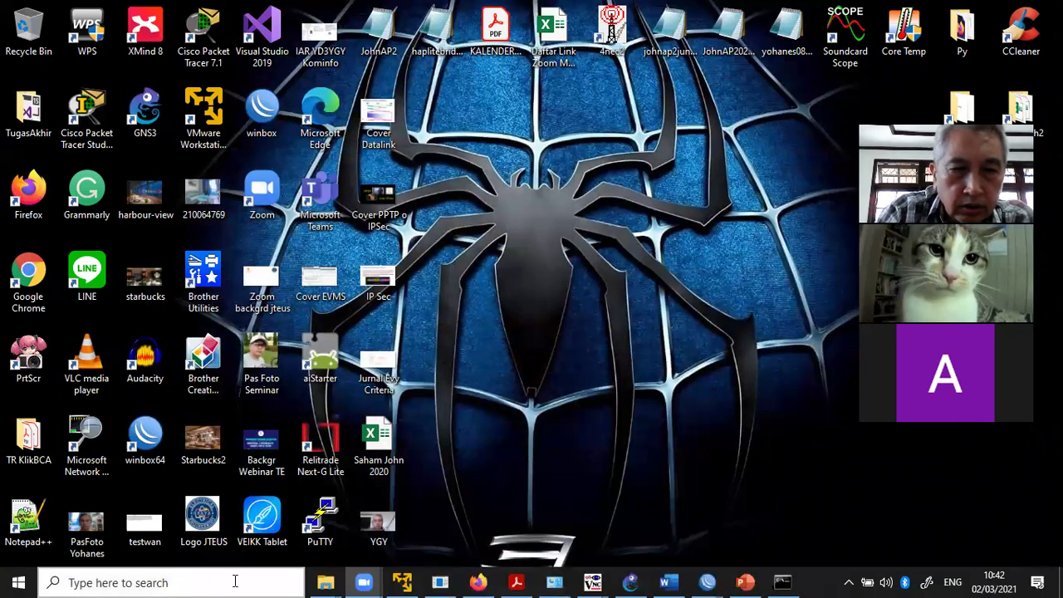
{"action": "left_click", "coordinate": [478, 582]}
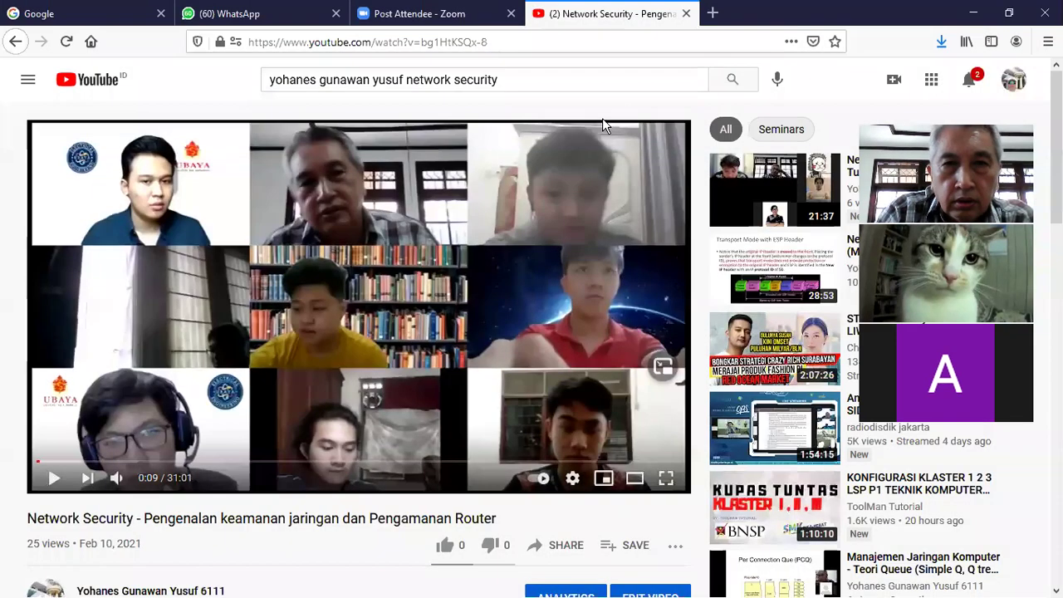
{"action": "left_click", "coordinate": [710, 14]}
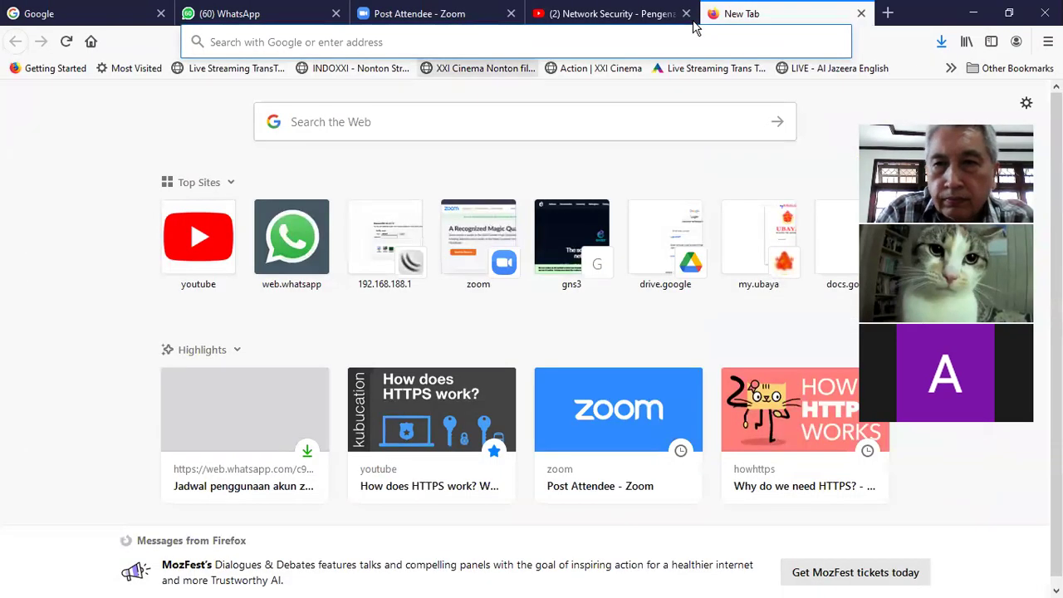
{"action": "left_click", "coordinate": [325, 45]}
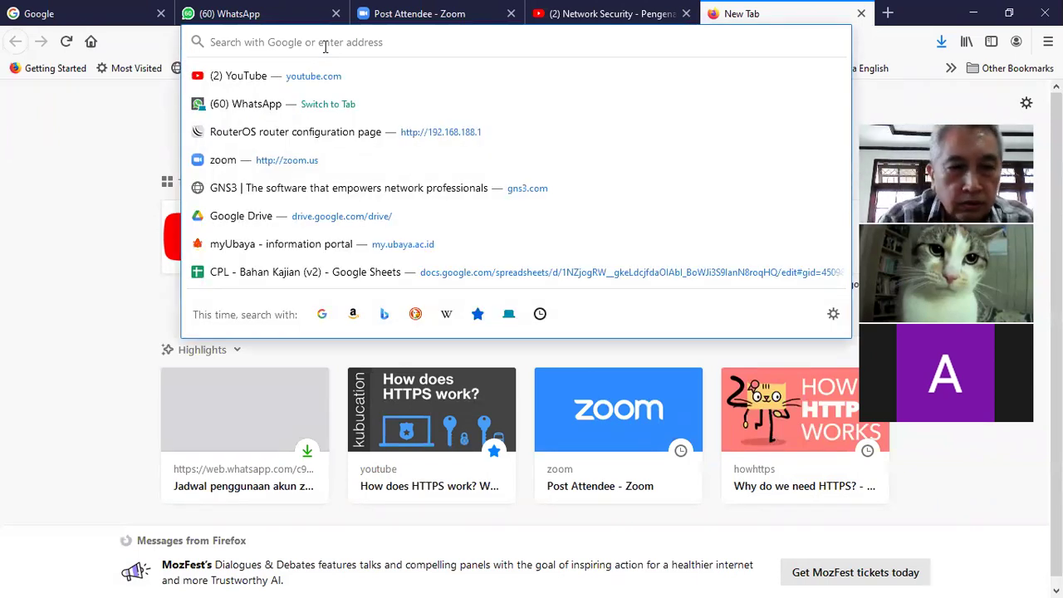
{"action": "type", "text": "192.168.56.13"}
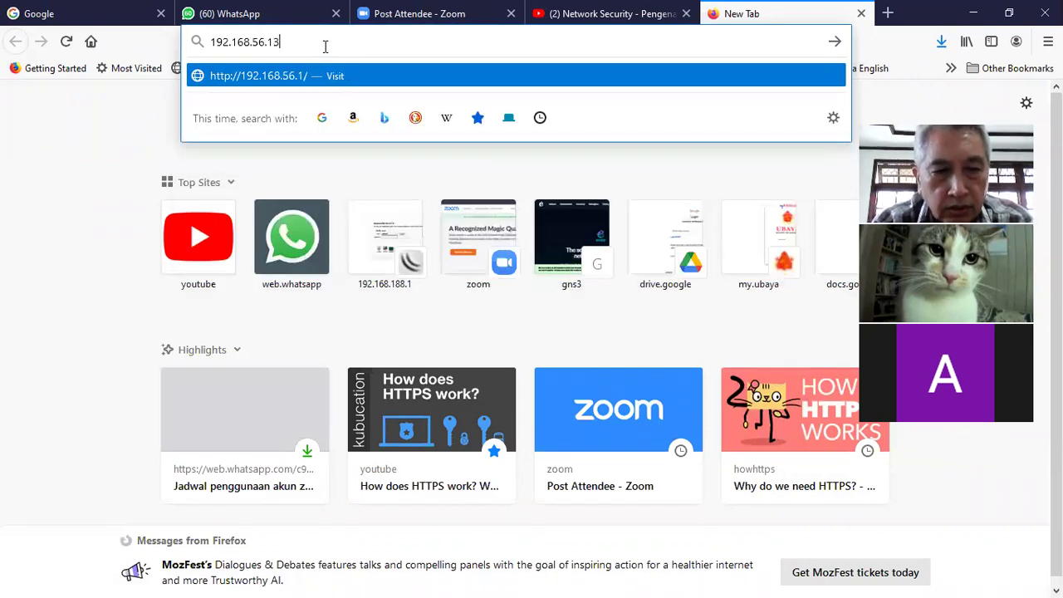
{"action": "type", "text": "9"}
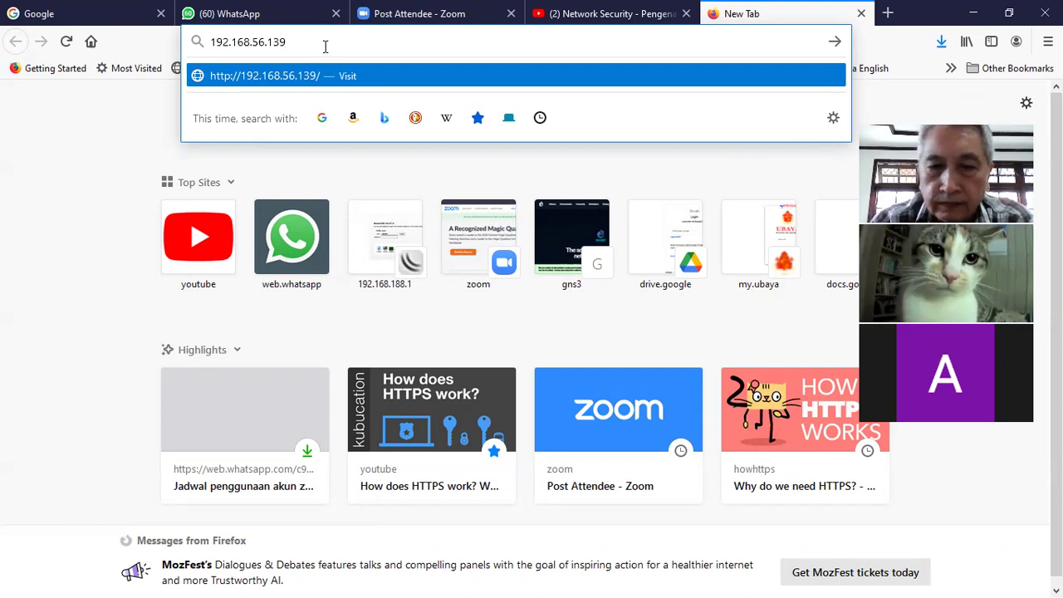
{"action": "key", "text": "Return"}
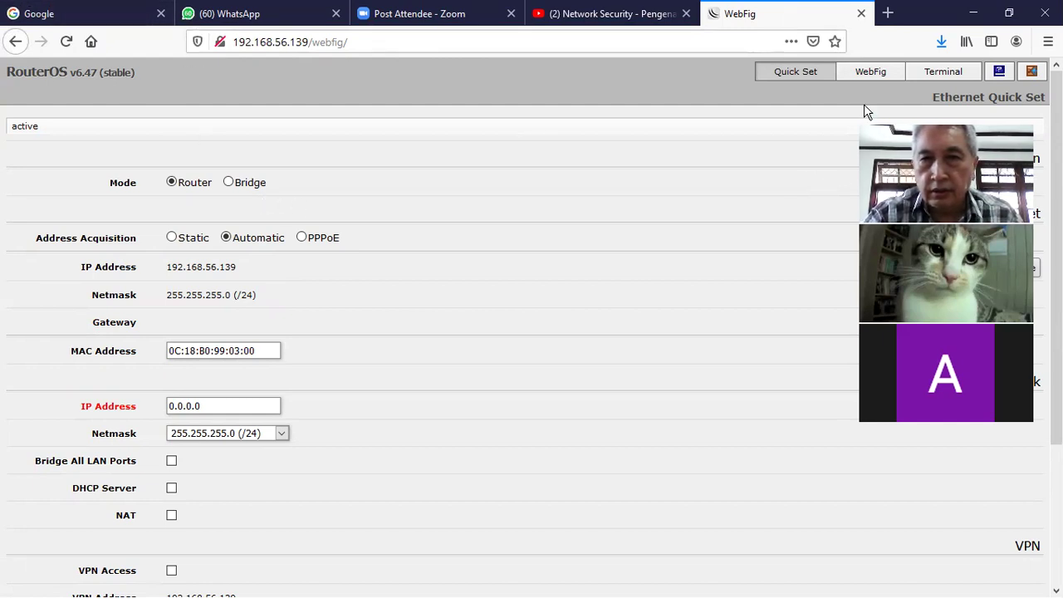
Step: Switch to full WebFig, check IP > Addresses, then view the ether1–ether5 Interface List
{"action": "left_click", "coordinate": [869, 73]}
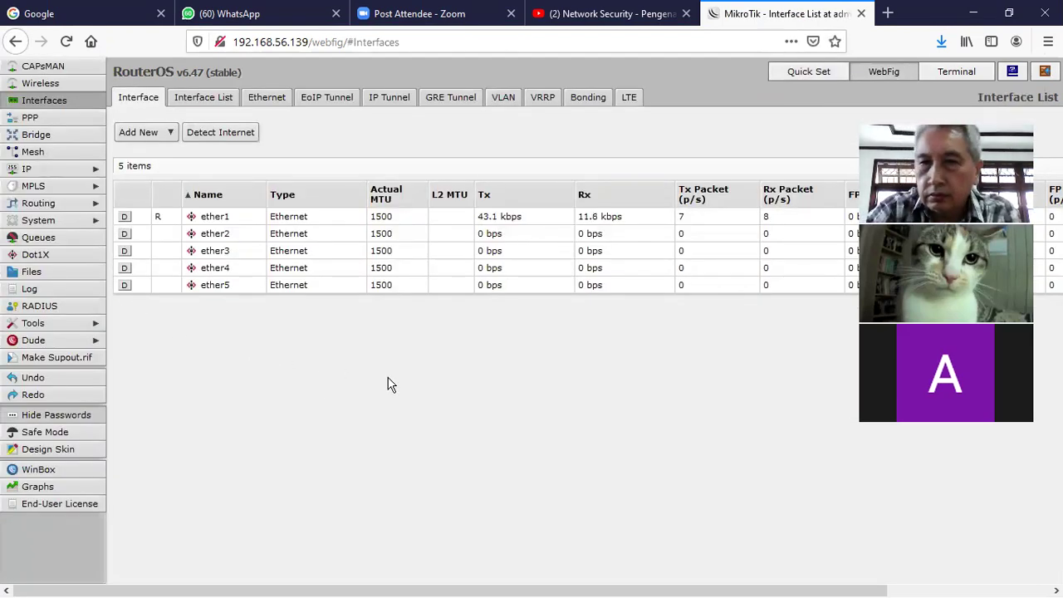
{"action": "left_click", "coordinate": [52, 166]}
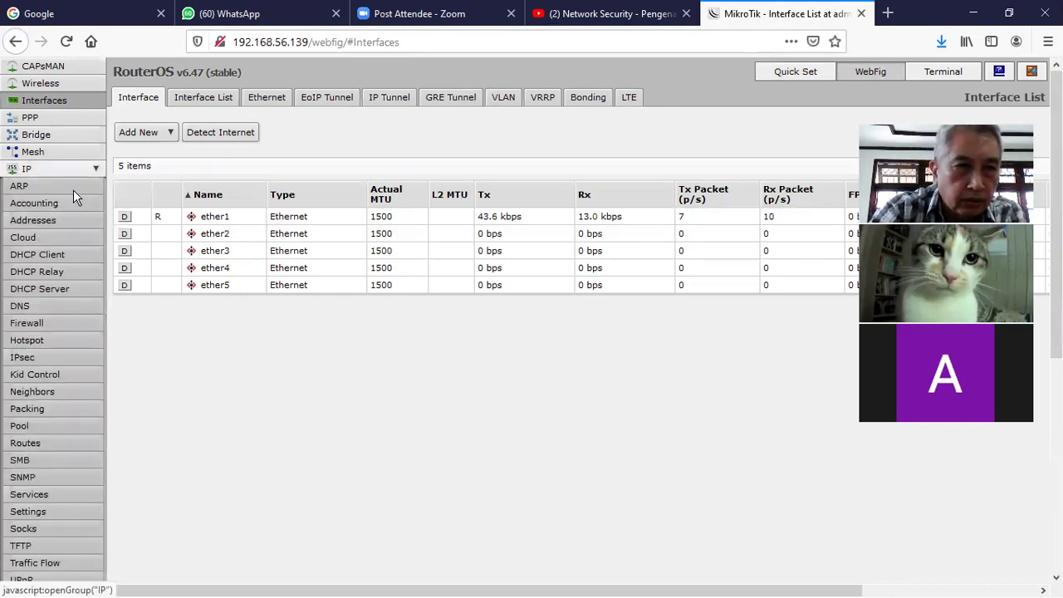
{"action": "left_click", "coordinate": [34, 220]}
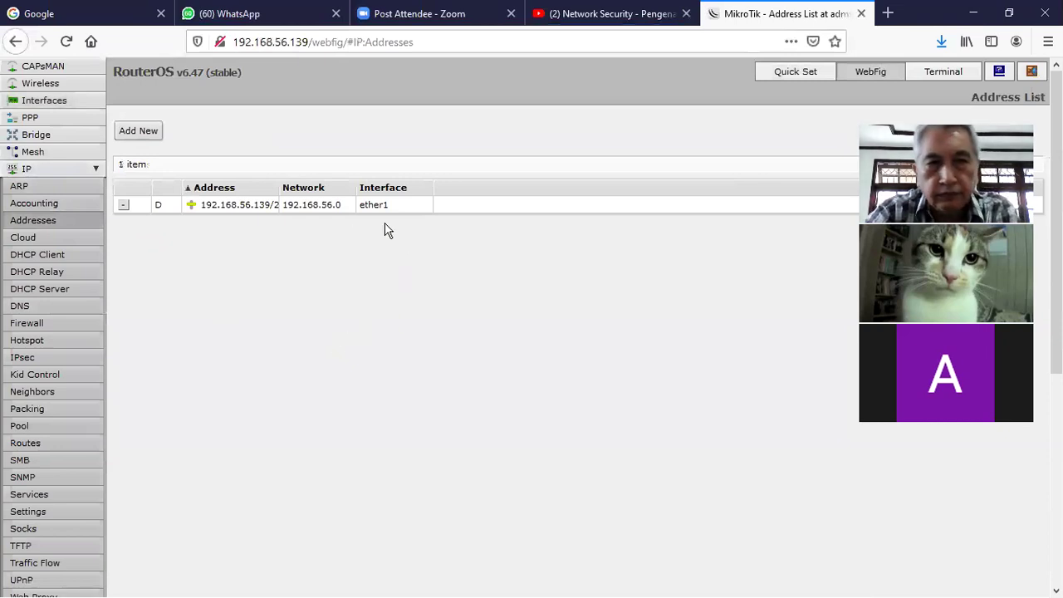
{"action": "left_click", "coordinate": [55, 102]}
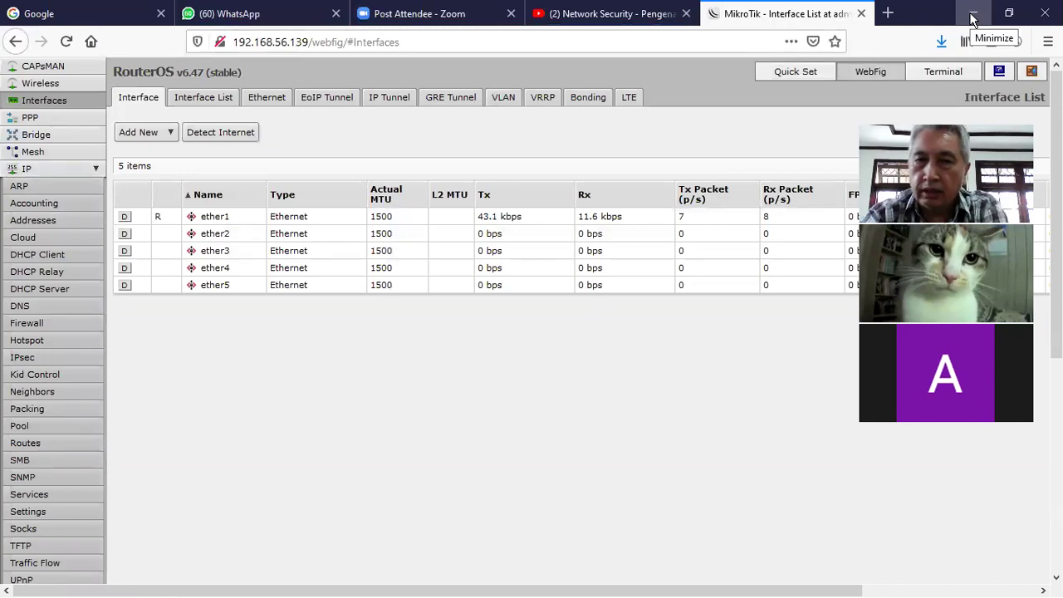
Step: Minimize Firefox with the WebFig Interface List to reveal the desktop
{"action": "left_click", "coordinate": [973, 18]}
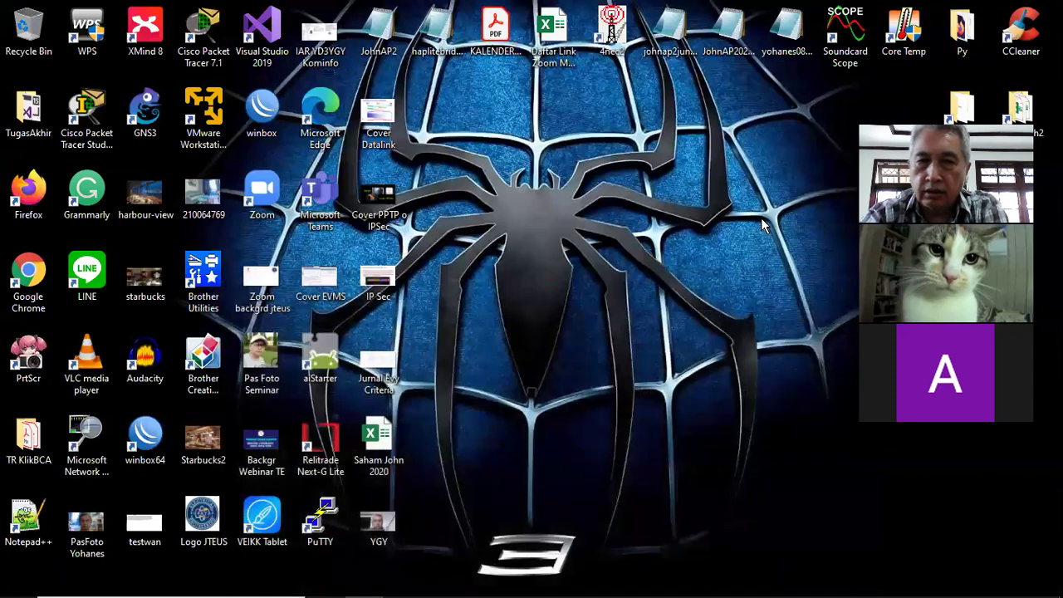
{"action": "mouse_move", "coordinate": [581, 591]}
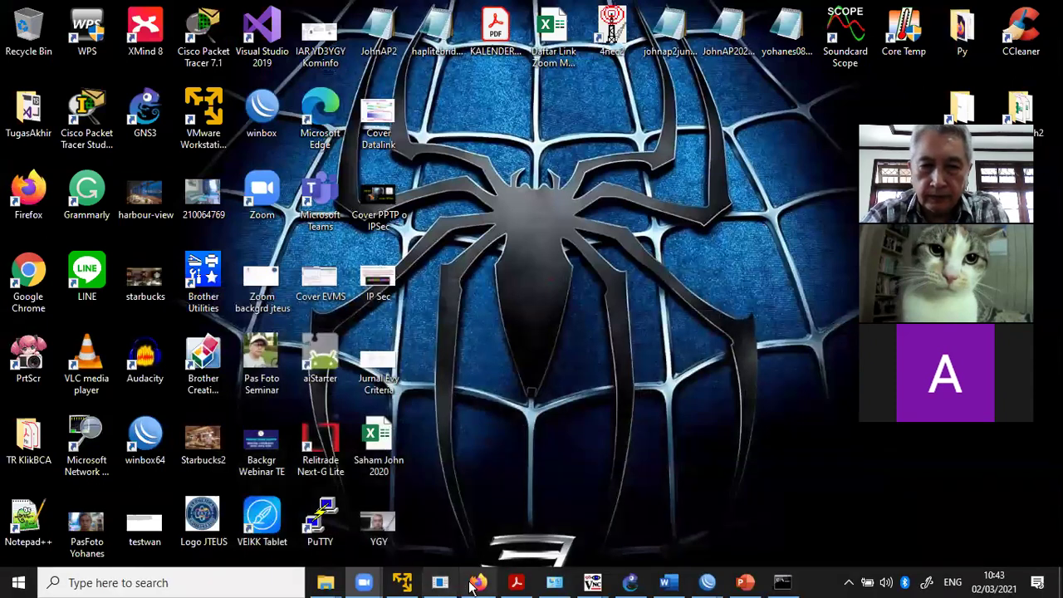
{"action": "mouse_move", "coordinate": [487, 586]}
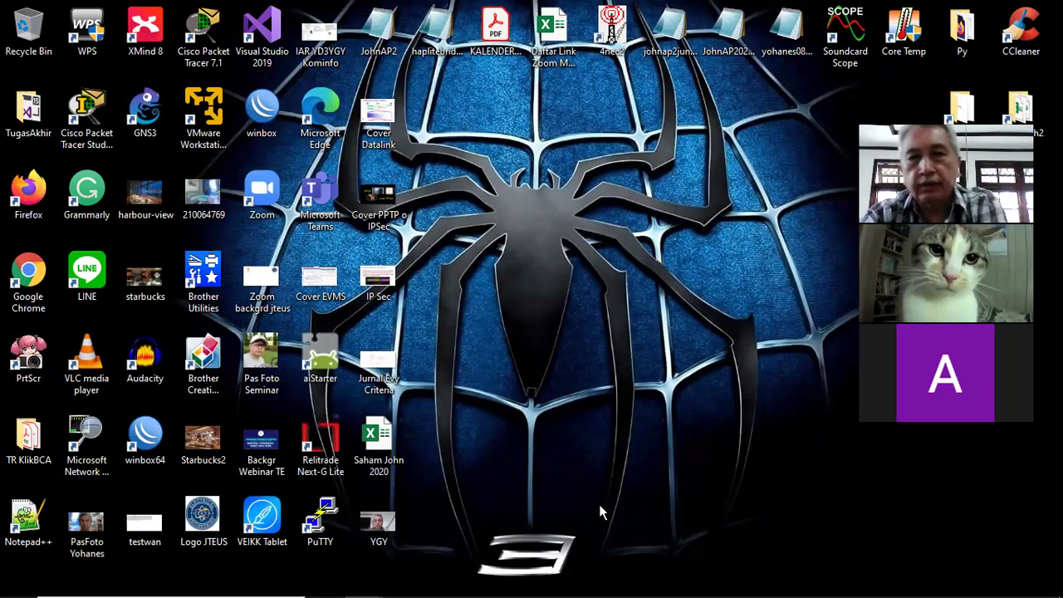
{"action": "mouse_move", "coordinate": [650, 590]}
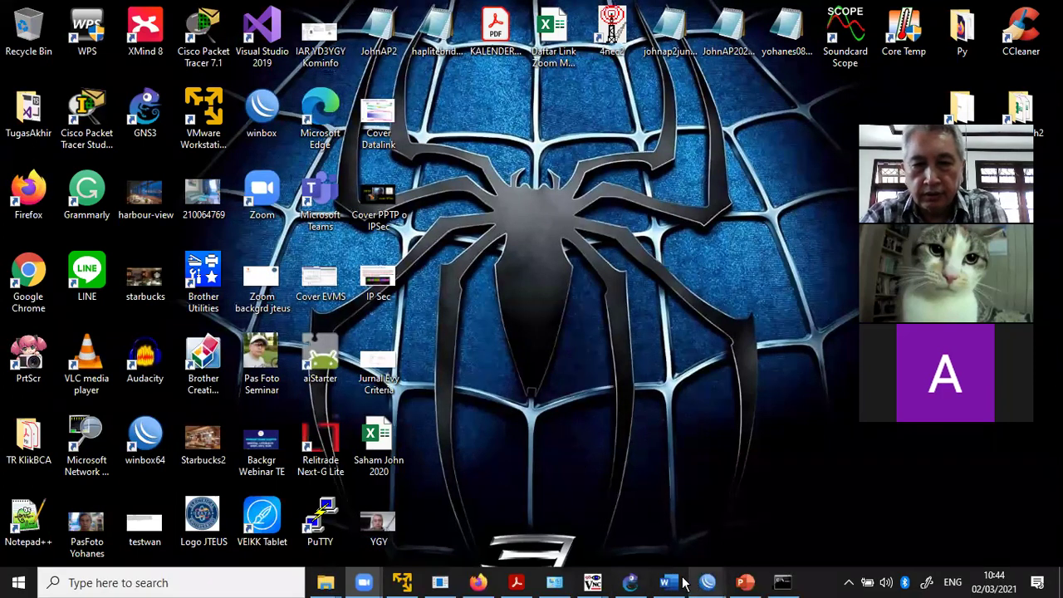
Step: Bring up the PowerPoint security deck and scroll to slide 11 on LAN/AP intruders
{"action": "left_click", "coordinate": [745, 582]}
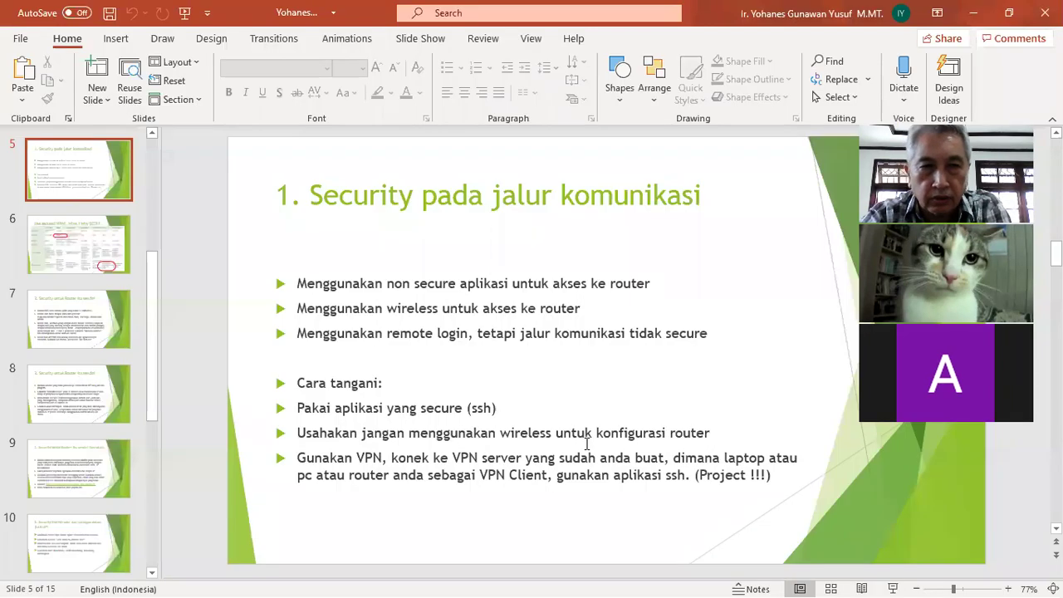
{"action": "scroll", "coordinate": [587, 444], "scroll_direction": "down", "scroll_amount": 4}
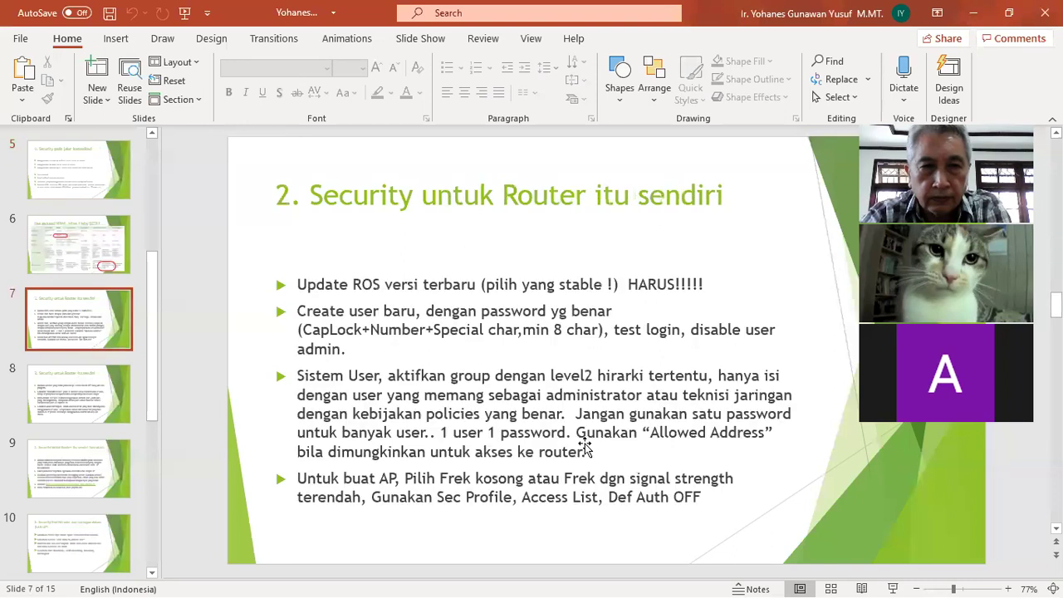
{"action": "scroll", "coordinate": [587, 445], "scroll_direction": "down", "scroll_amount": 4}
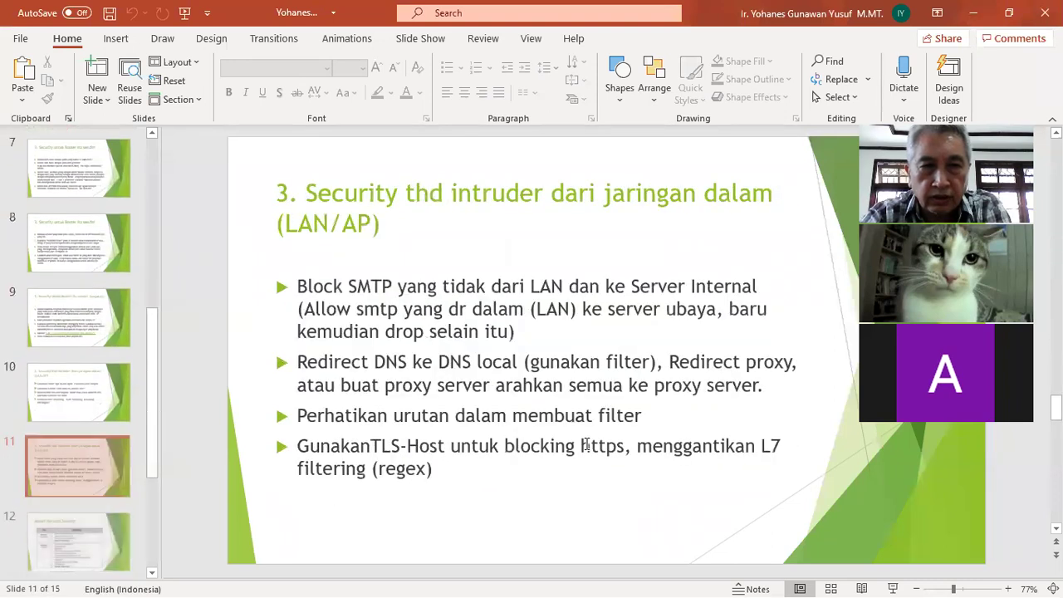
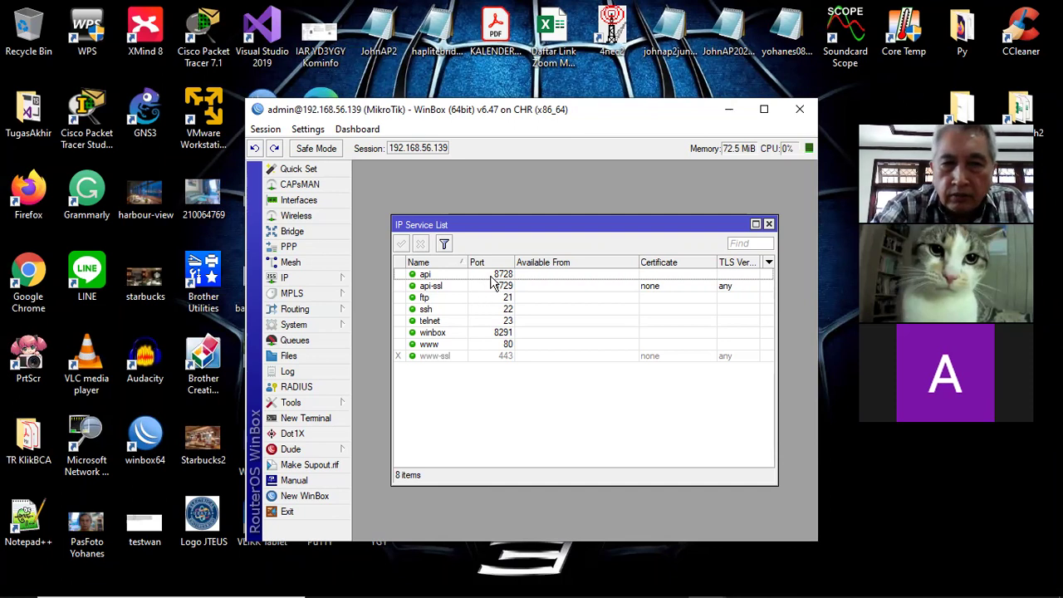
Step: Disable the api, api-ssl, ftp, telnet and www services in the IP Service List
{"action": "left_click", "coordinate": [490, 276]}
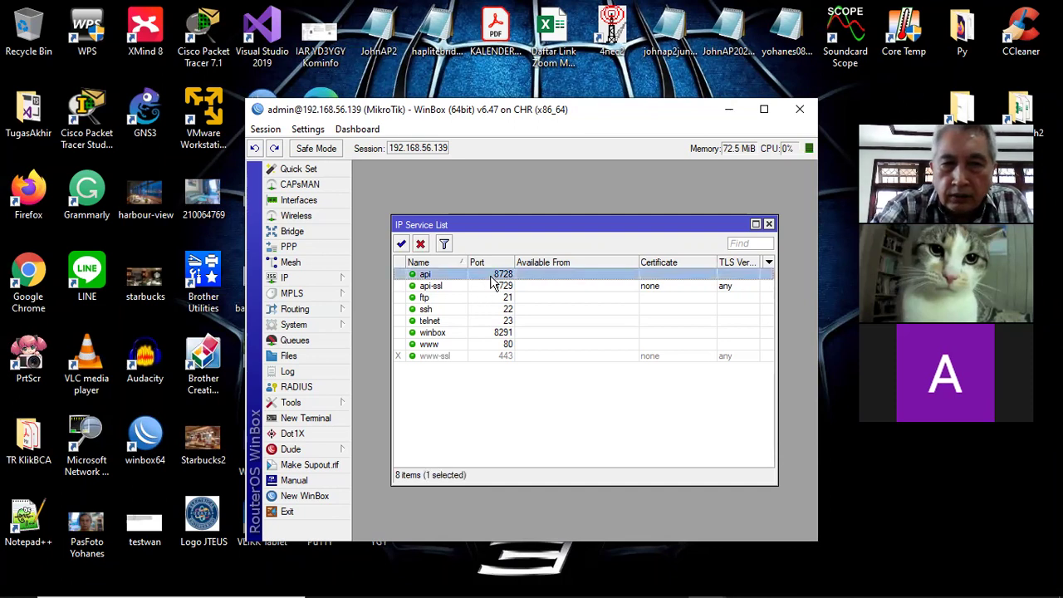
{"action": "left_click", "coordinate": [421, 244]}
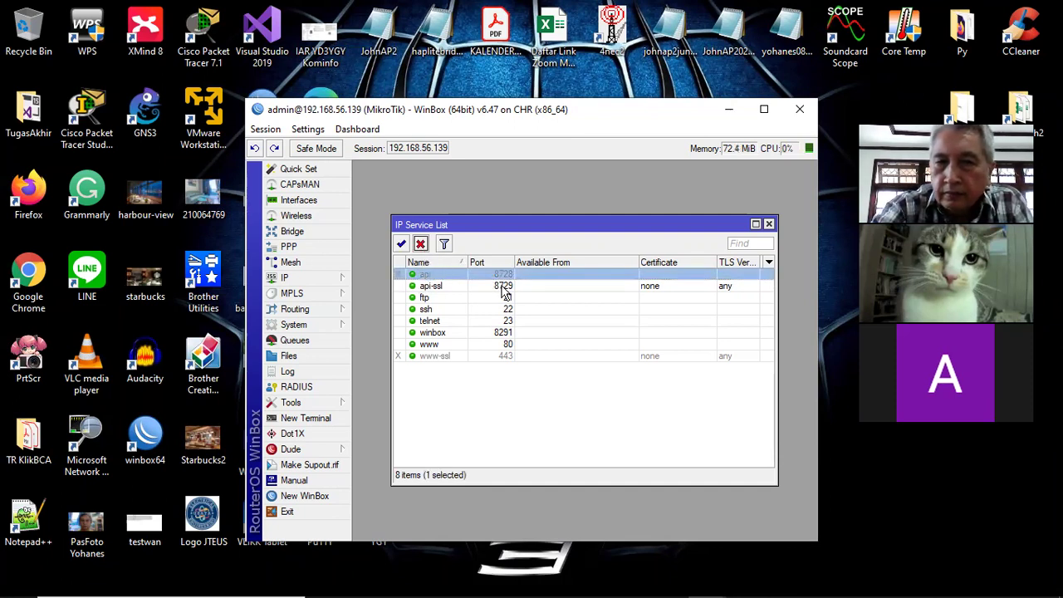
{"action": "left_click", "coordinate": [474, 290]}
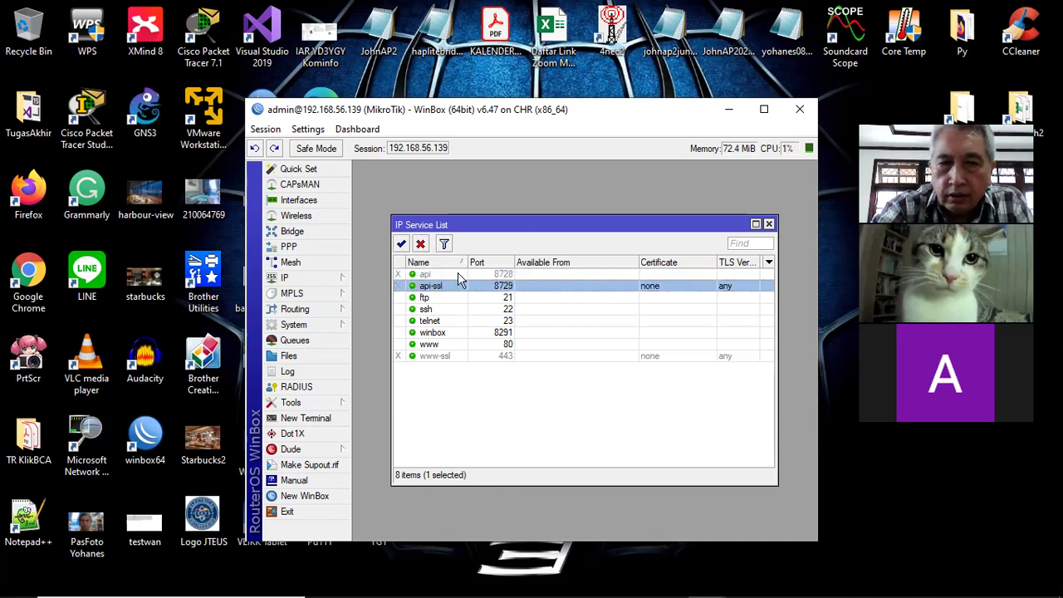
{"action": "left_click", "coordinate": [421, 245]}
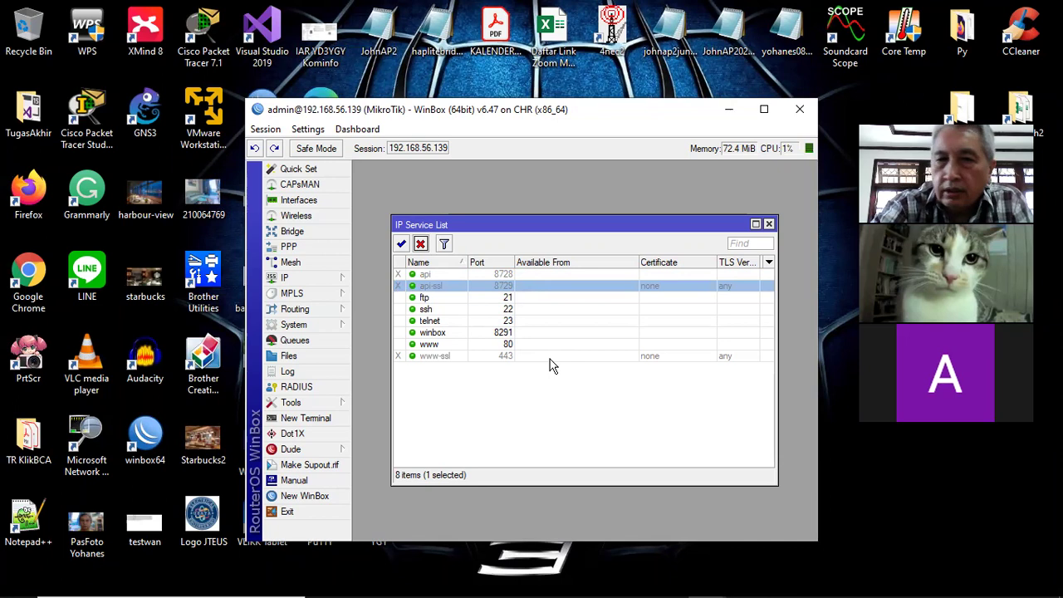
{"action": "left_click", "coordinate": [455, 299]}
{"action": "left_click", "coordinate": [421, 243]}
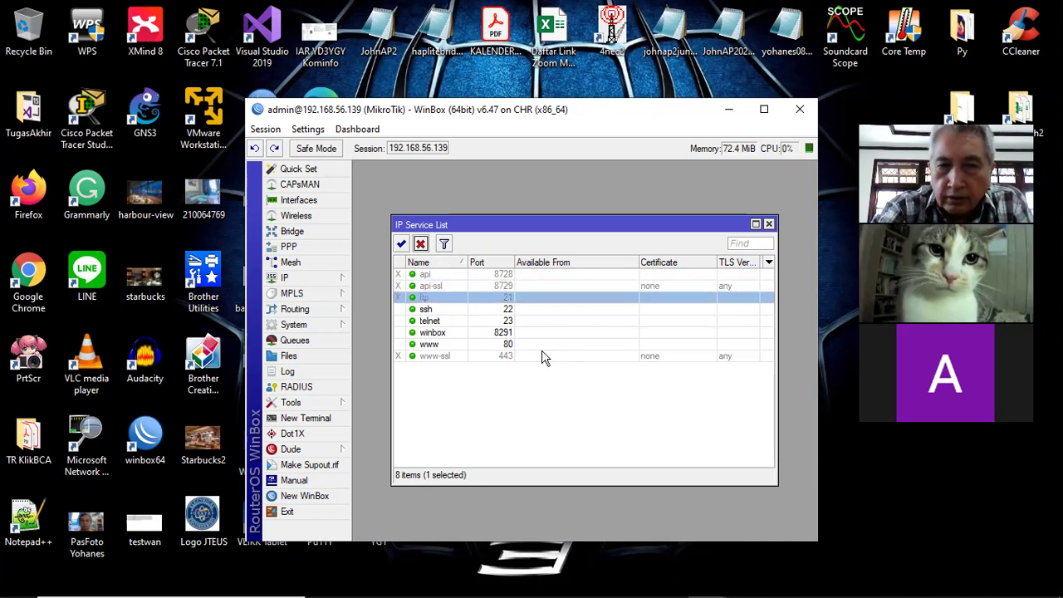
{"action": "left_click", "coordinate": [447, 322]}
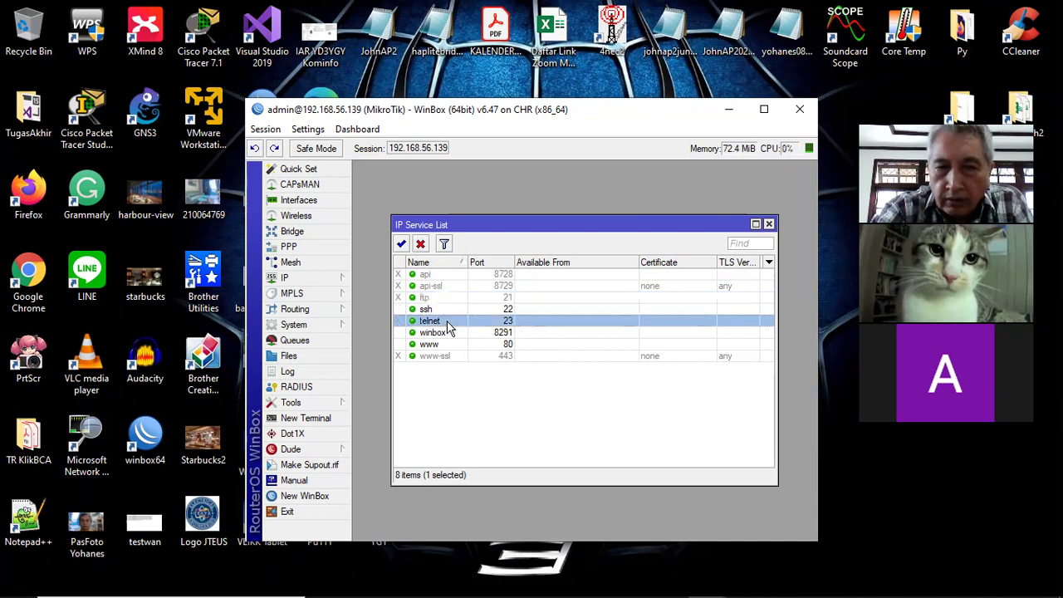
{"action": "left_click", "coordinate": [421, 245]}
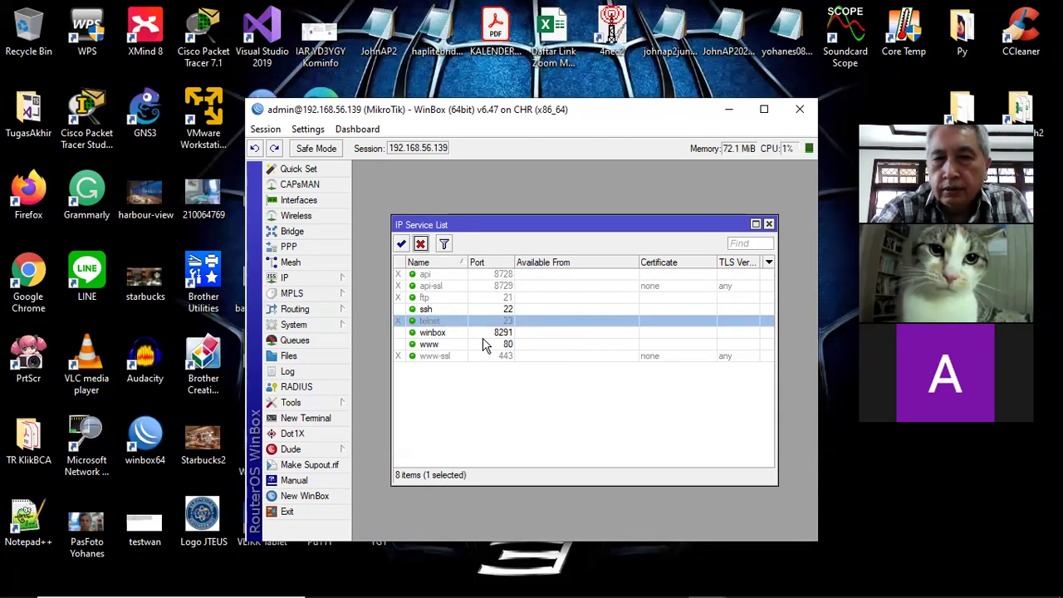
{"action": "left_click", "coordinate": [430, 345]}
{"action": "left_click", "coordinate": [421, 243]}
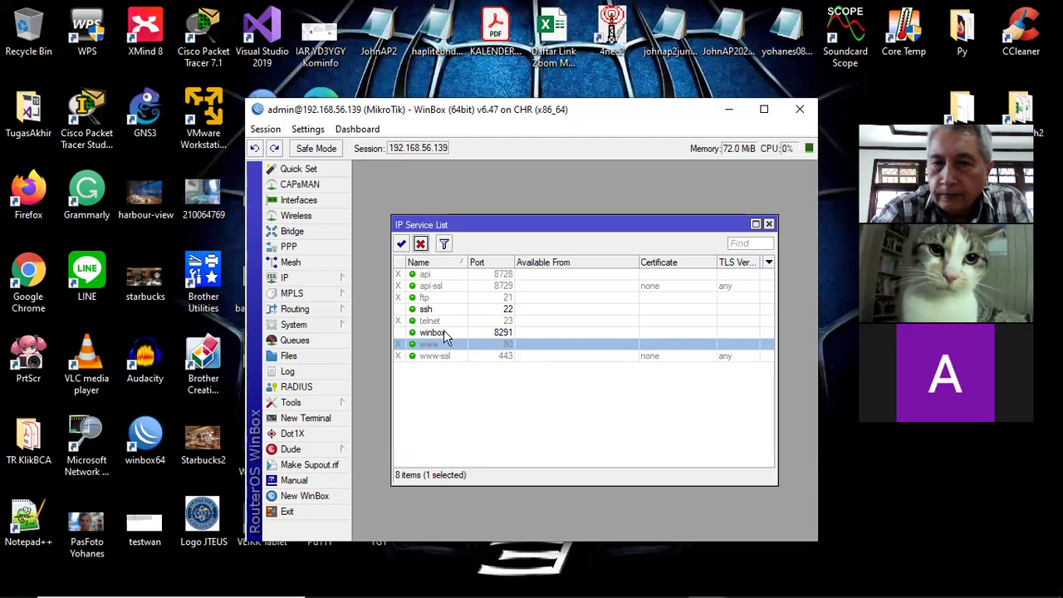
{"action": "left_click", "coordinate": [497, 310]}
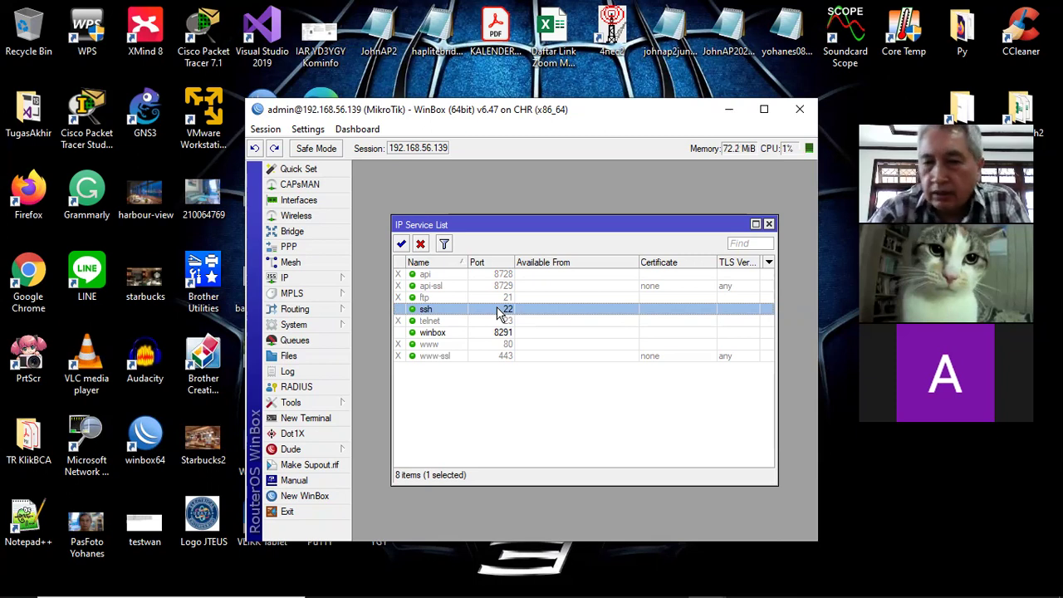
Step: Change the ssh service port from 22 to 222 and save it
{"action": "double_click", "coordinate": [495, 311]}
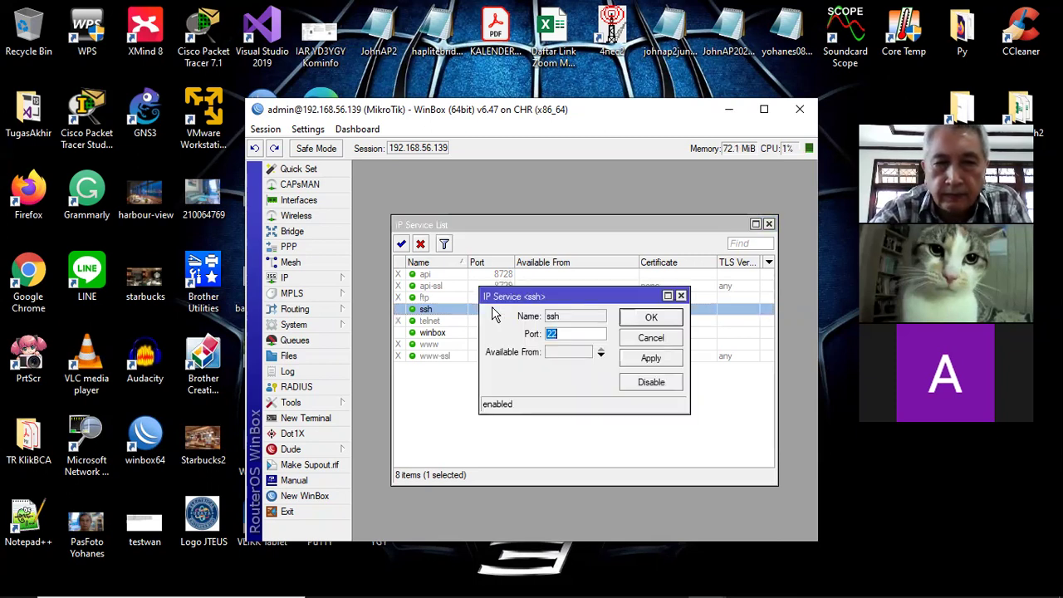
{"action": "left_click", "coordinate": [566, 329]}
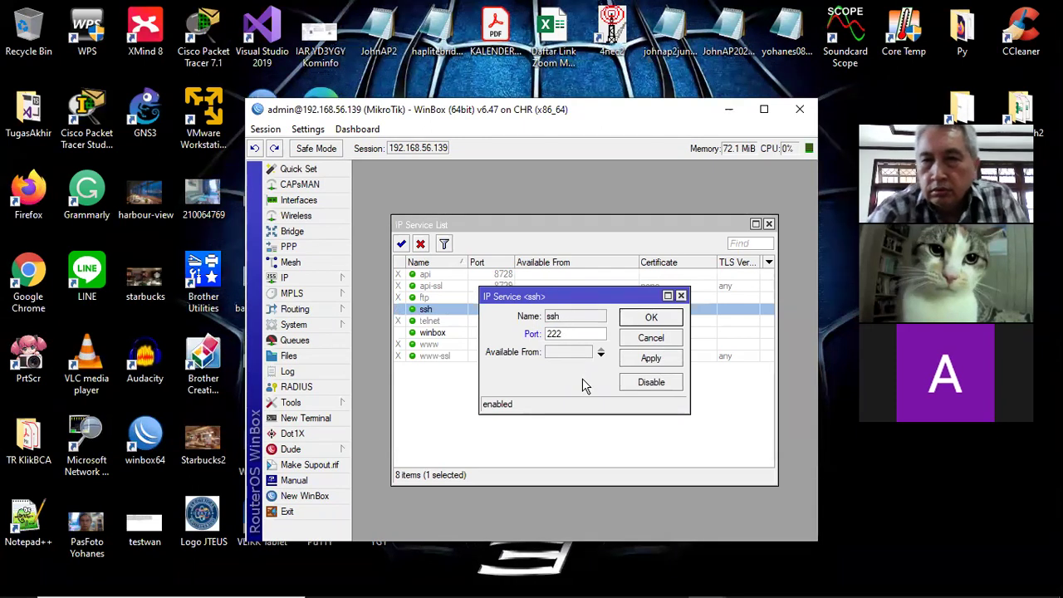
{"action": "type", "text": "2"}
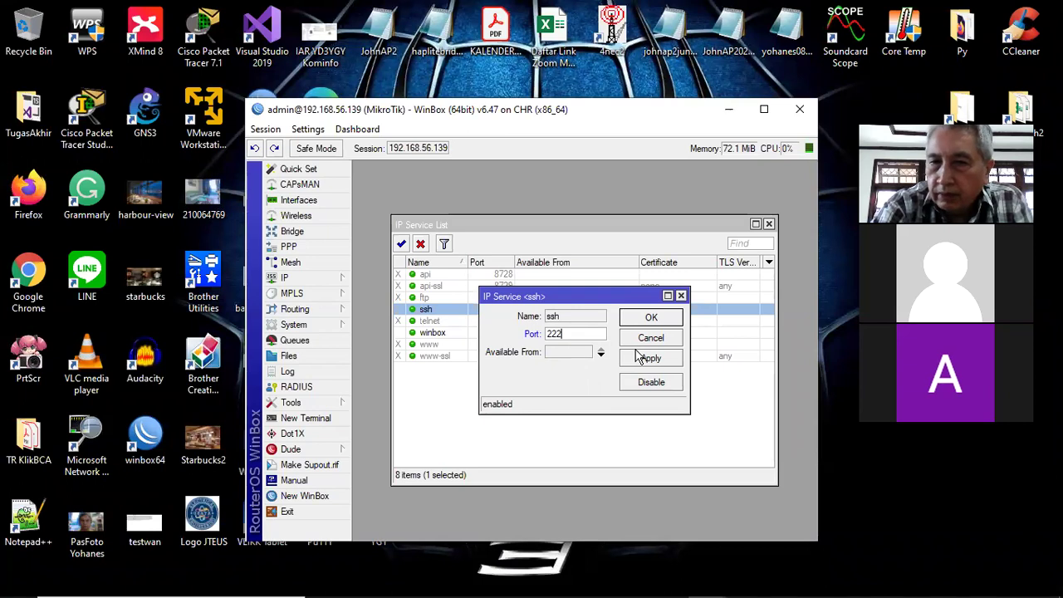
{"action": "left_click", "coordinate": [641, 360]}
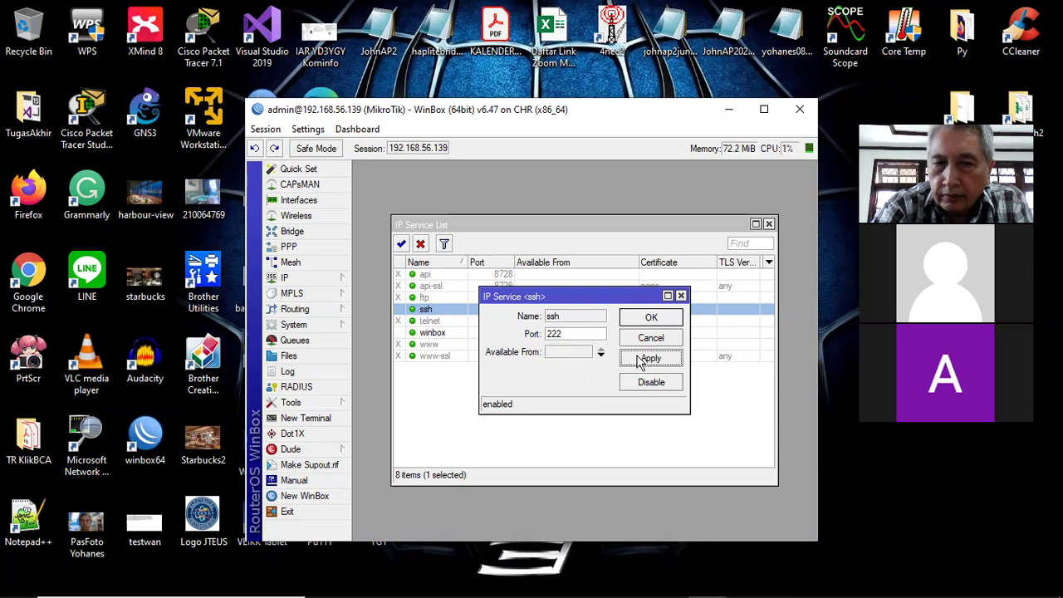
{"action": "left_click", "coordinate": [651, 321]}
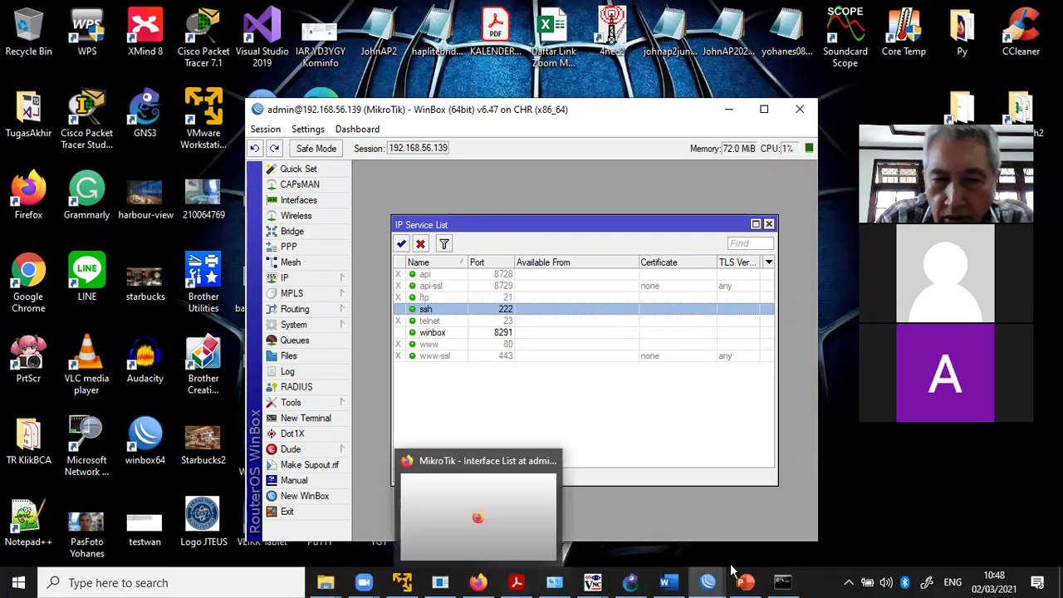
{"action": "left_click", "coordinate": [745, 582]}
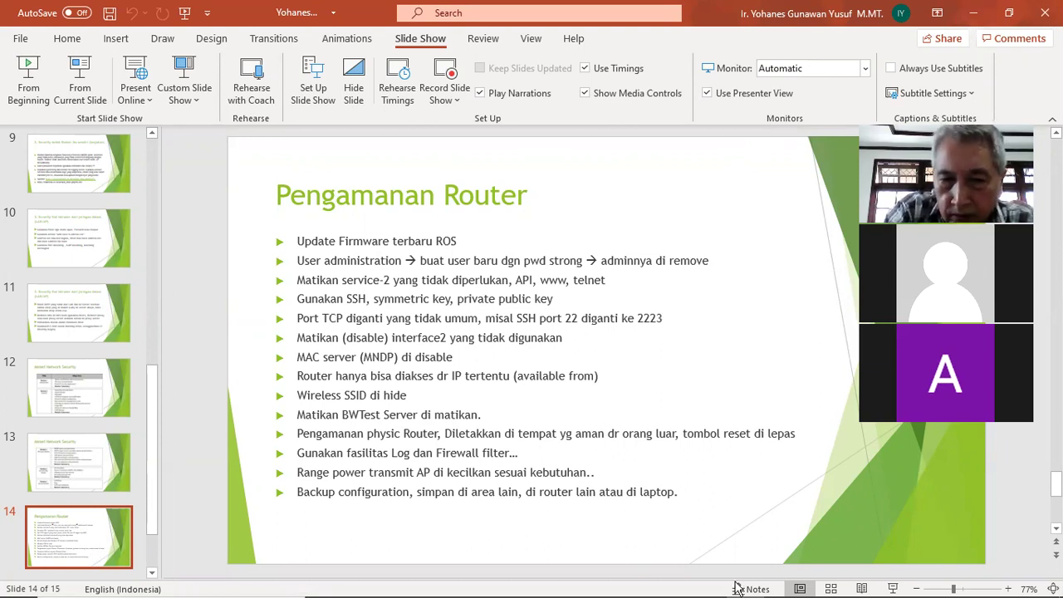
{"action": "mouse_move", "coordinate": [713, 586]}
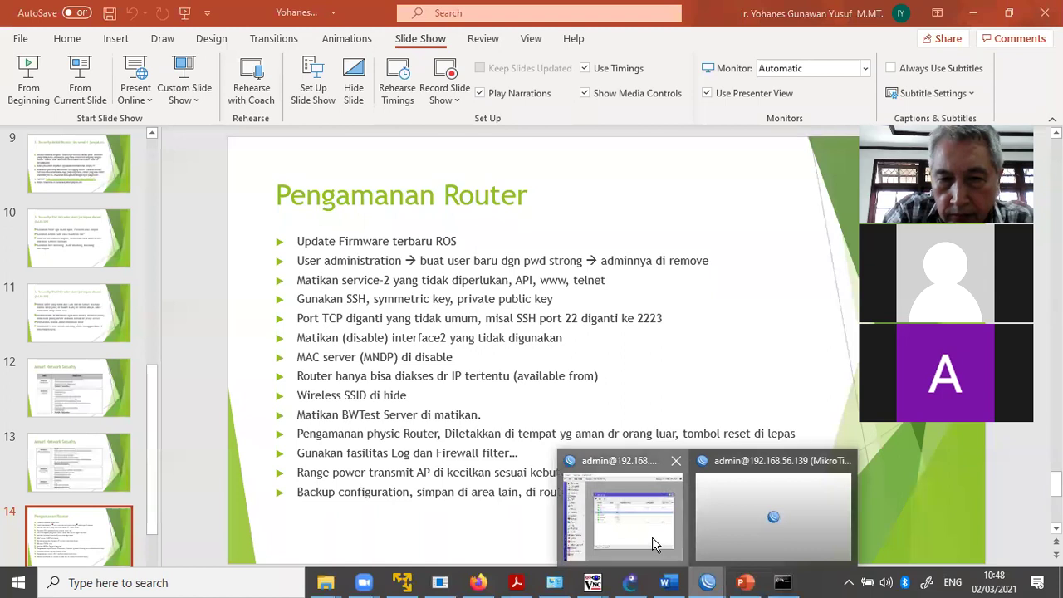
{"action": "left_click", "coordinate": [631, 540]}
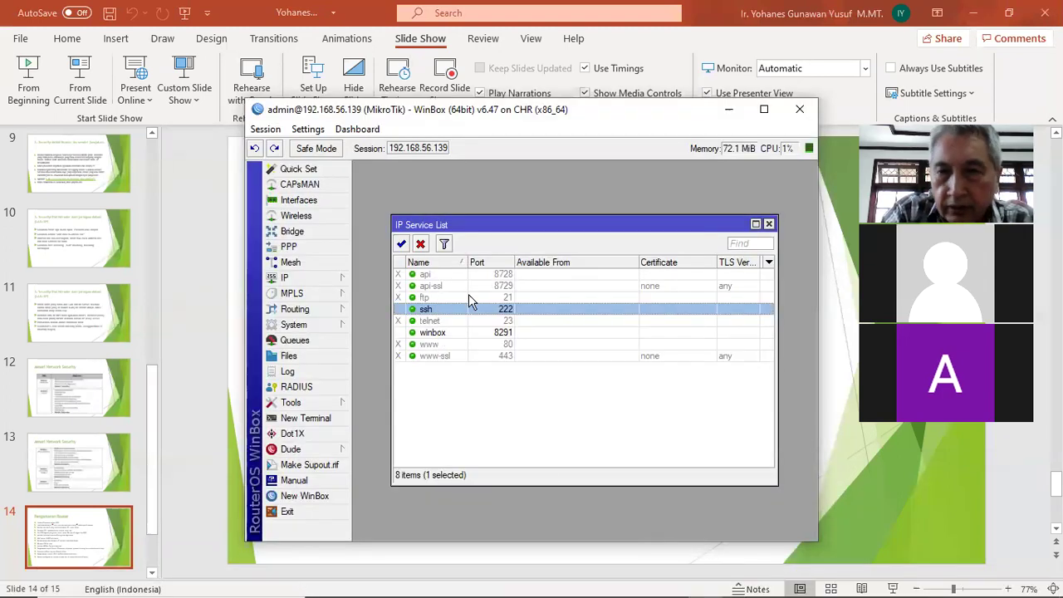
{"action": "left_click", "coordinate": [976, 14]}
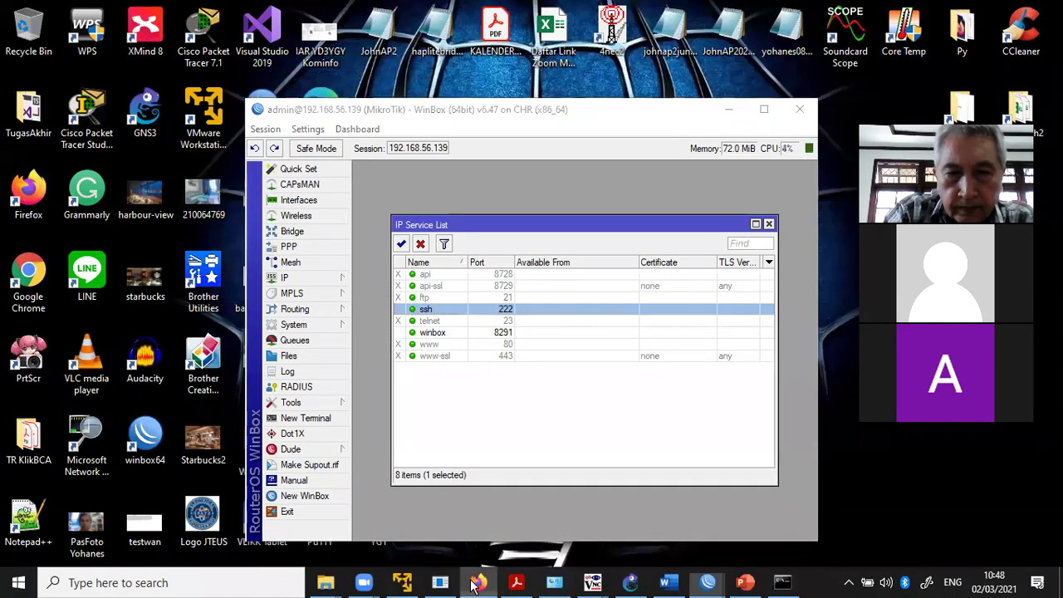
Step: Reload the router's web page at 192.168.56.139 in Firefox
{"action": "left_click", "coordinate": [478, 583]}
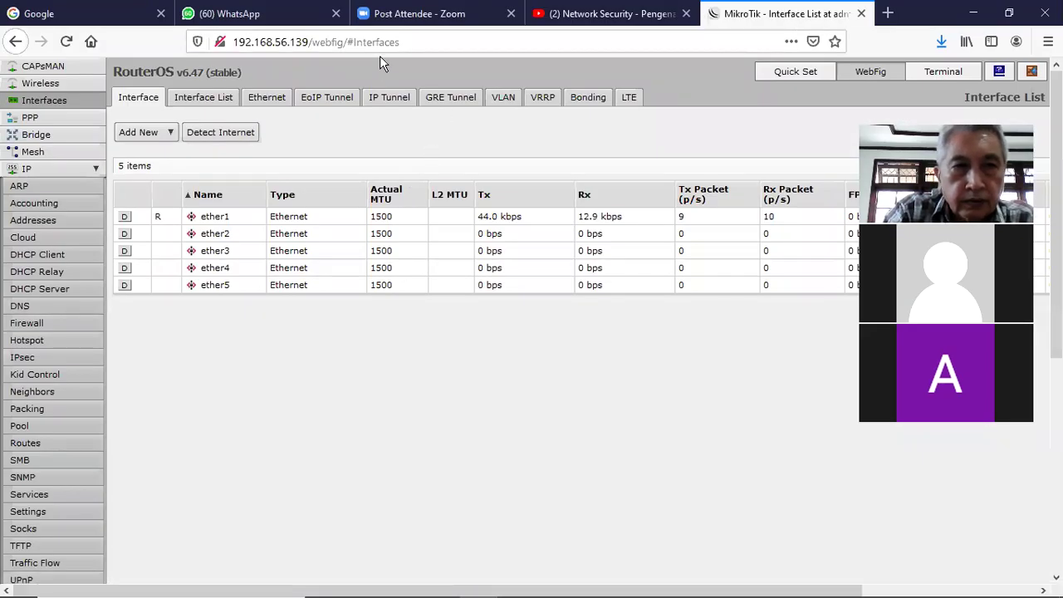
{"action": "left_click_drag", "start_coordinate": [407, 42], "coordinate": [232, 45]}
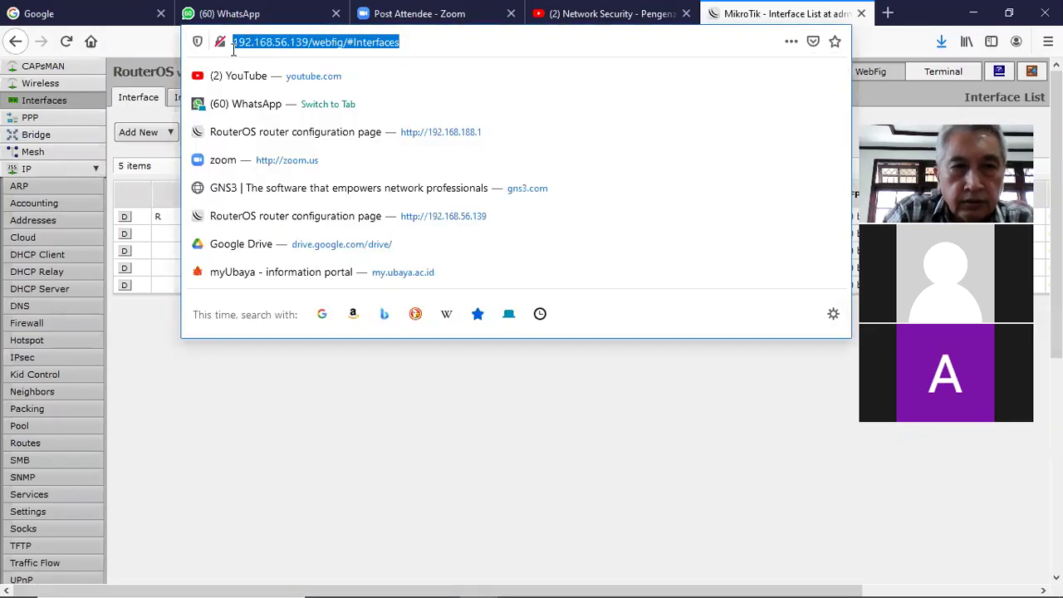
{"action": "type", "text": "2"}
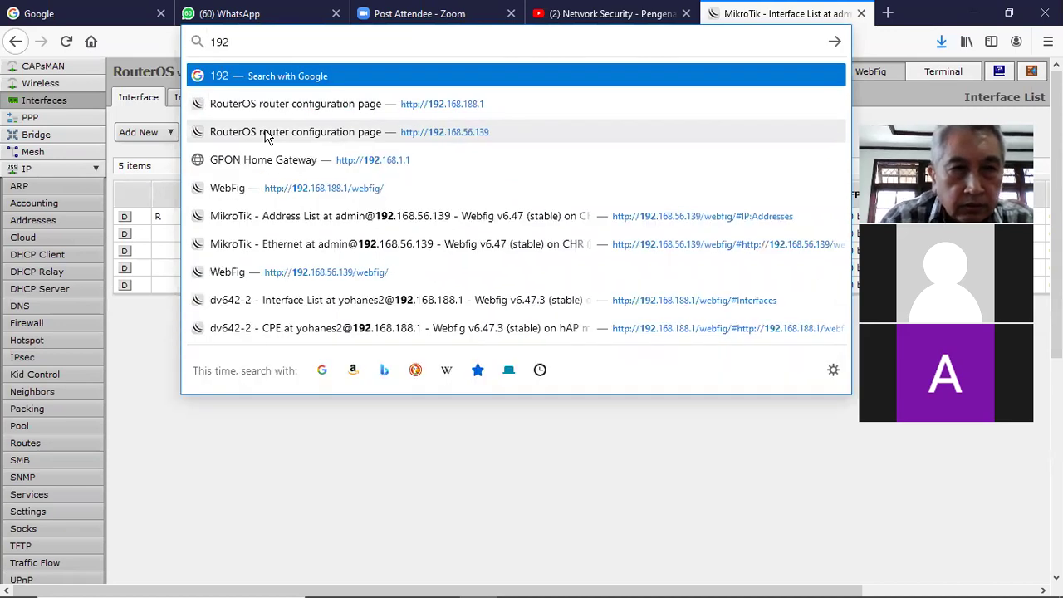
{"action": "type", "text": ".168."}
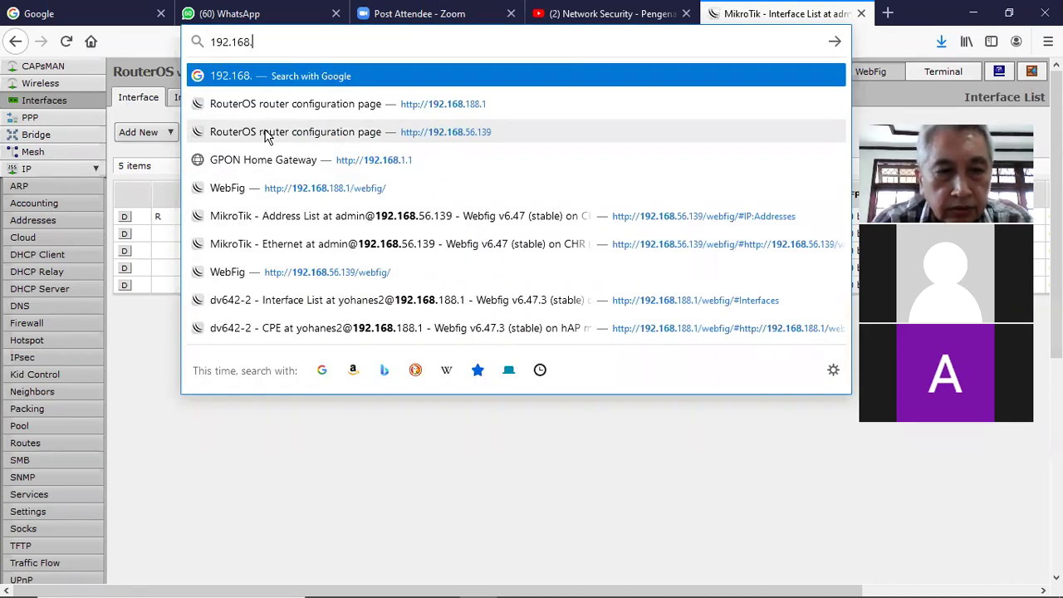
{"action": "type", "text": "56."}
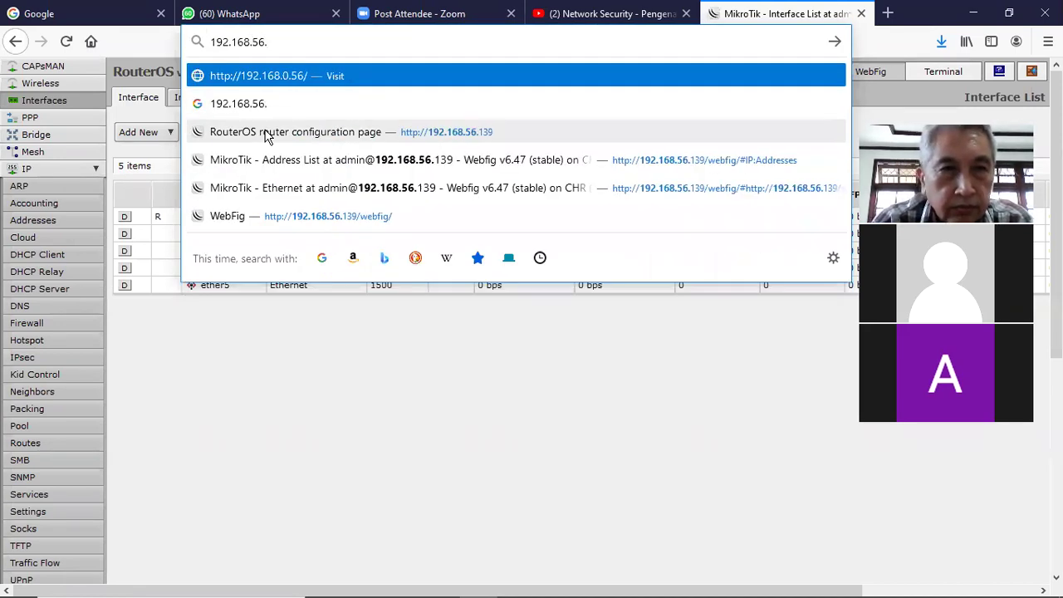
{"action": "type", "text": "139"}
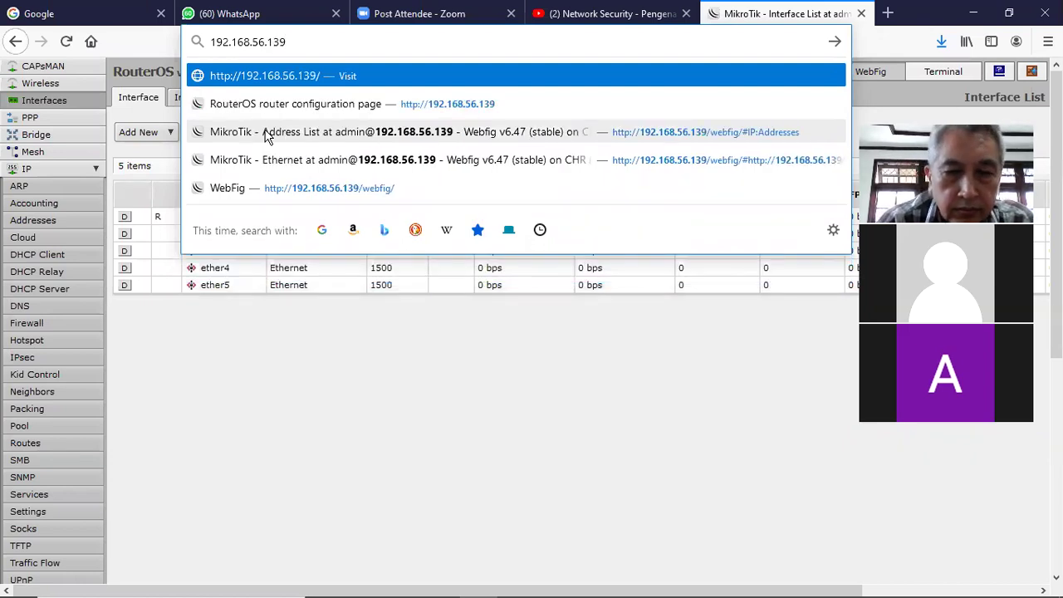
{"action": "type", "text": "/"}
{"action": "key", "text": "Return"}
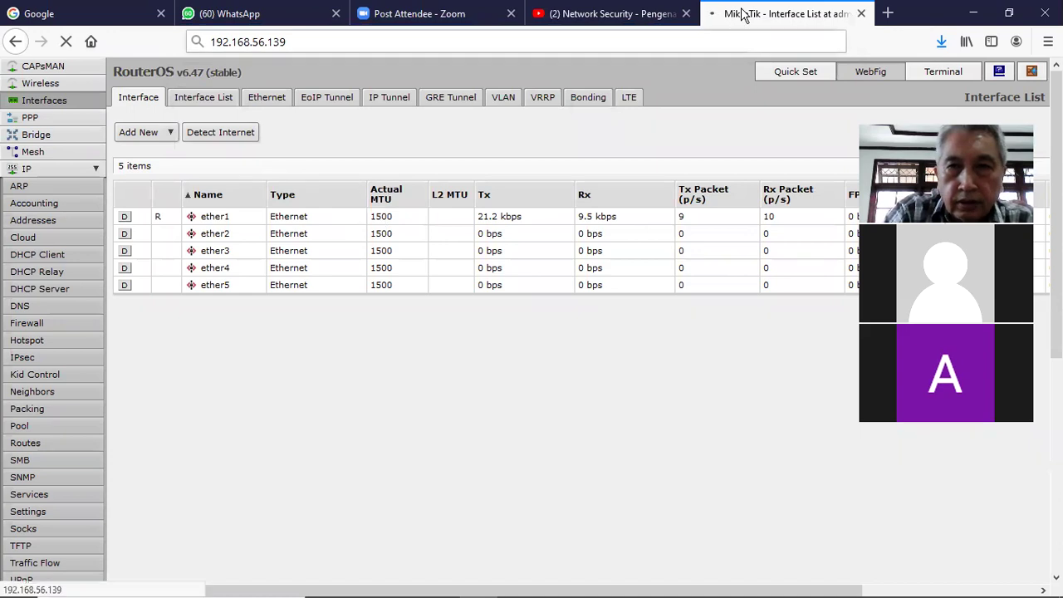
Step: Close the WebFig tab and load 192.168.56.139 in a fresh tab
{"action": "left_click", "coordinate": [860, 15]}
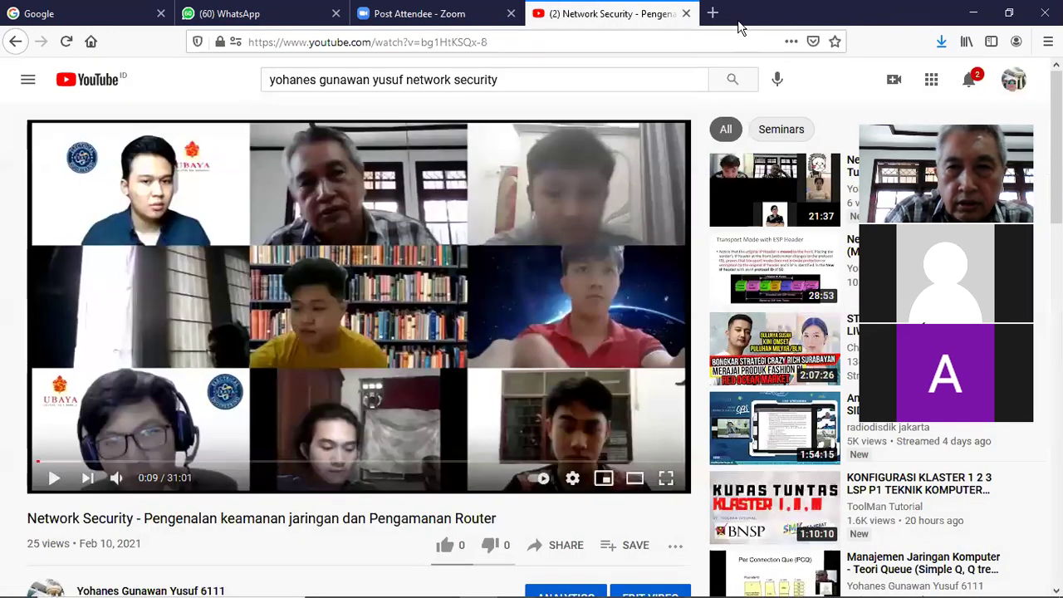
{"action": "left_click", "coordinate": [712, 14]}
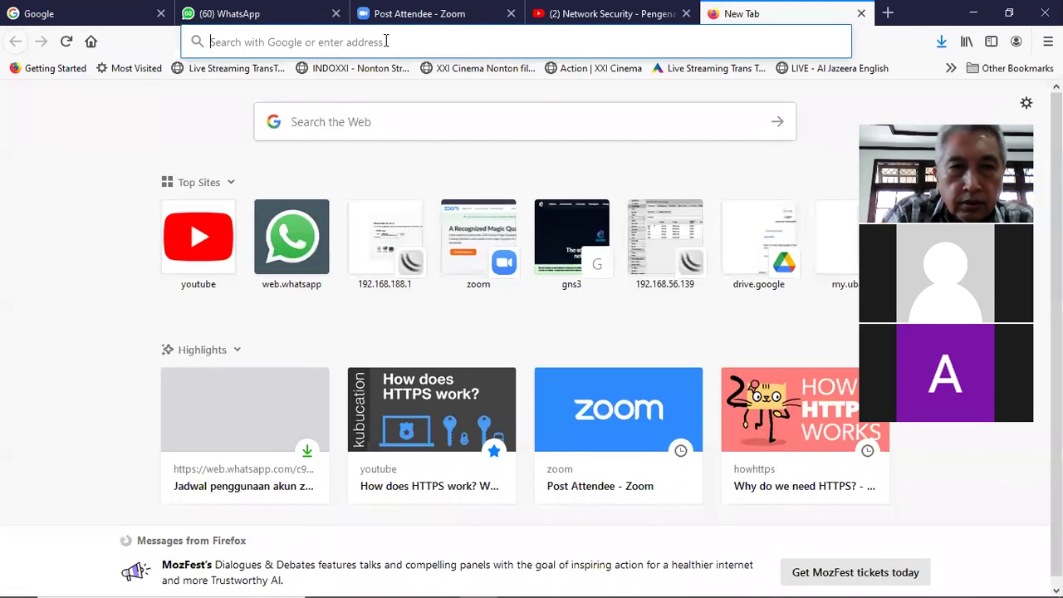
{"action": "left_click", "coordinate": [386, 41]}
{"action": "type", "text": "192"}
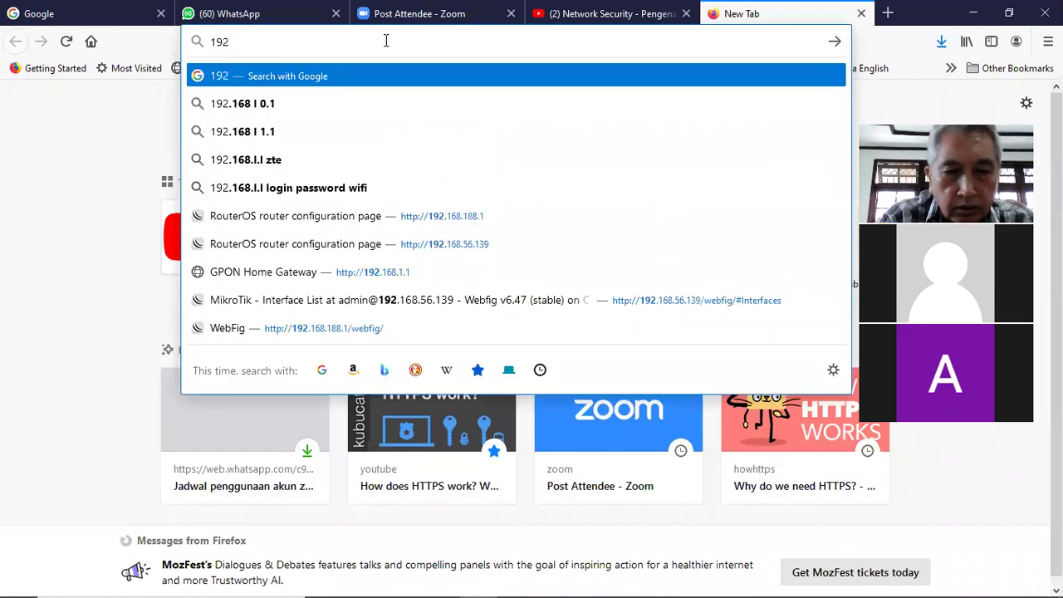
{"action": "type", "text": ".168.5"}
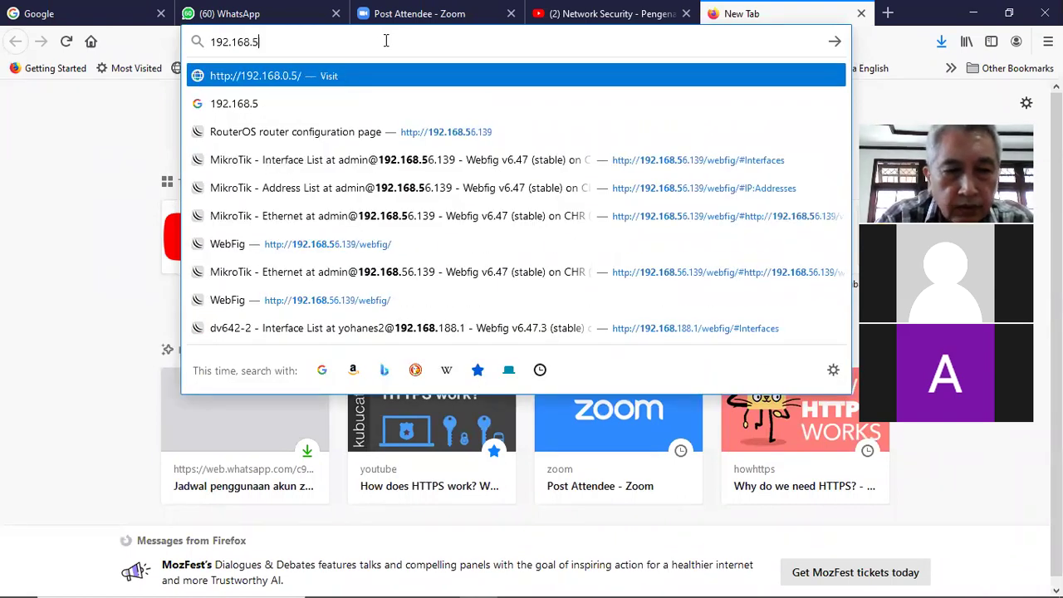
{"action": "type", "text": "6.139"}
{"action": "key", "text": "Return"}
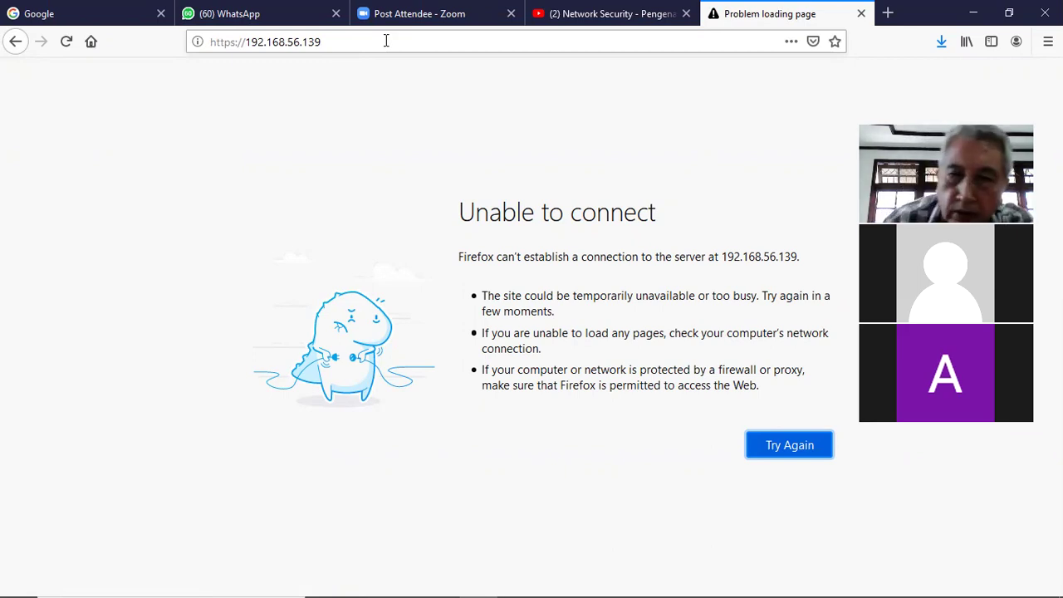
Step: Open Command Prompt and run telnet 192.168.56.139, which fails on port 23
{"action": "mouse_move", "coordinate": [38, 586]}
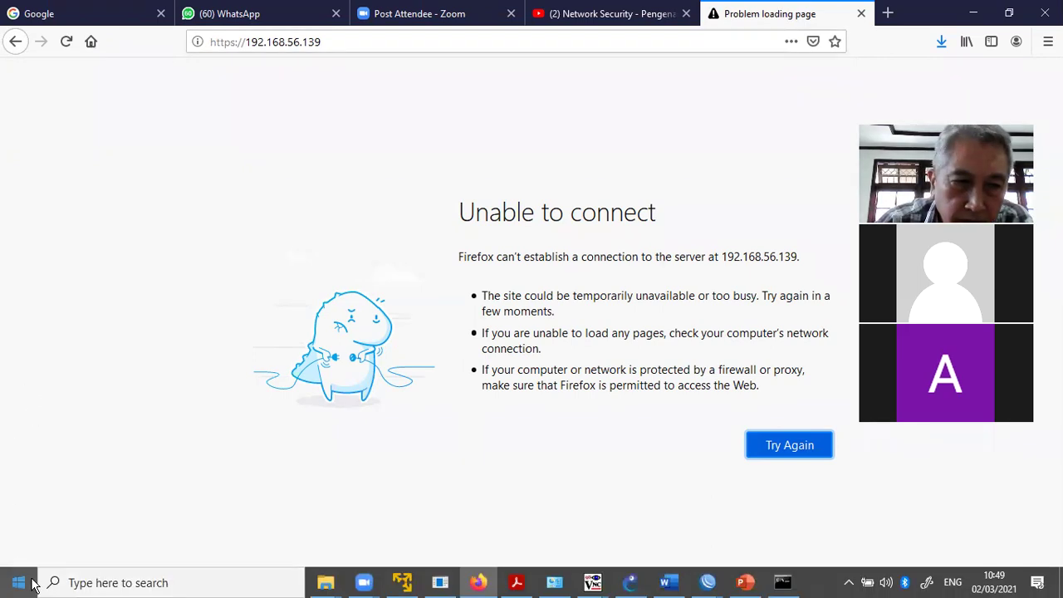
{"action": "key", "text": "super"}
{"action": "left_click", "coordinate": [641, 239]}
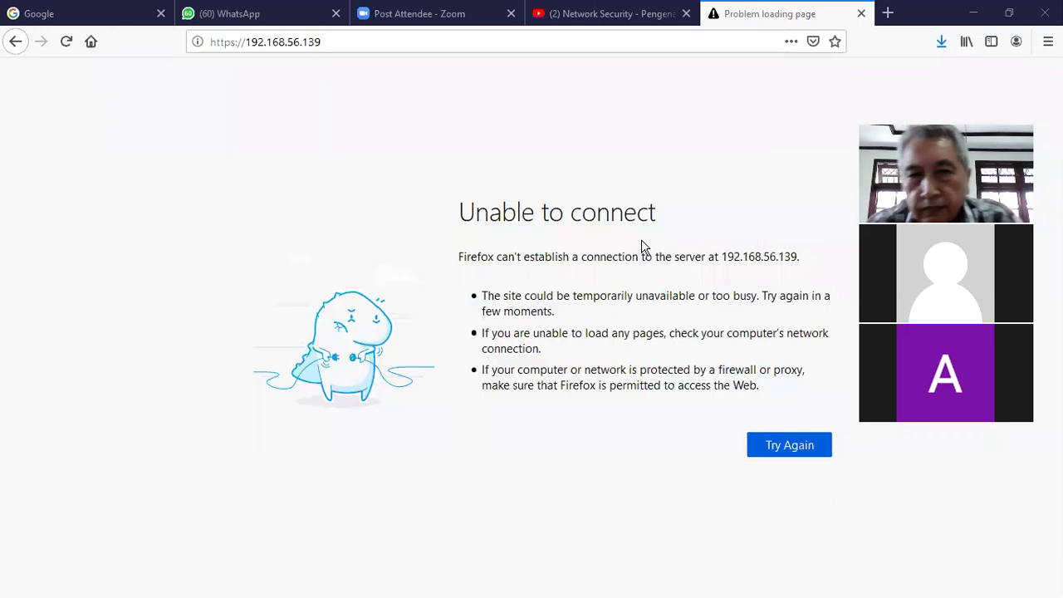
{"action": "type", "text": "telbe"}
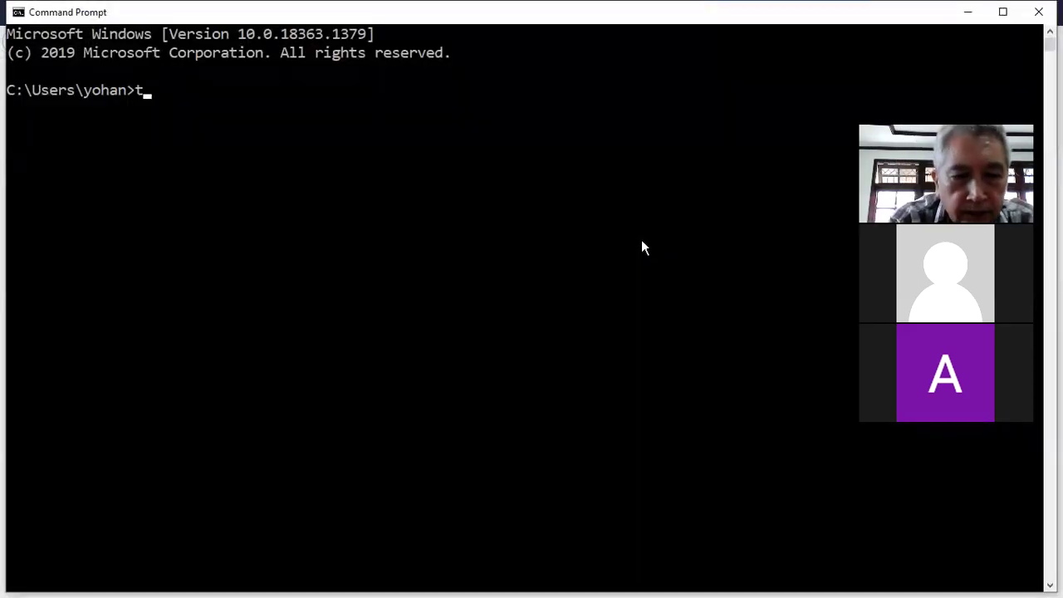
{"action": "key", "text": "BackSpace"}
{"action": "key", "text": "BackSpace"}
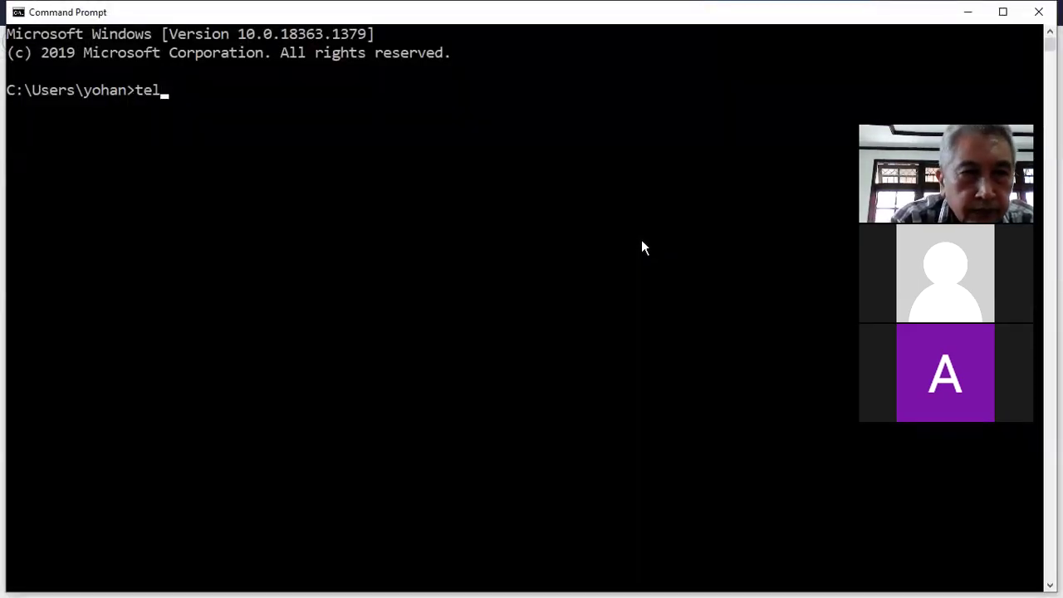
{"action": "type", "text": "net 192.168.56.139"}
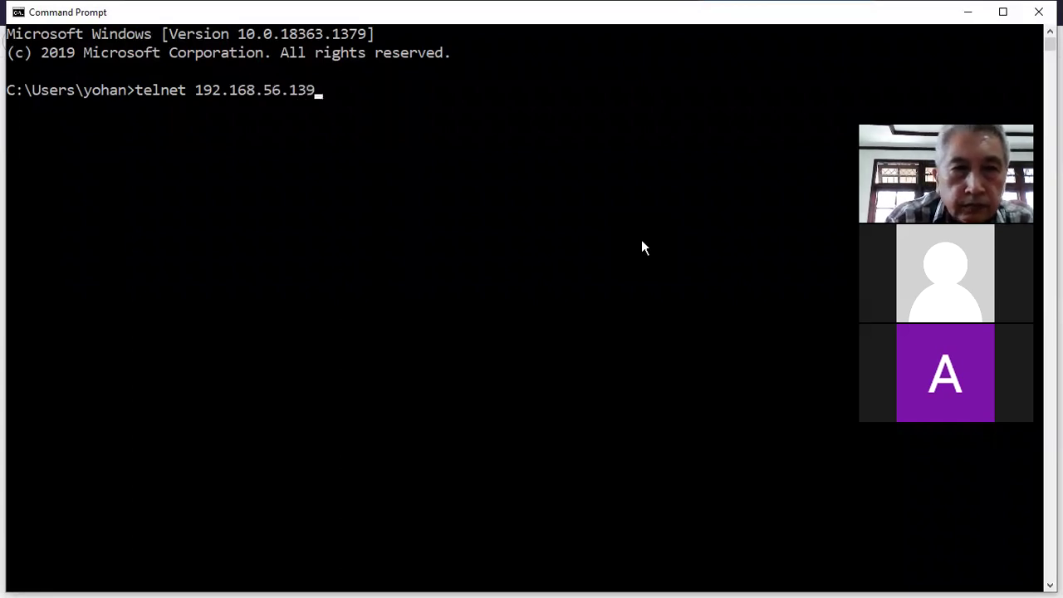
{"action": "key", "text": "Return"}
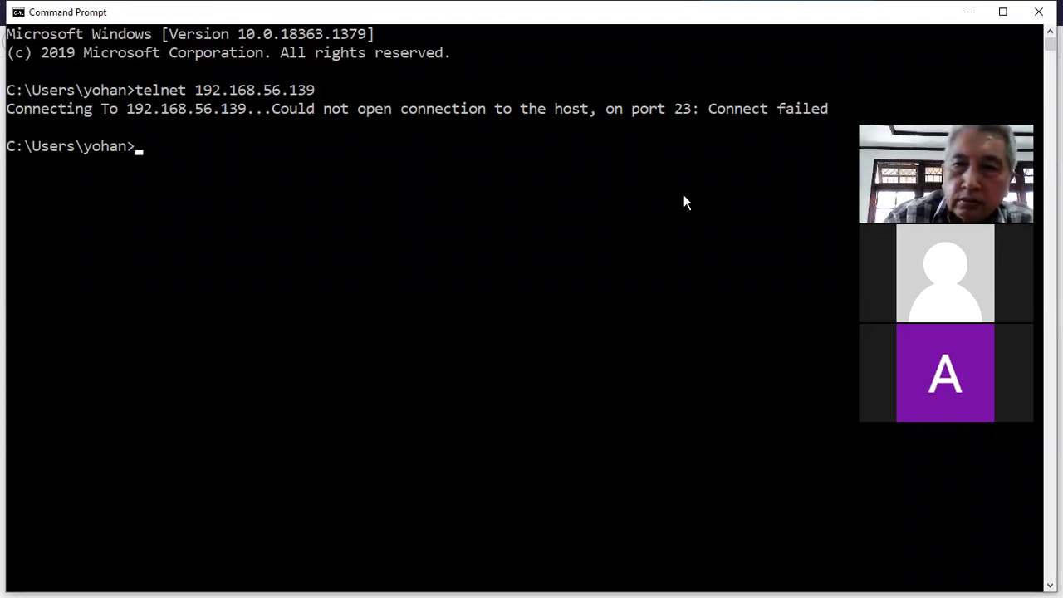
{"action": "type", "text": "f"}
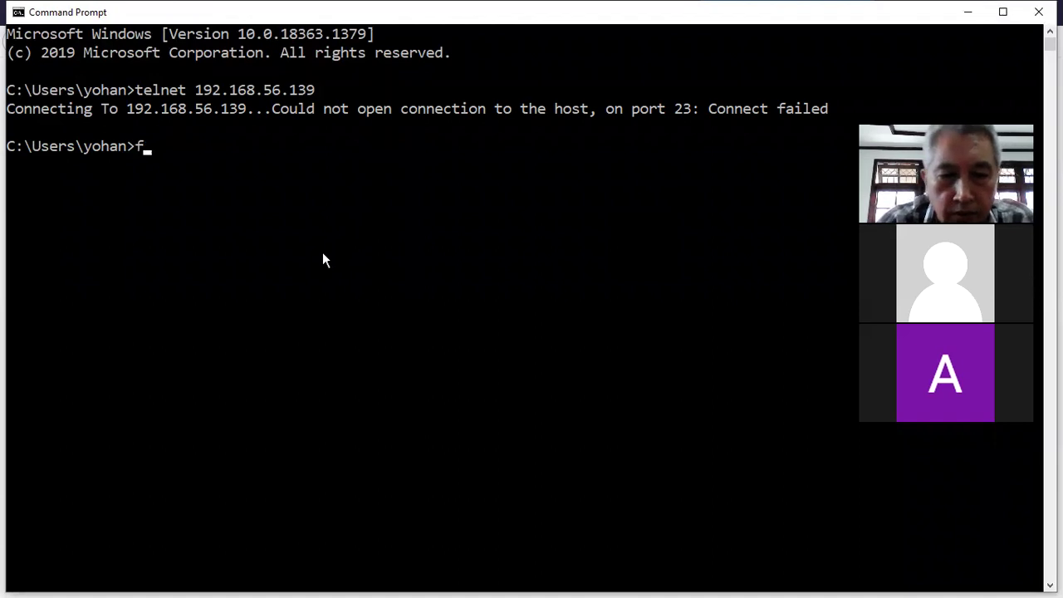
{"action": "type", "text": "t["}
{"action": "key", "text": "BackSpace"}
{"action": "type", "text": "p"}
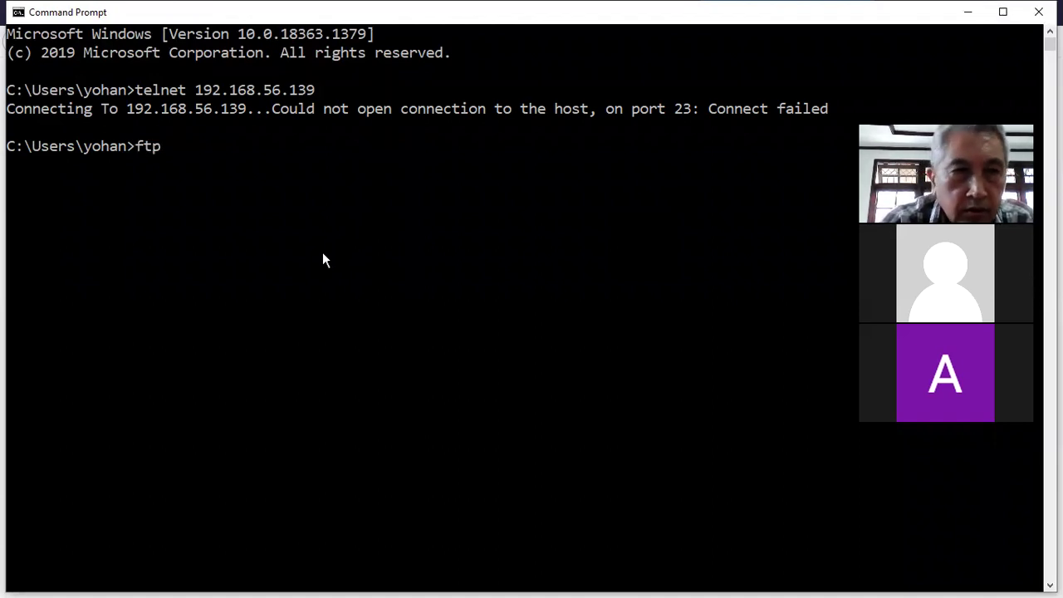
{"action": "type", "text": " 1"}
{"action": "key", "text": "BackSpace"}
Step: Try an ftp login as admin to 192.168.56.139, which fails with Unknown host, then quit ftp and minimize Command Prompt
{"action": "type", "text": "admin@192.168.56.139"}
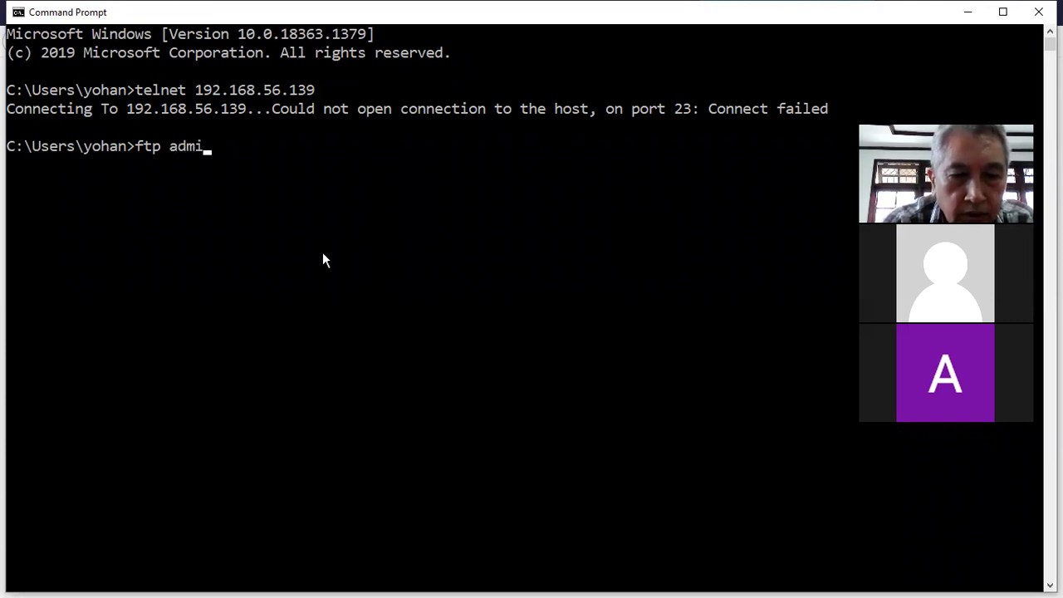
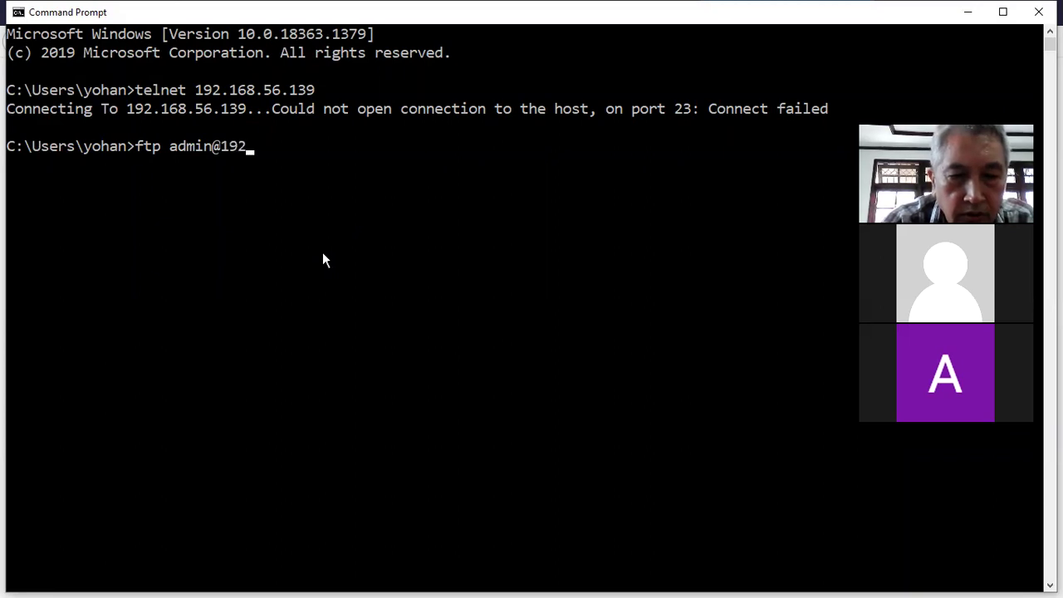
Step: Try an ftp login as admin to 192.168.56.139, which fails with Unknown host, then quit ftp and minimize Command Prompt
{"action": "type", "text": "68.5"}
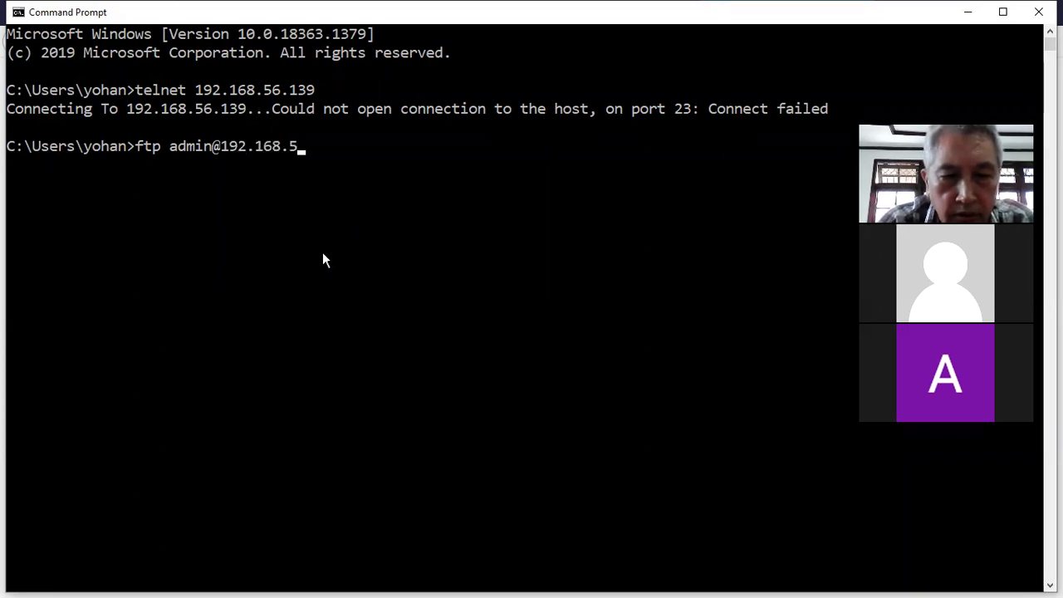
{"action": "type", "text": "6.1"}
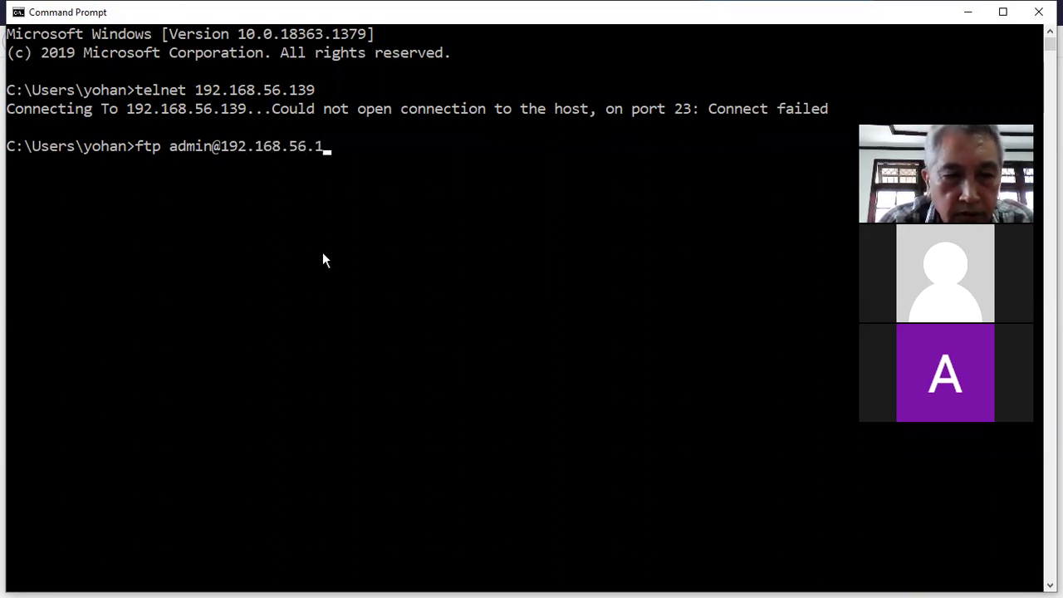
{"action": "type", "text": "39"}
{"action": "key", "text": "Return"}
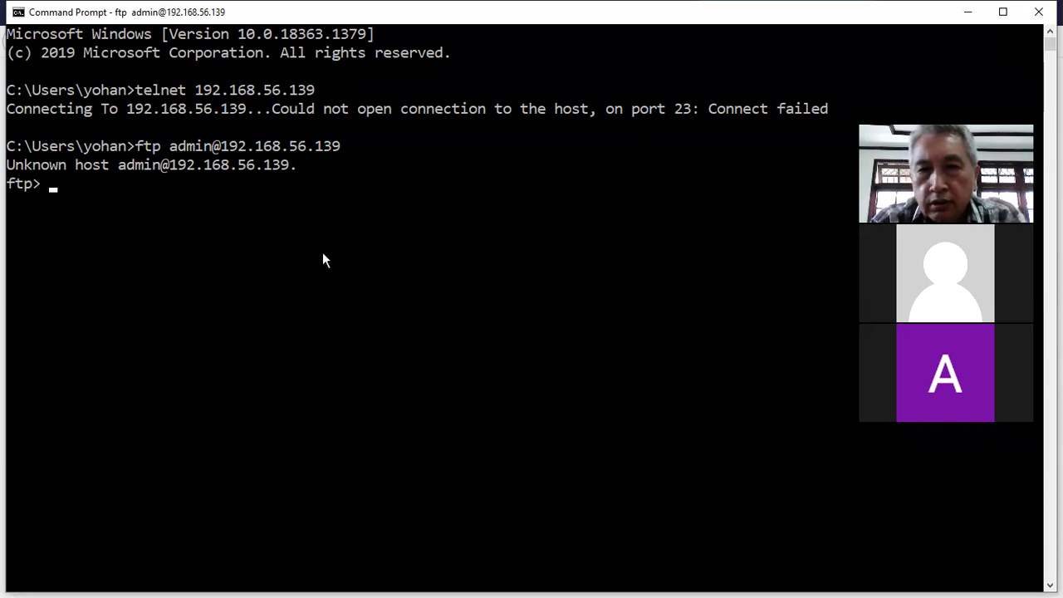
{"action": "type", "text": "quit"}
{"action": "key", "text": "Return"}
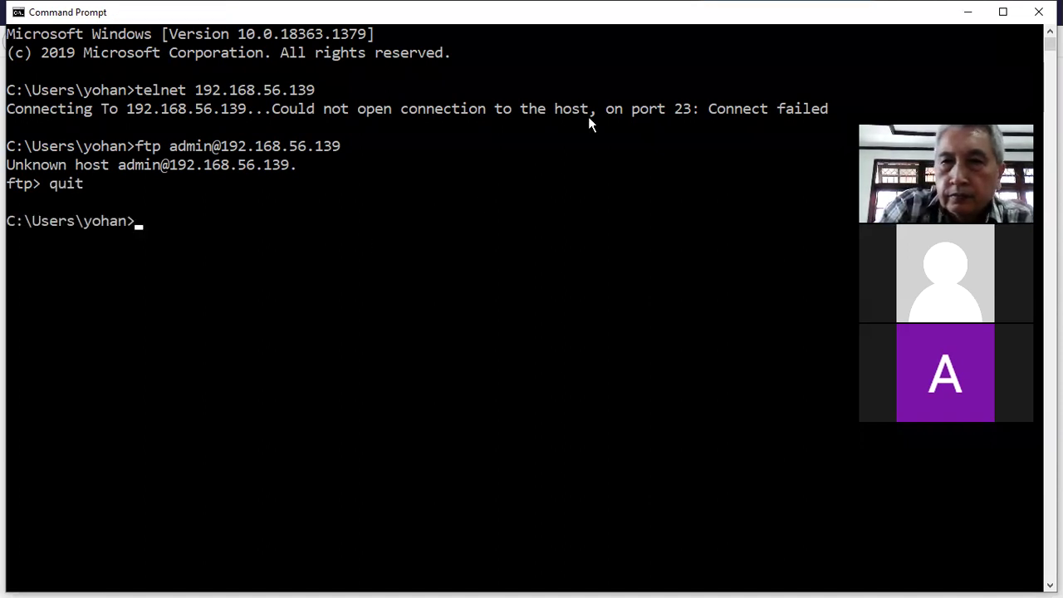
{"action": "left_click", "coordinate": [968, 13]}
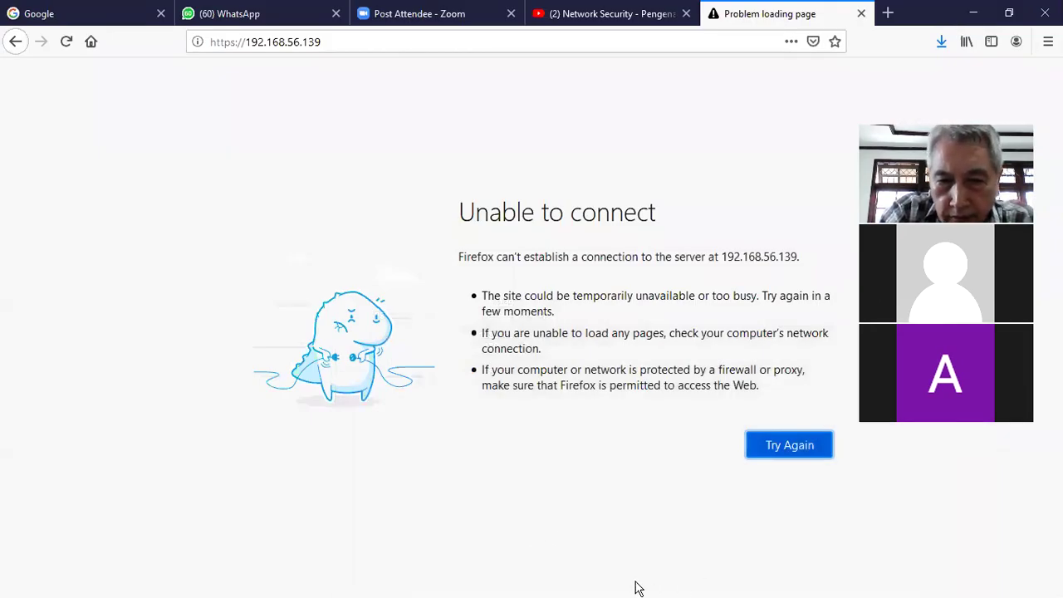
Step: Minimize Firefox's Unable to connect page for 192.168.56.139 to reveal WinBox's IP Service List
{"action": "left_click", "coordinate": [973, 13]}
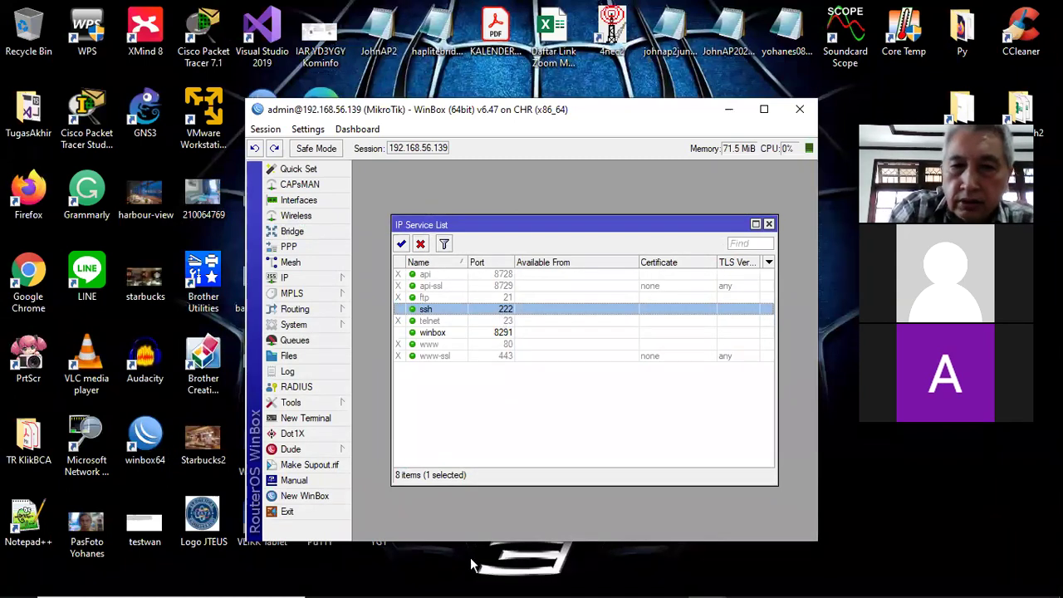
Step: Launch PuTTY and open an SSH connection to 192.168.56.139 on default port 22
{"action": "mouse_move", "coordinate": [473, 595]}
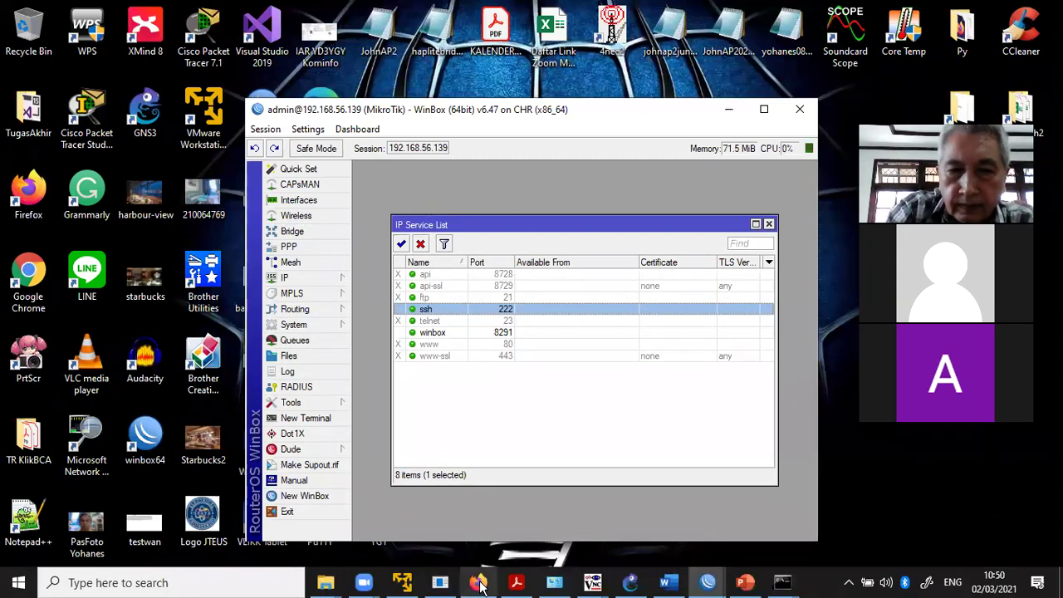
{"action": "left_click", "coordinate": [25, 586]}
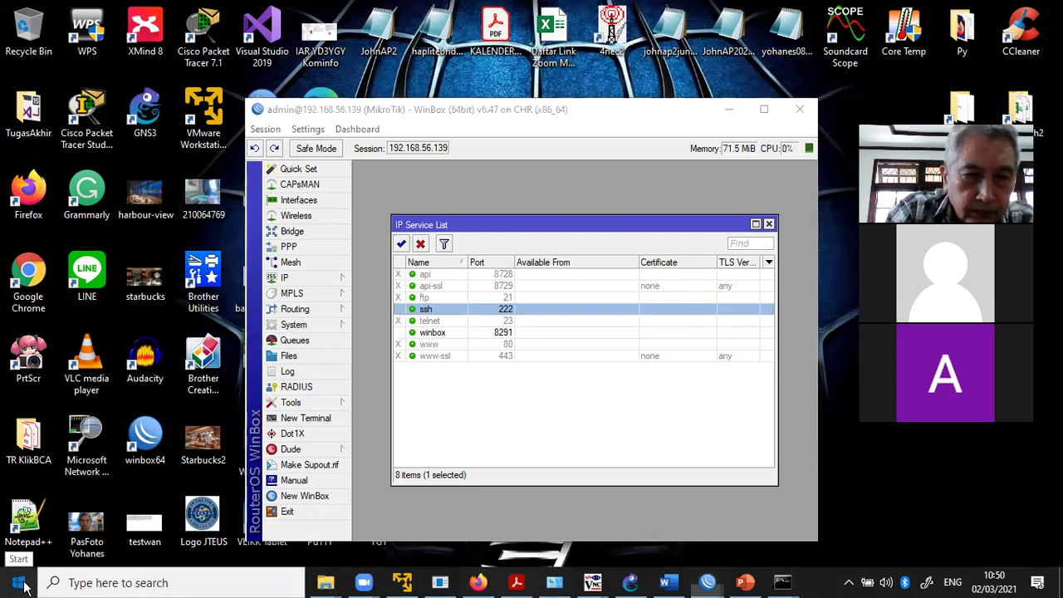
{"action": "left_click", "coordinate": [25, 586]}
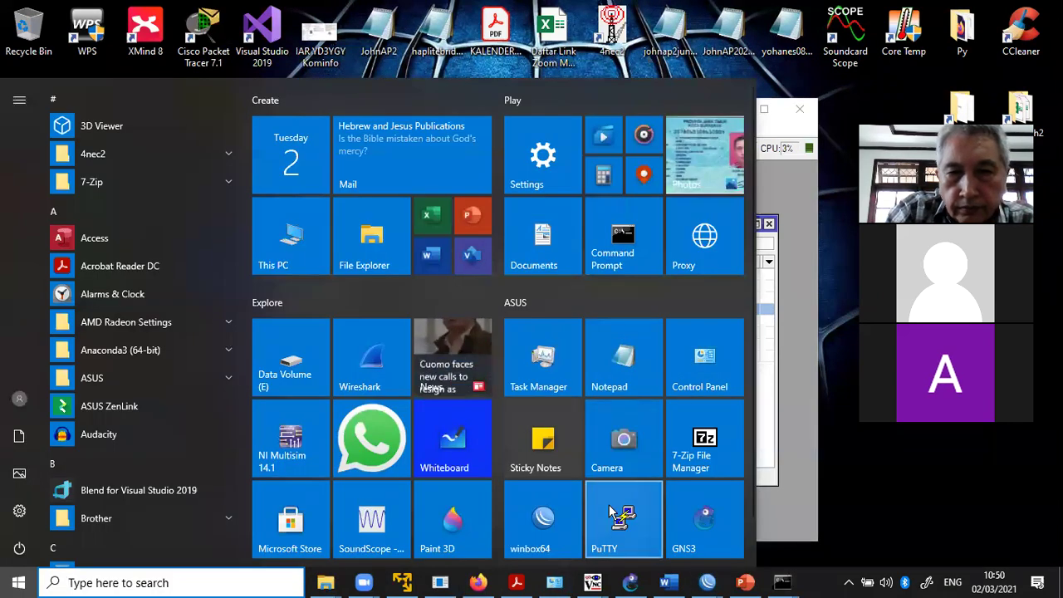
{"action": "left_click", "coordinate": [610, 512]}
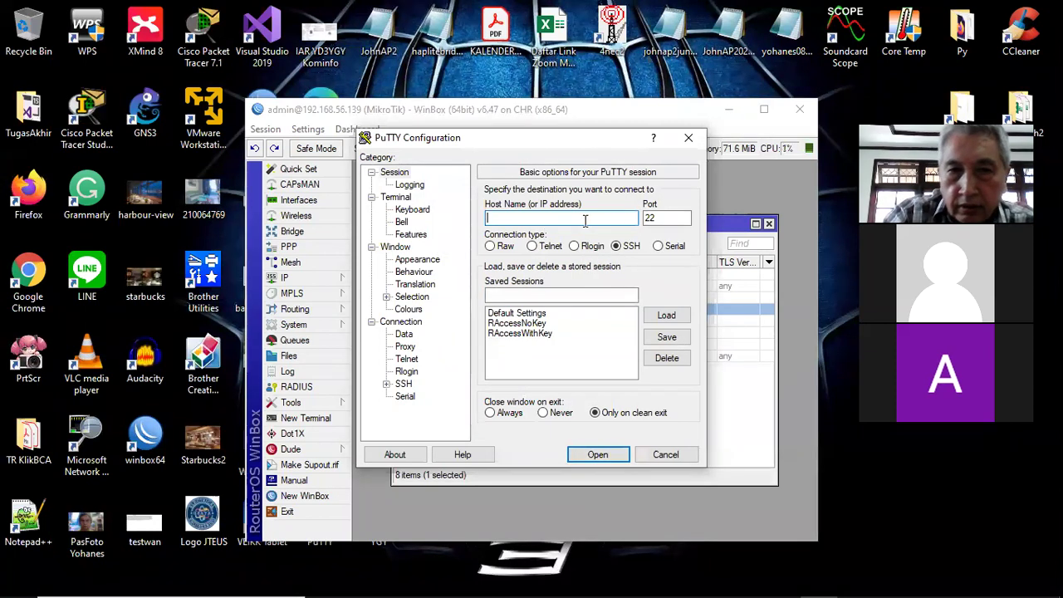
{"action": "type", "text": "192.168.56."}
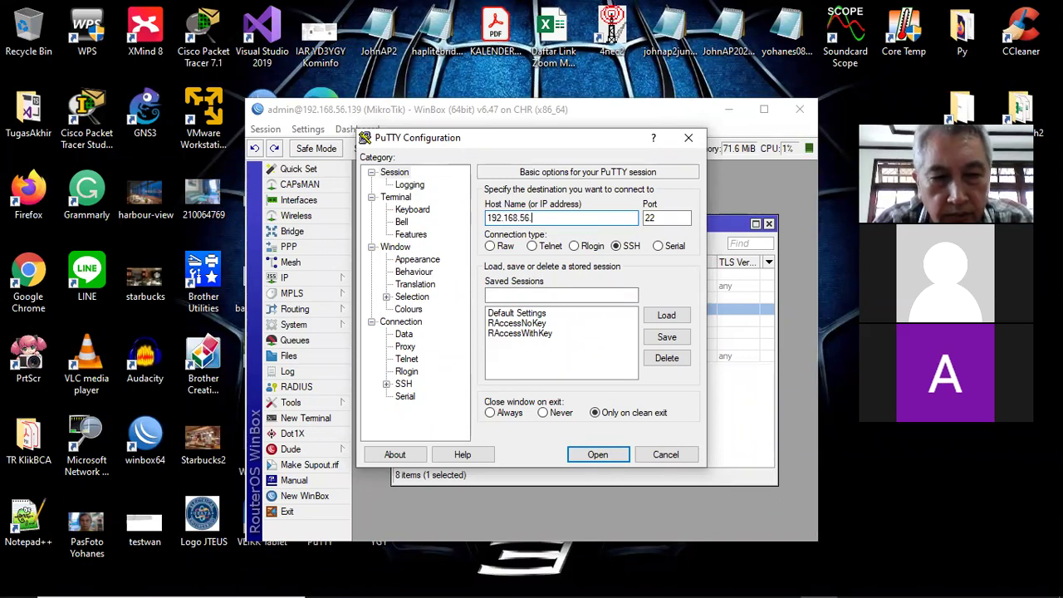
{"action": "type", "text": "139"}
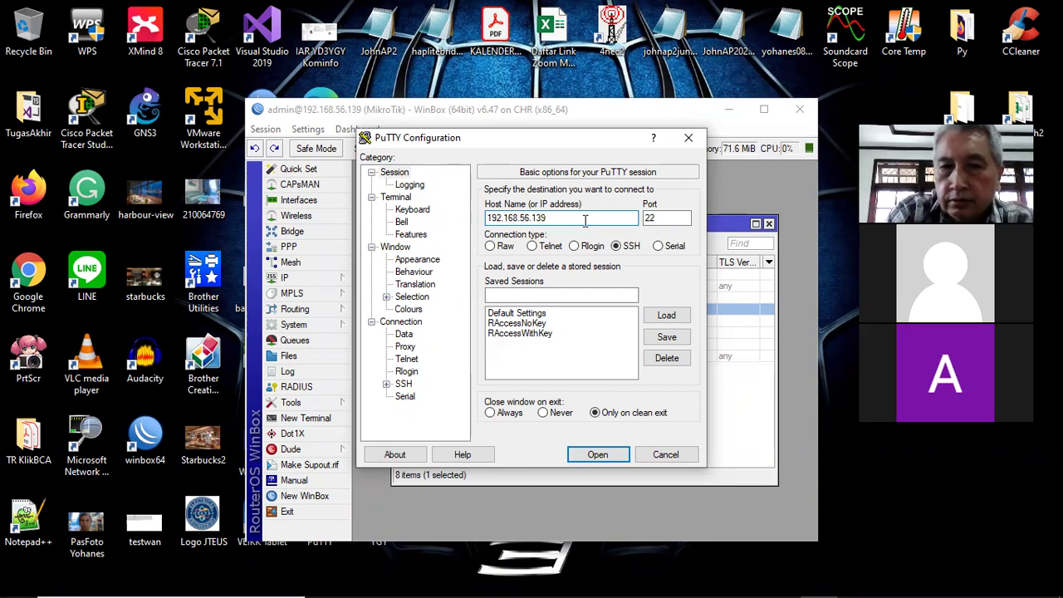
{"action": "left_click", "coordinate": [601, 455]}
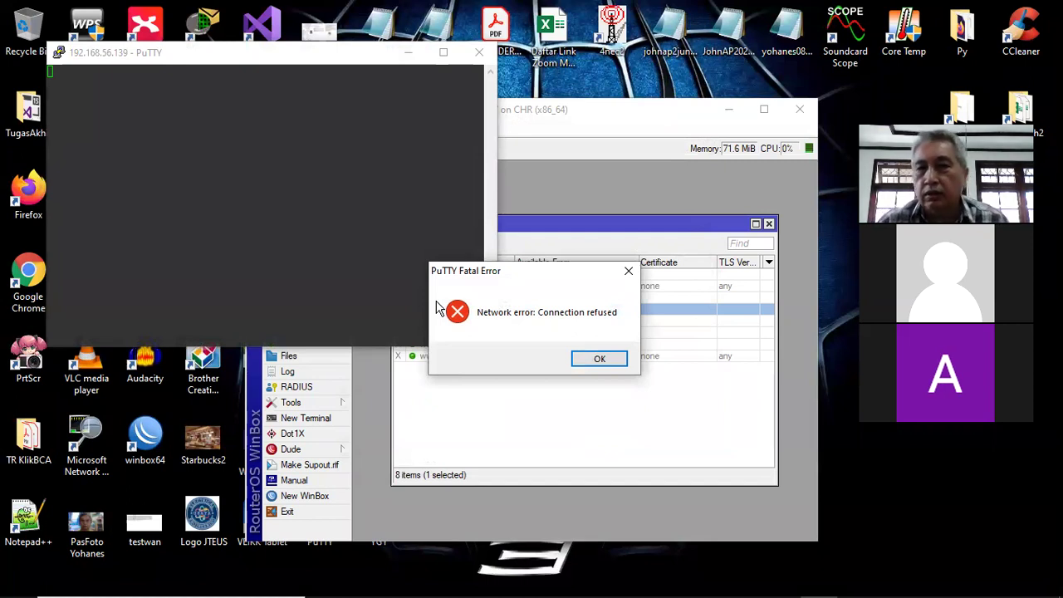
Step: Dismiss the Connection refused error and close the failed PuTTY session window
{"action": "left_click", "coordinate": [599, 360]}
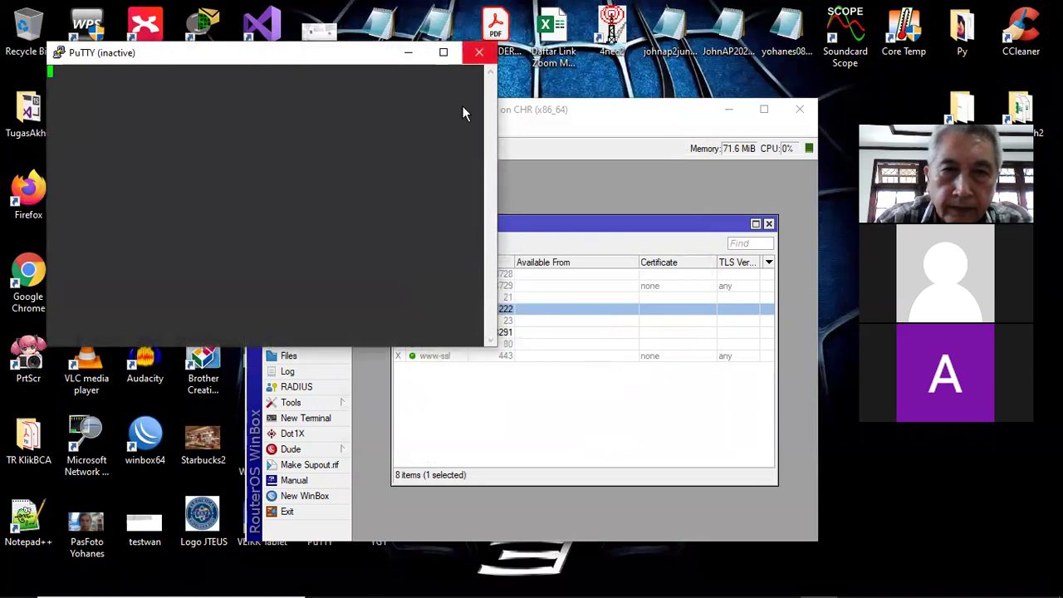
{"action": "left_click", "coordinate": [479, 52]}
{"action": "mouse_move", "coordinate": [20, 592]}
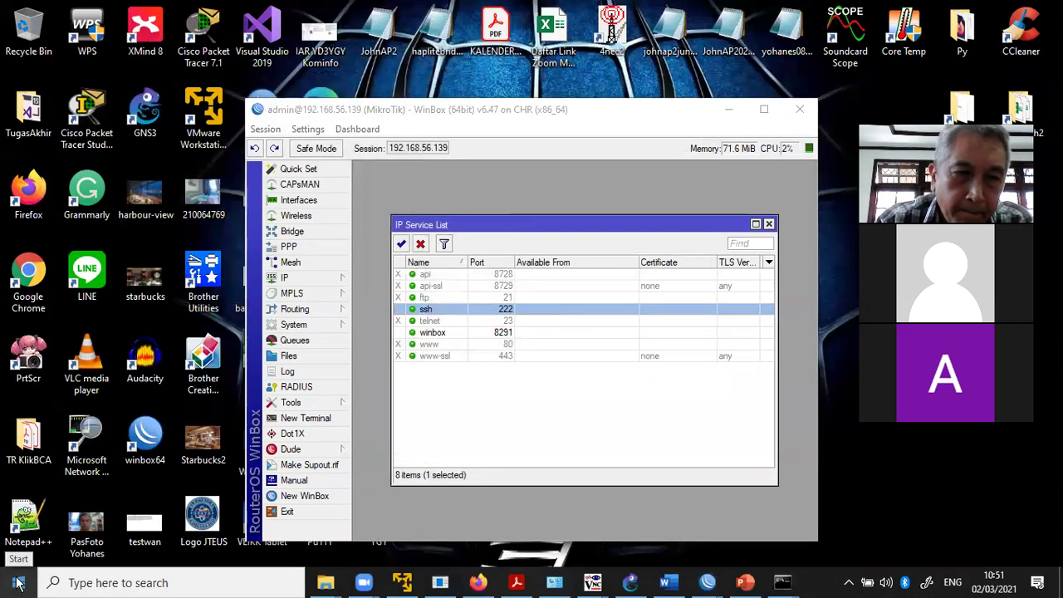
Step: Start a new PuTTY SSH connection to 192.168.56.139 with the port changed to 222
{"action": "key", "text": "super"}
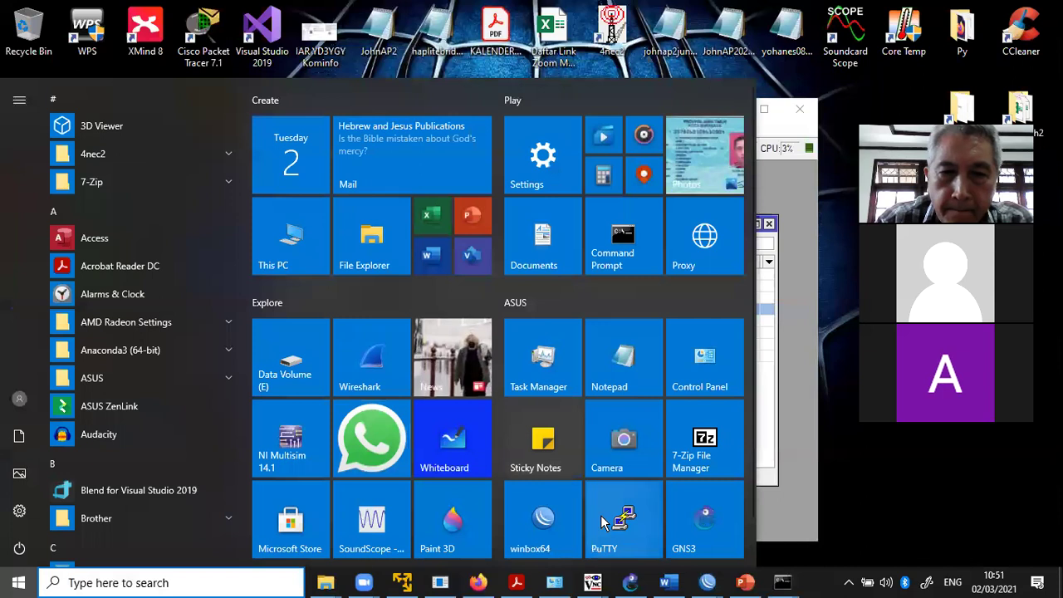
{"action": "left_click", "coordinate": [601, 515]}
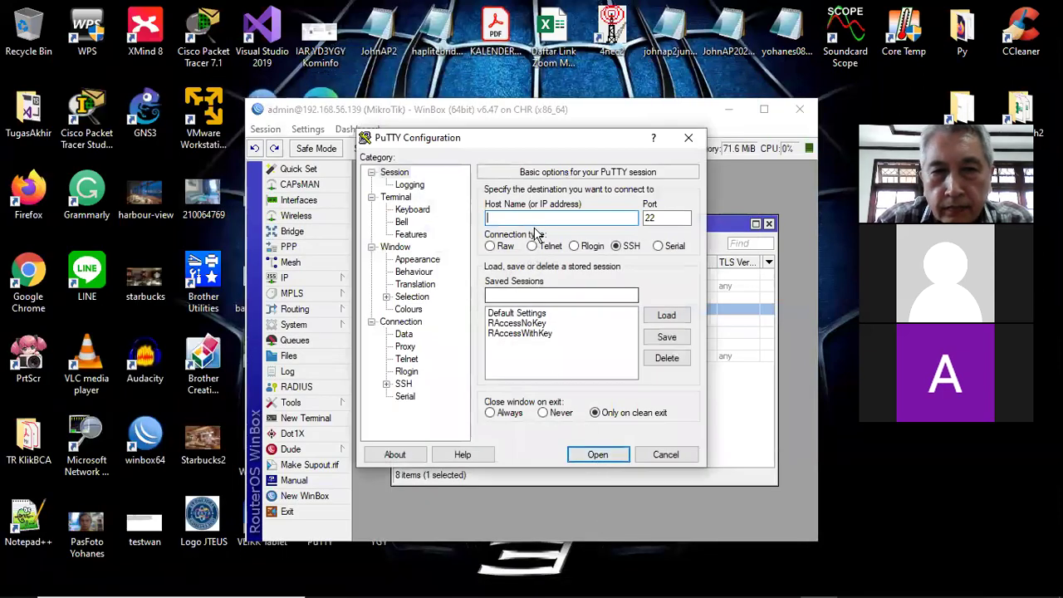
{"action": "type", "text": "192"}
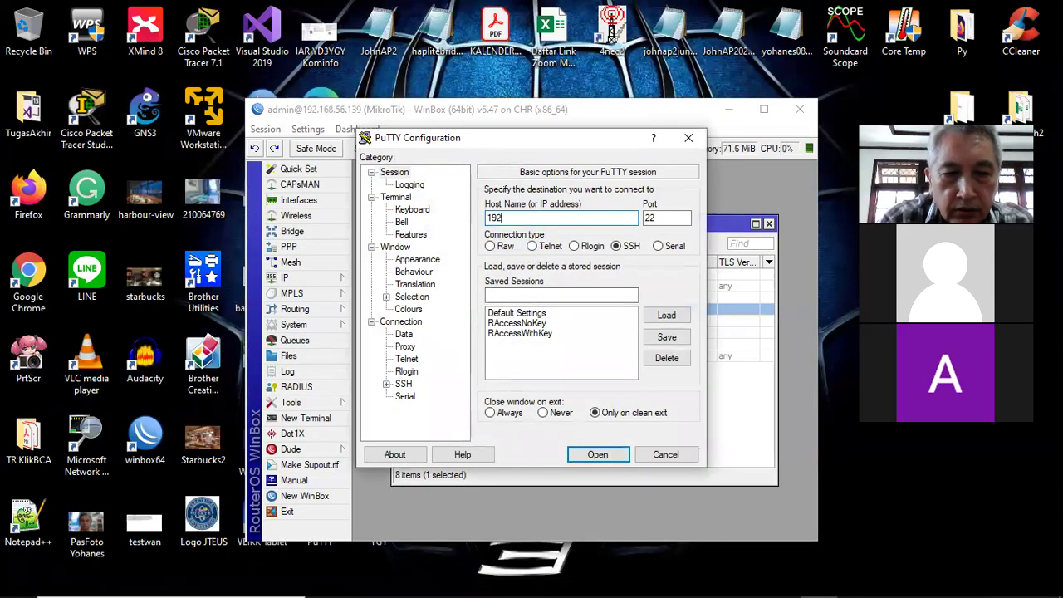
{"action": "type", "text": ".168.56"}
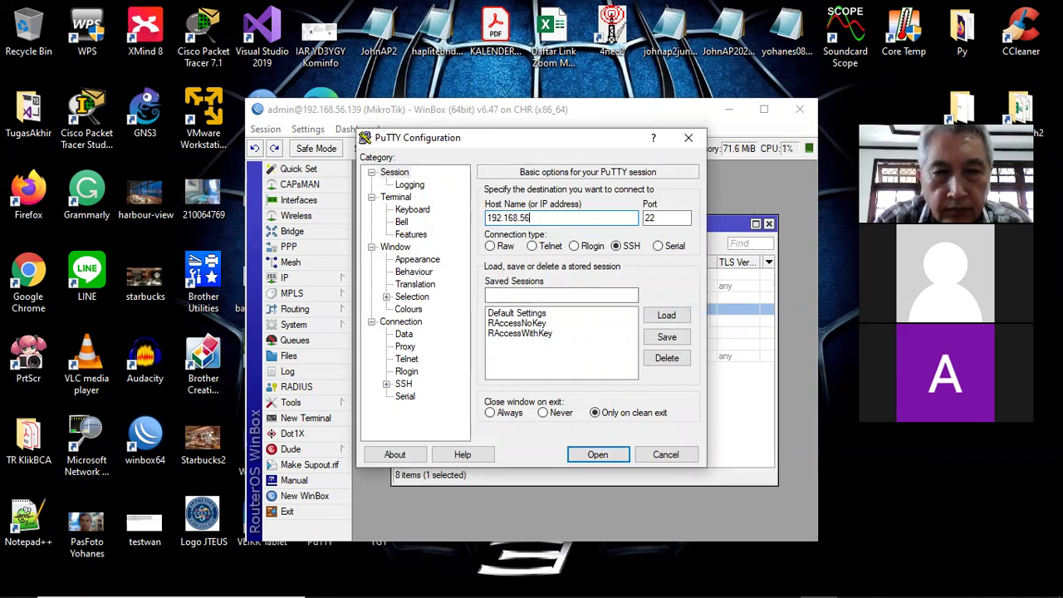
{"action": "type", "text": ".139"}
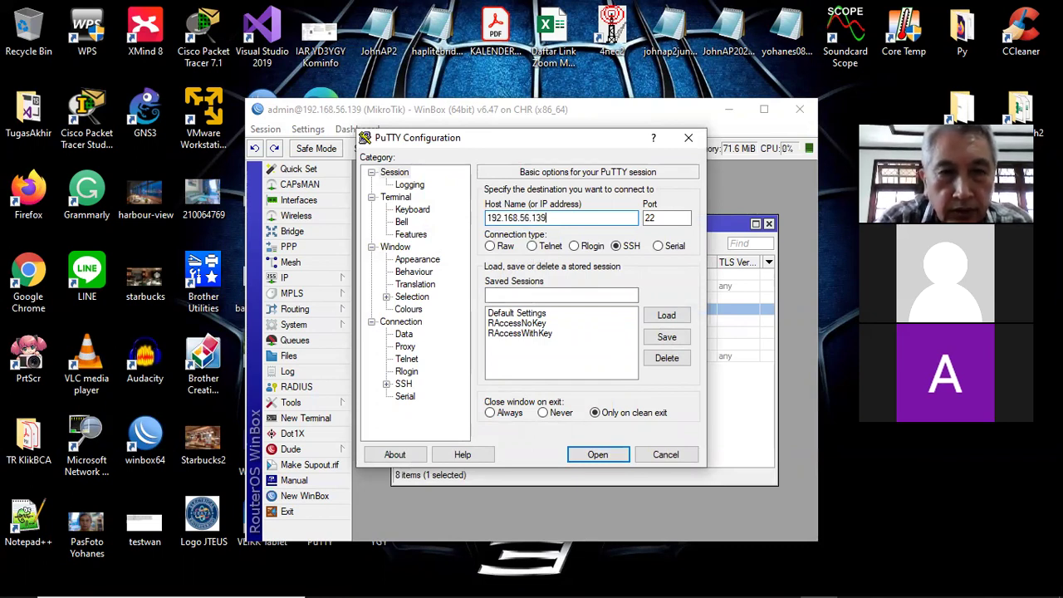
{"action": "double_click", "coordinate": [654, 218]}
{"action": "type", "text": "222"}
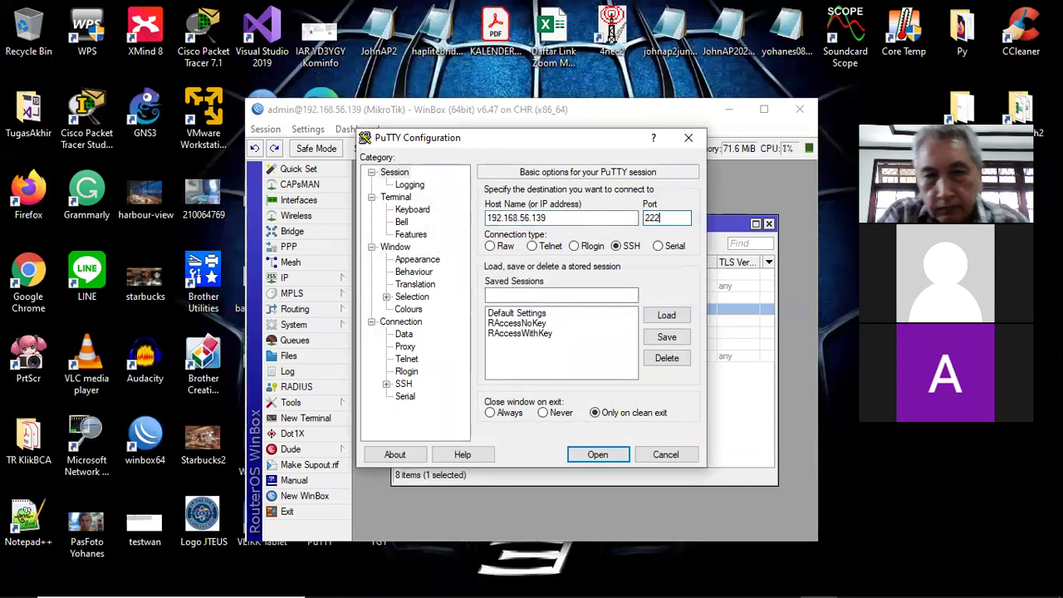
{"action": "left_click", "coordinate": [598, 455]}
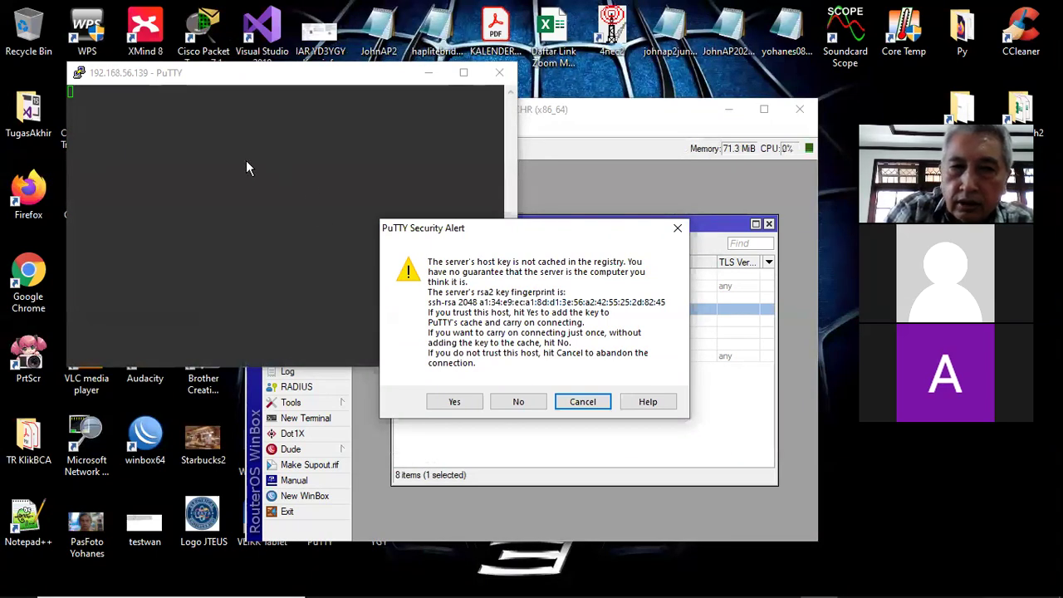
Step: Connect without caching the host key, log in as admin to RouterOS, then quit the session
{"action": "left_click", "coordinate": [519, 404]}
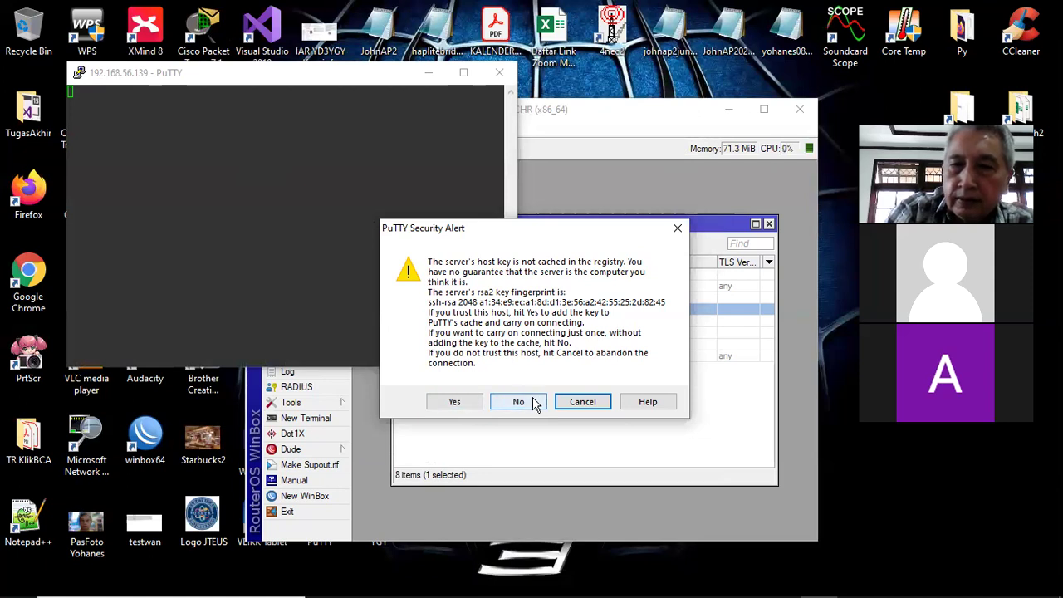
{"action": "left_click", "coordinate": [535, 403]}
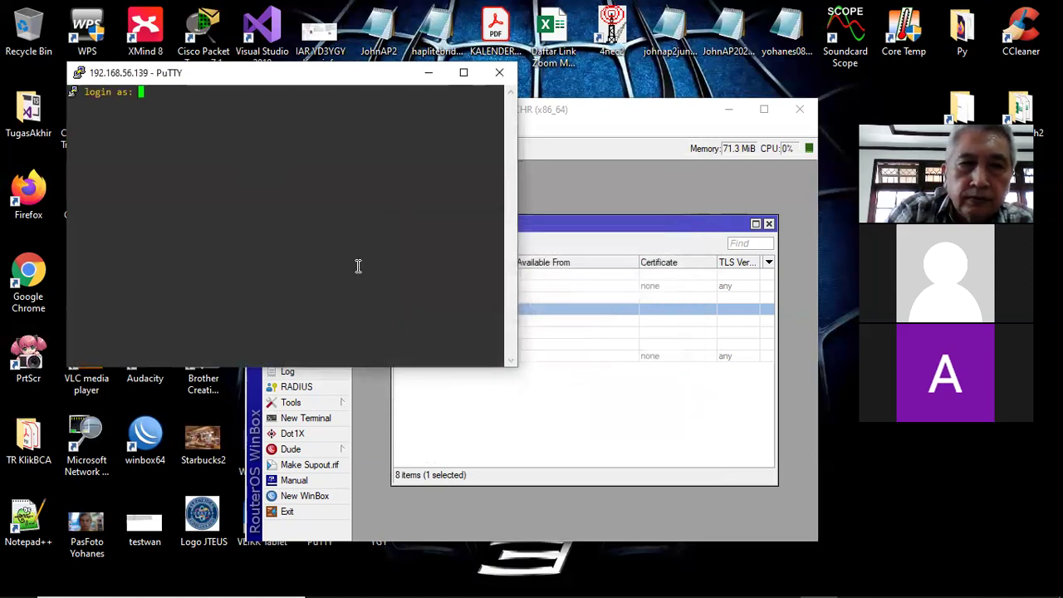
{"action": "type", "text": "admin"}
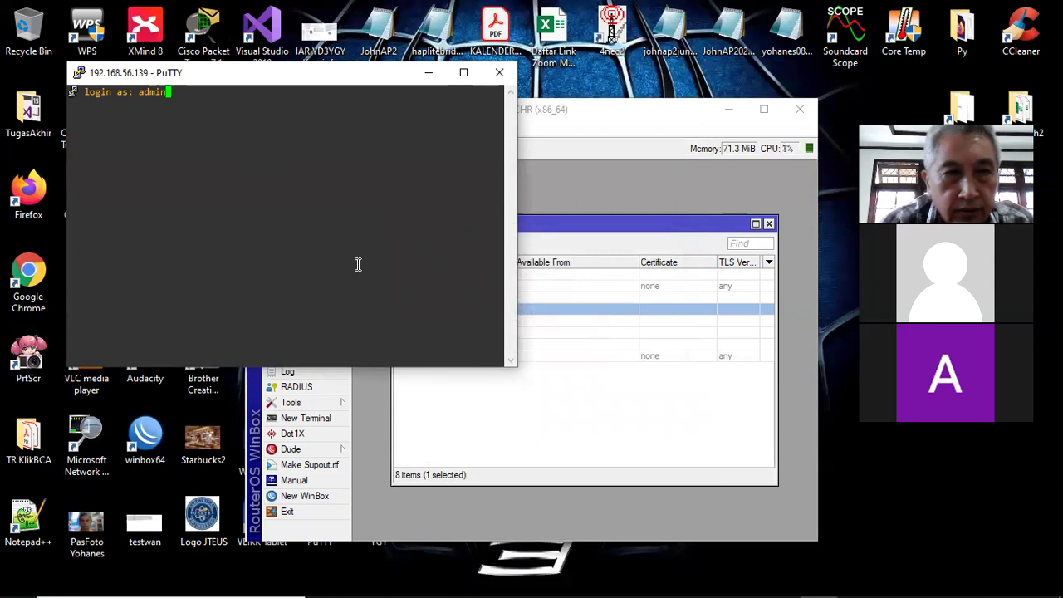
{"action": "key", "text": "Return"}
{"action": "key", "text": "Return"}
{"action": "key", "text": "Return"}
{"action": "key", "text": "Return"}
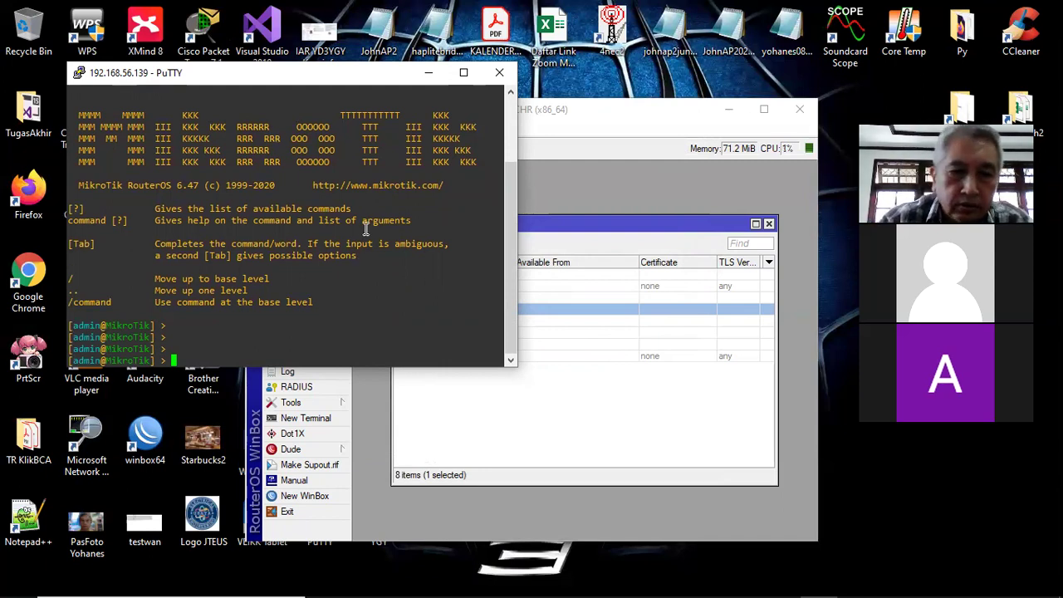
{"action": "type", "text": "quit"}
{"action": "key", "text": "Return"}
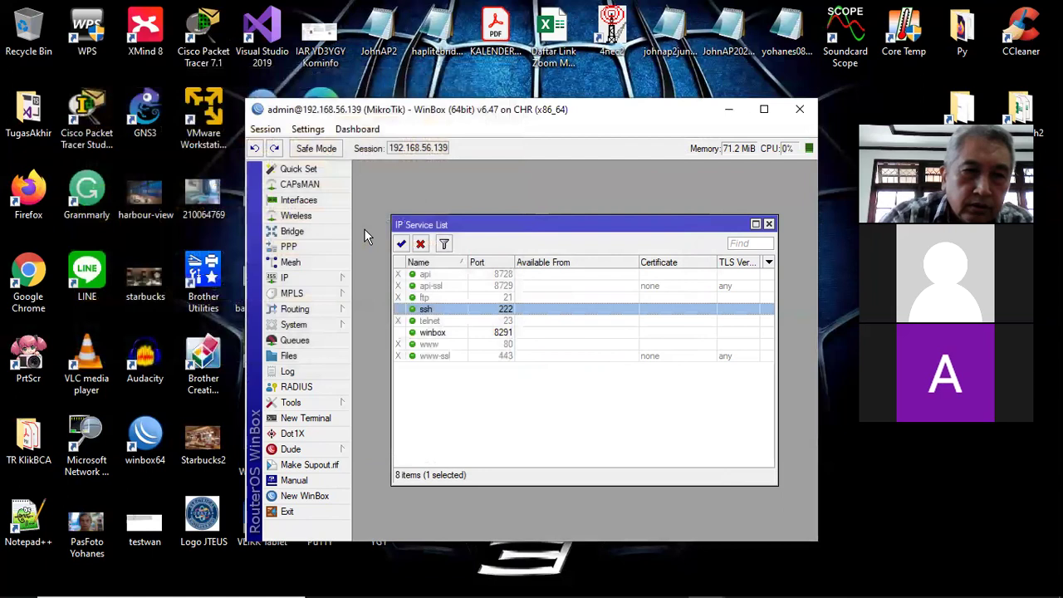
Step: Bring the PowerPoint slideshow back to the front from the taskbar
{"action": "mouse_move", "coordinate": [597, 591]}
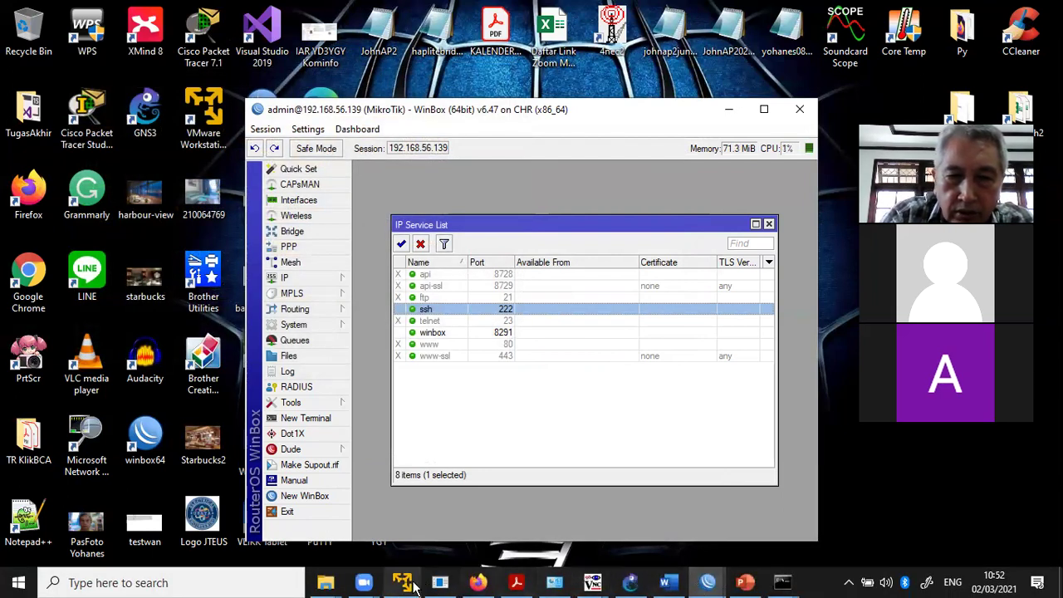
{"action": "left_click", "coordinate": [742, 584]}
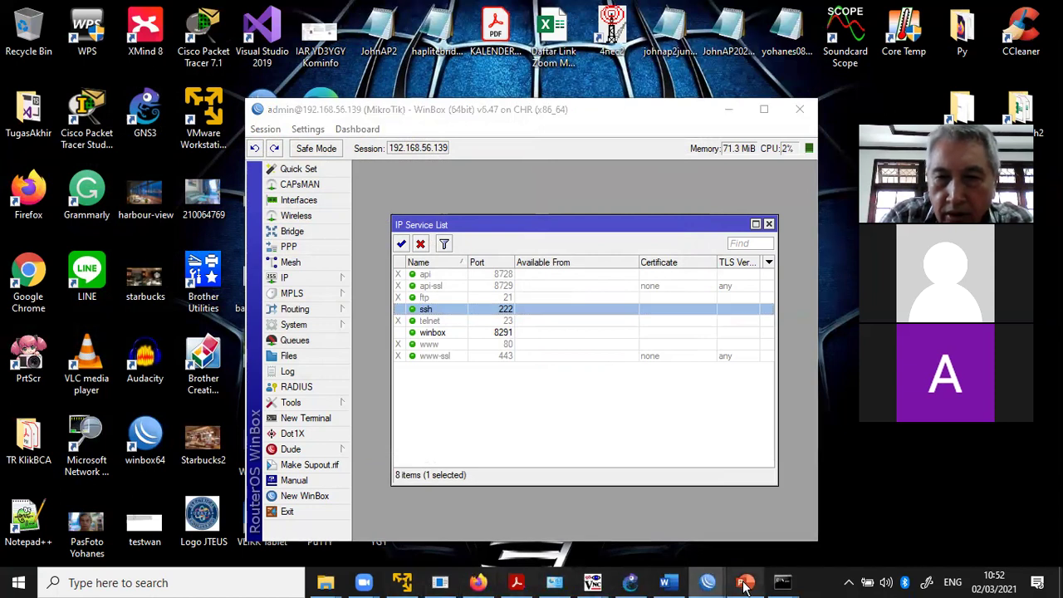
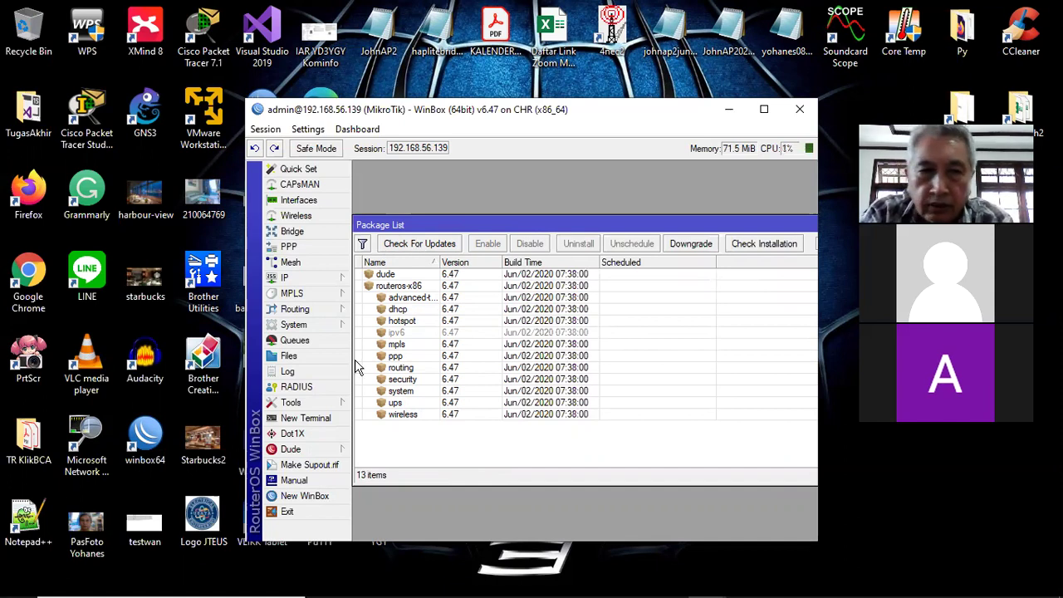
Step: Bring the GNS3 topology with Cloud1 linked to MikroTikCHR6.47-1 to the front
{"action": "mouse_move", "coordinate": [461, 591]}
{"action": "left_click", "coordinate": [630, 583]}
{"action": "mouse_move", "coordinate": [314, 143]}
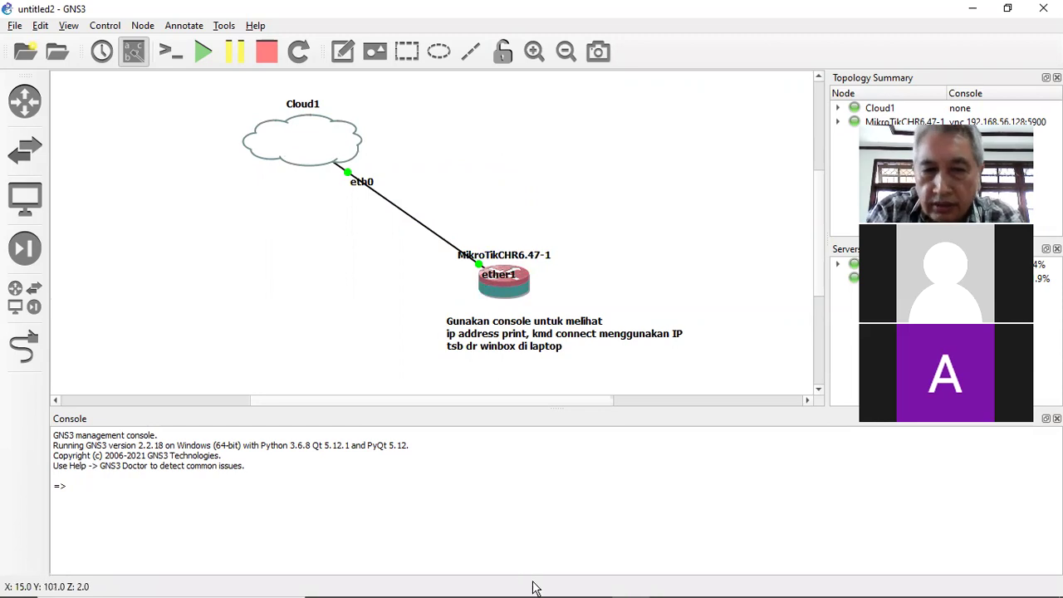
{"action": "mouse_move", "coordinate": [532, 592]}
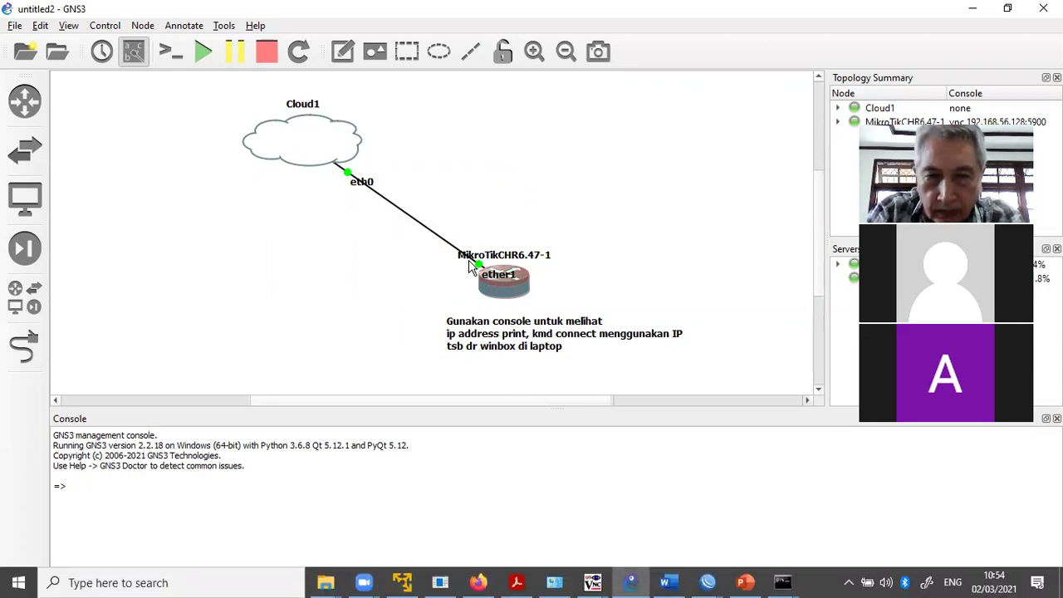
Step: In a new router terminal, ping 8.8.8.8 and stop it after it fails
{"action": "mouse_move", "coordinate": [721, 590]}
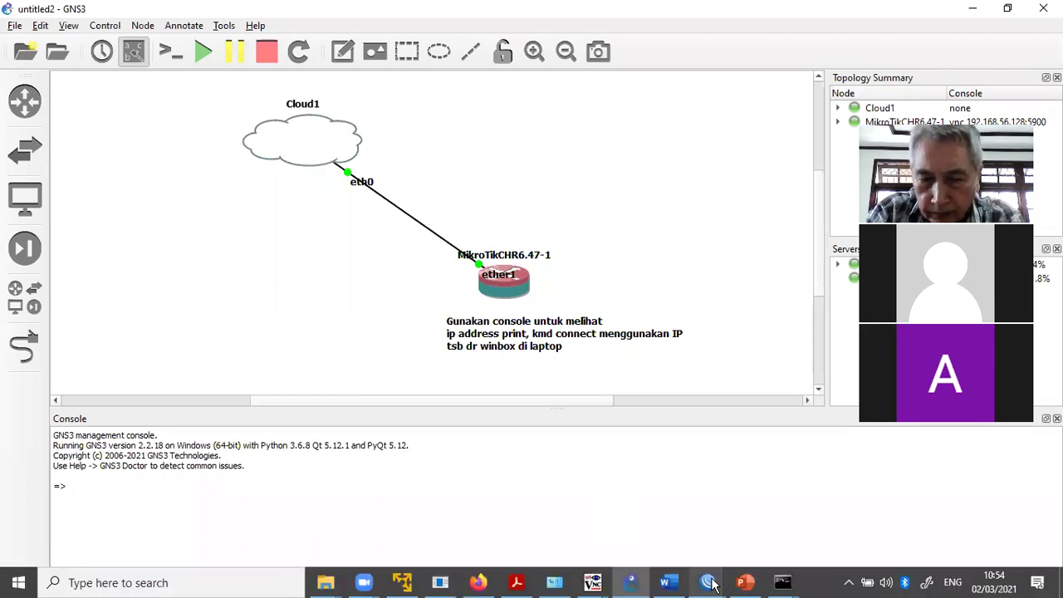
{"action": "left_click", "coordinate": [669, 547]}
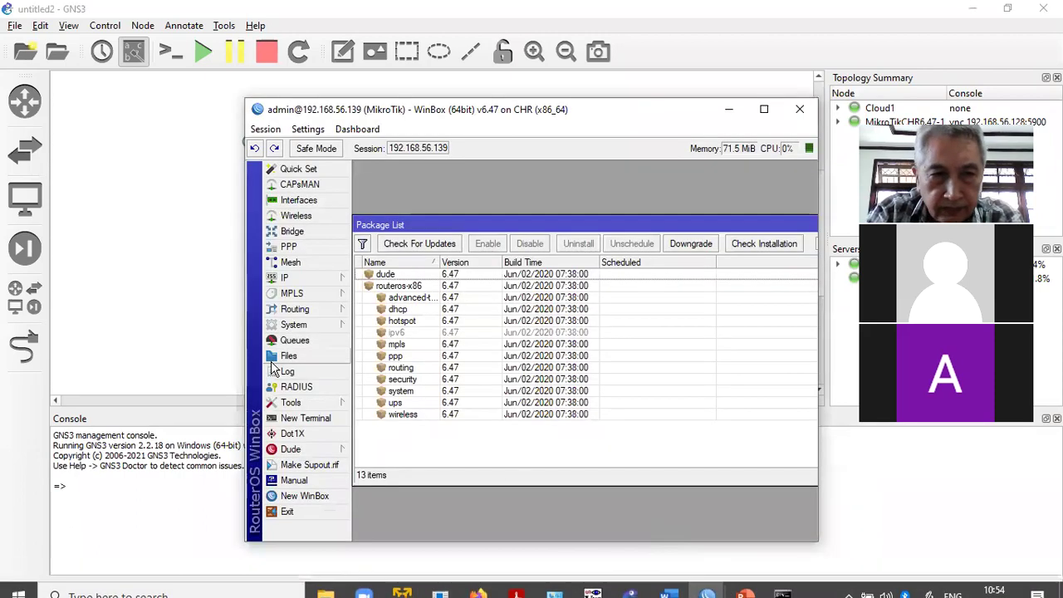
{"action": "left_click", "coordinate": [304, 419]}
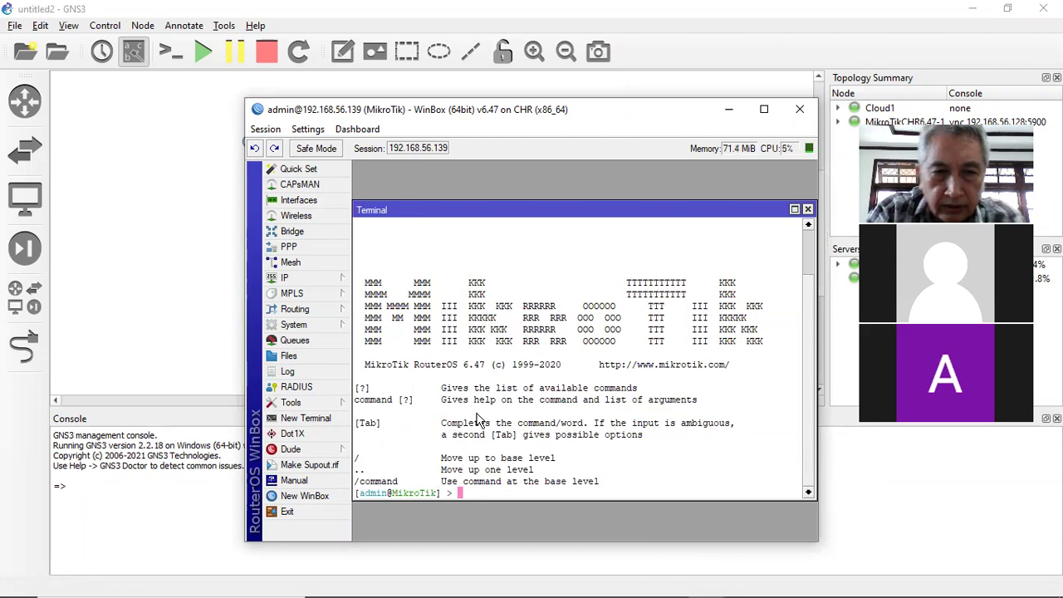
{"action": "type", "text": "ping 8.8.8.8"}
{"action": "key", "text": "Return"}
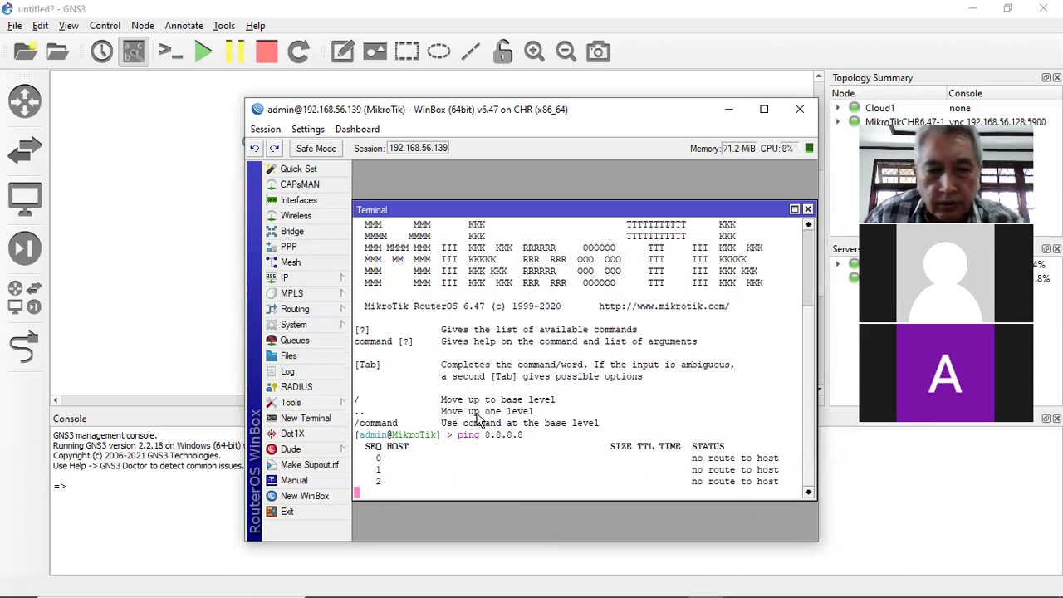
{"action": "key", "text": "ctrl+c"}
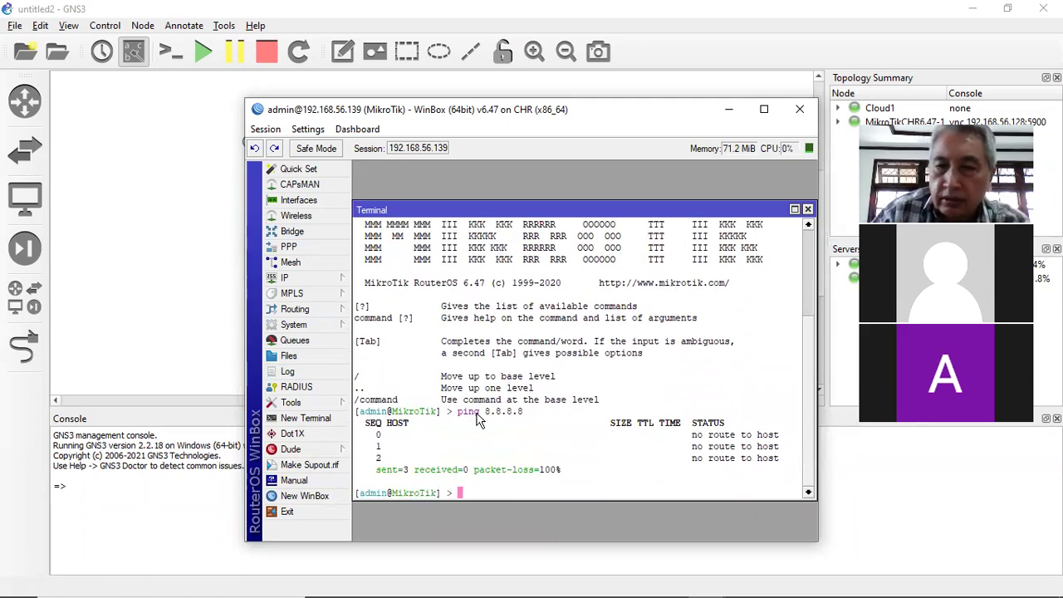
Step: Edit the recalled command and ping 192.168.56.1 instead
{"action": "key", "text": "Up"}
{"action": "key", "text": "BackSpace"}
{"action": "key", "text": "BackSpace"}
{"action": "key", "text": "BackSpace"}
{"action": "key", "text": "BackSpace"}
{"action": "key", "text": "BackSpace"}
{"action": "key", "text": "BackSpace"}
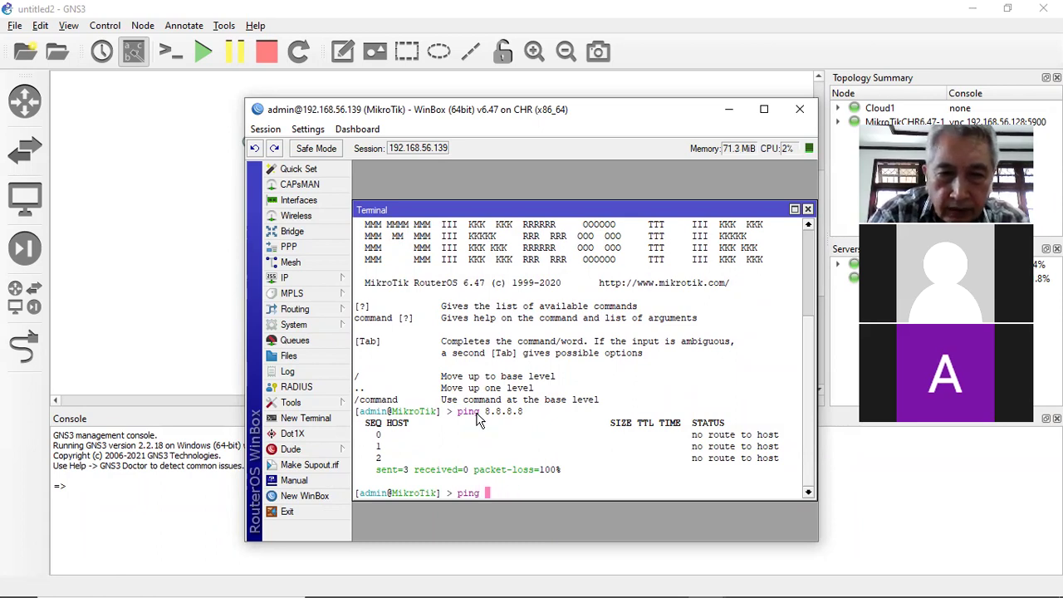
{"action": "type", "text": "192.168.56.1"}
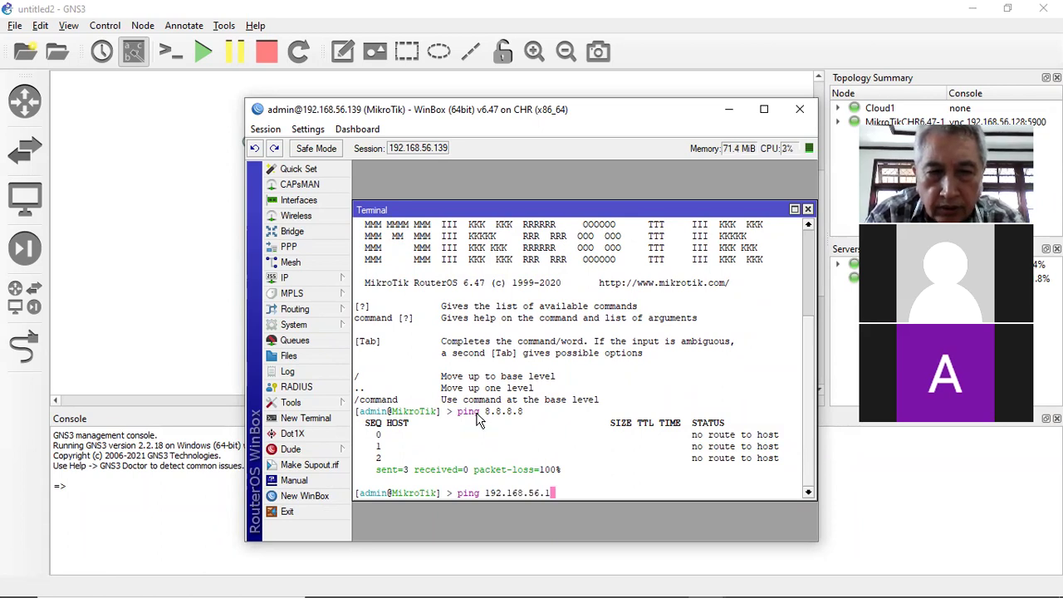
{"action": "key", "text": "Return"}
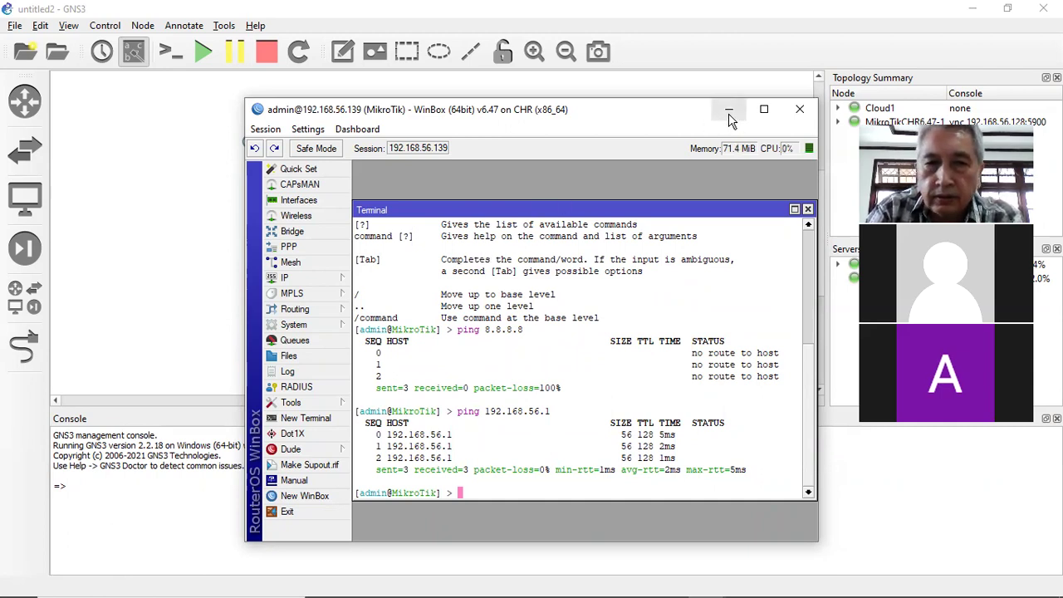
Step: Check the CHR router's packages for updates, then open a new WinBox login window
{"action": "left_click", "coordinate": [336, 324]}
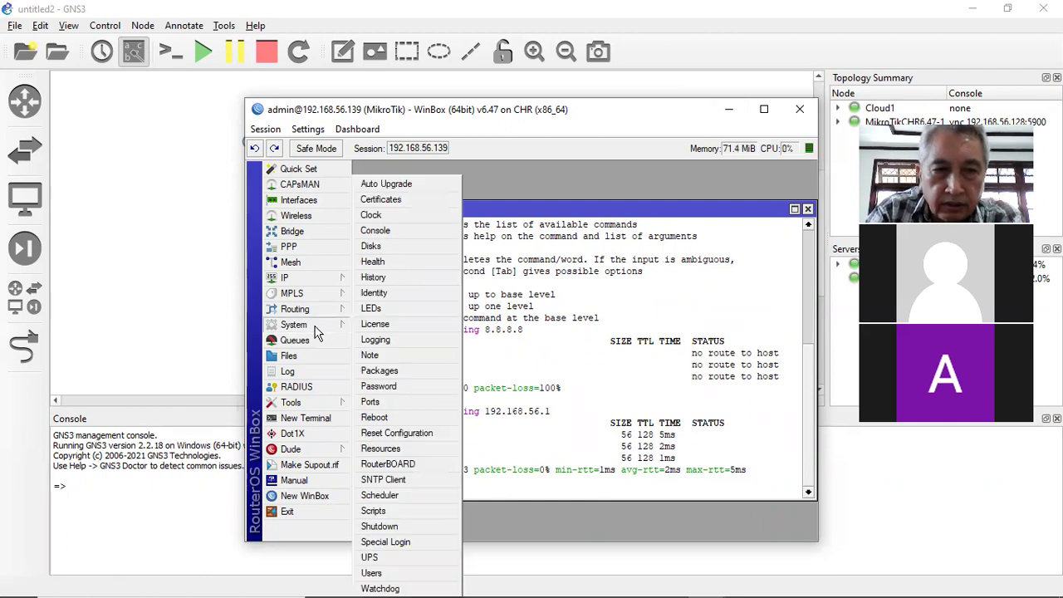
{"action": "left_click", "coordinate": [418, 373]}
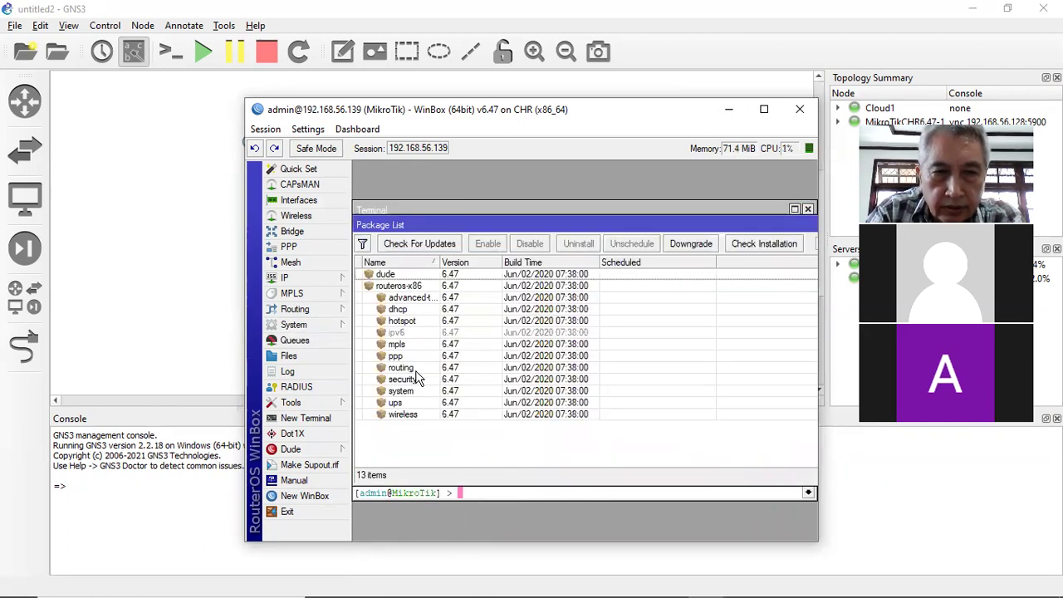
{"action": "left_click", "coordinate": [432, 245]}
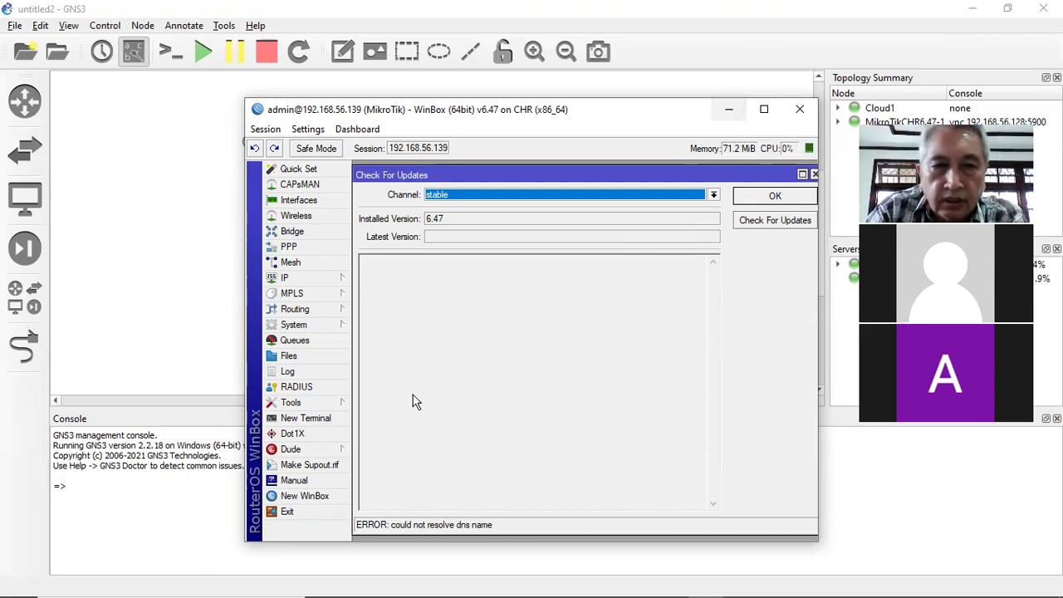
{"action": "left_click", "coordinate": [322, 495]}
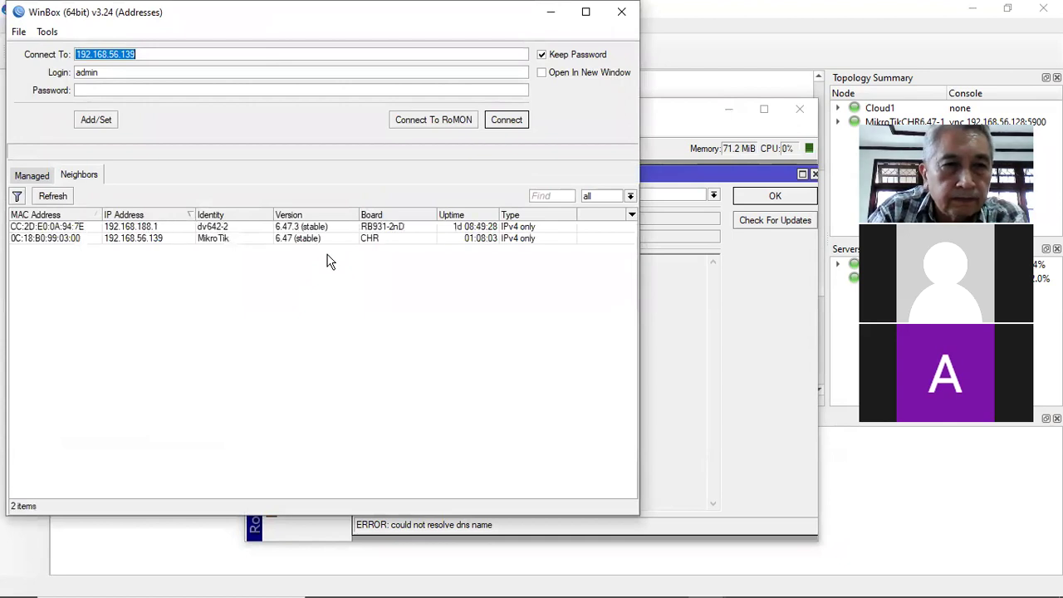
Step: Log in to the neighbour router at 192.168.188.1 with its password
{"action": "left_click", "coordinate": [143, 227]}
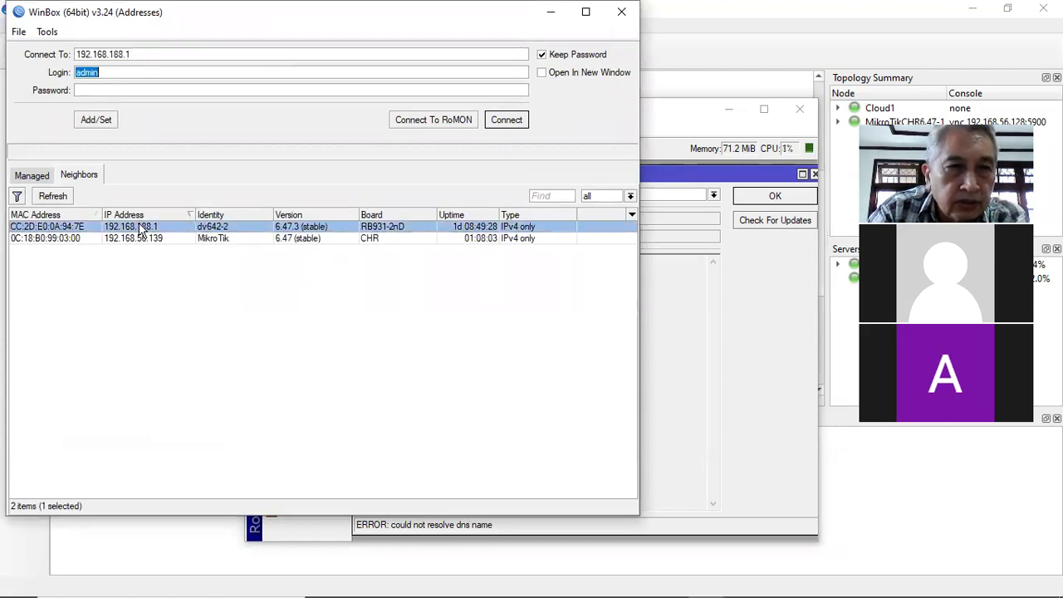
{"action": "left_click", "coordinate": [146, 91]}
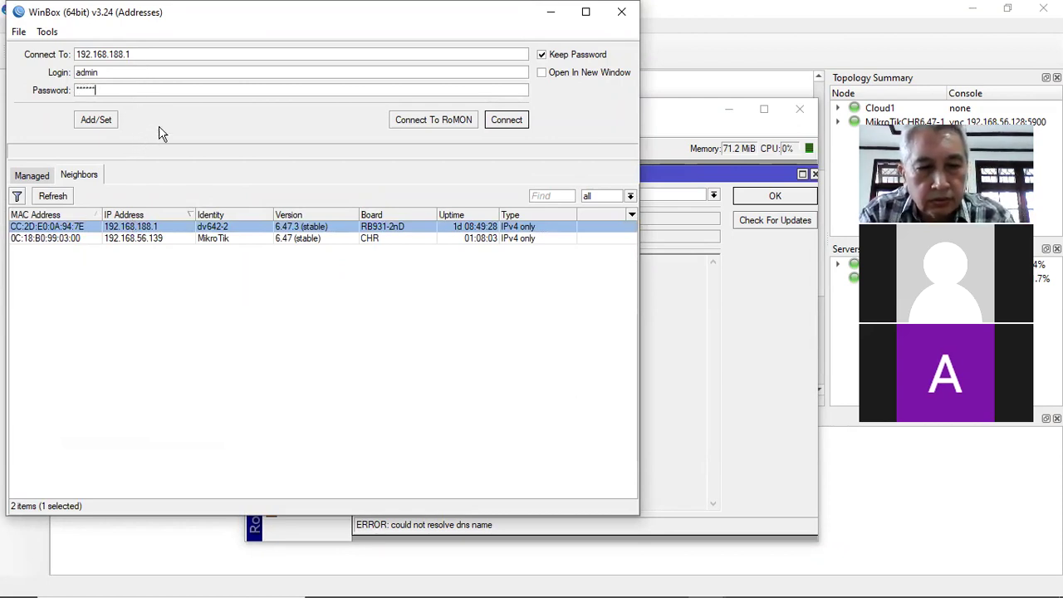
{"action": "left_click", "coordinate": [515, 120]}
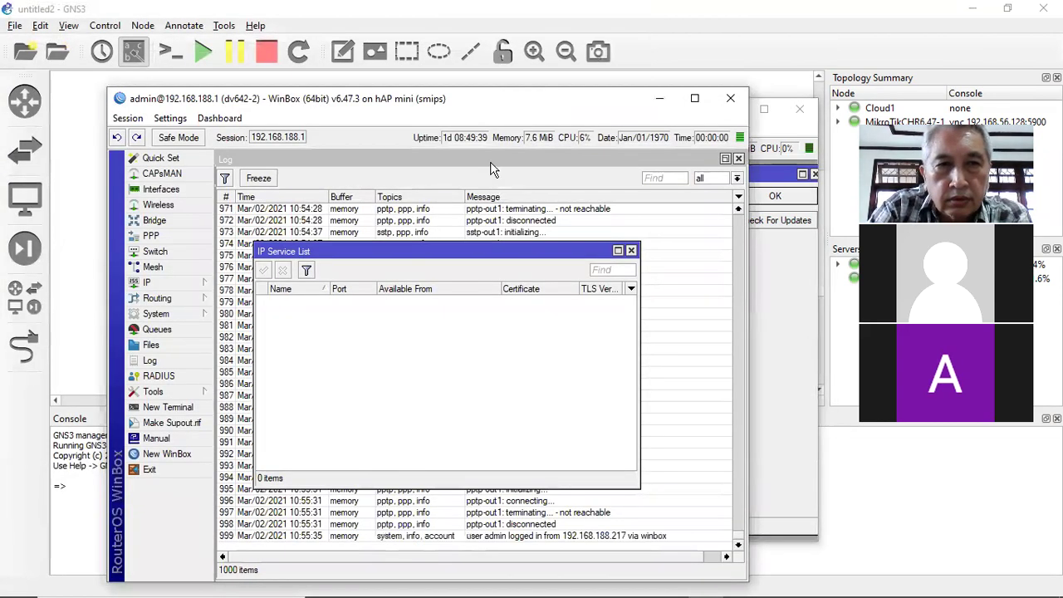
Step: Close the IP Service List and Log, and show the hAP mini's package list
{"action": "left_click", "coordinate": [631, 250]}
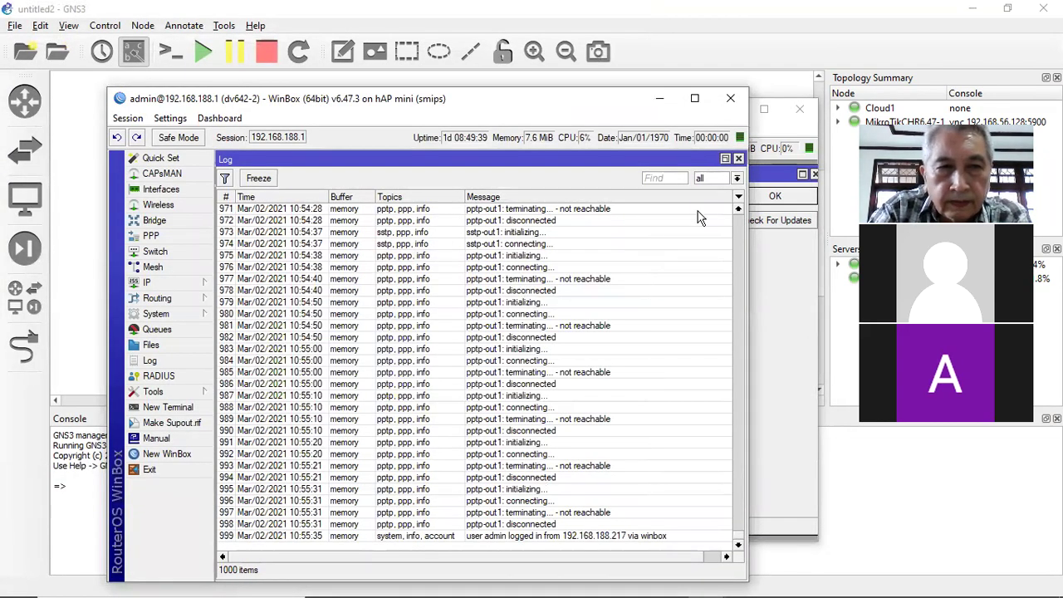
{"action": "left_click", "coordinate": [741, 157]}
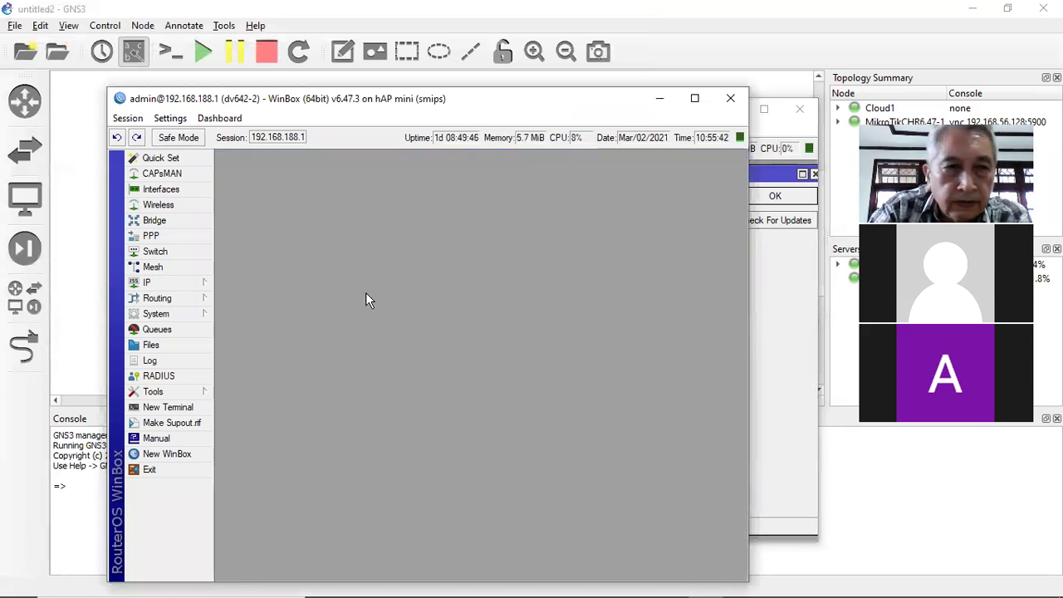
{"action": "left_click", "coordinate": [185, 310]}
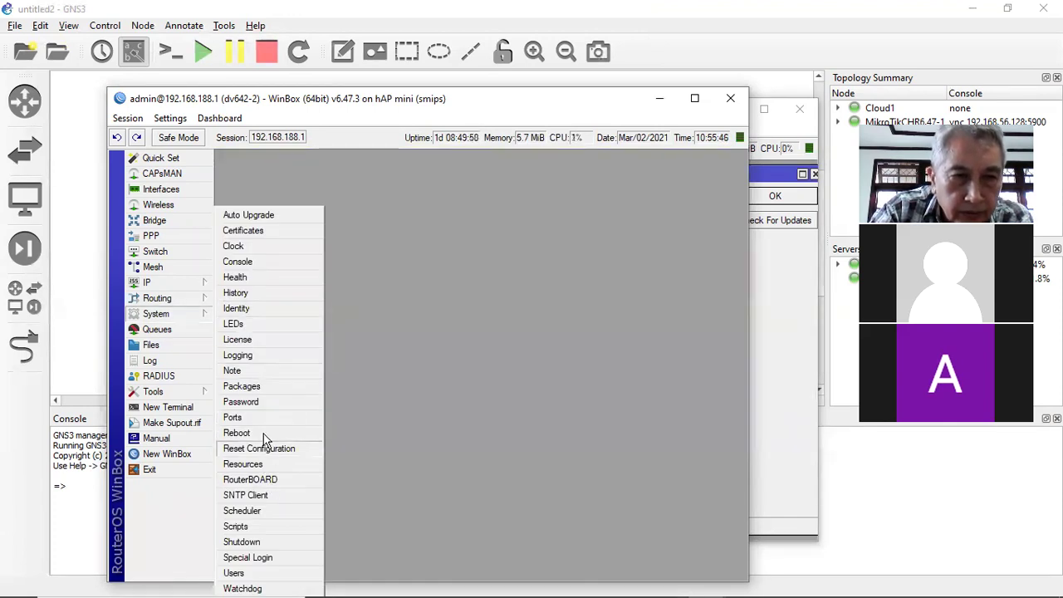
{"action": "left_click", "coordinate": [272, 387]}
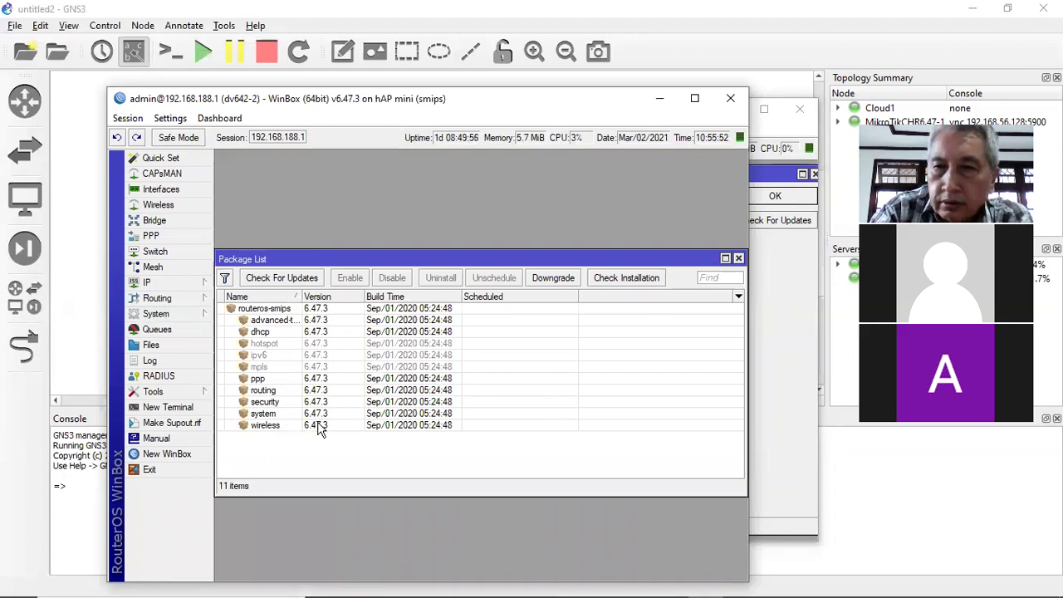
Step: Check the hAP mini for updates and ping 8.8.8.8 from its terminal, getting 0% loss
{"action": "left_click", "coordinate": [309, 279]}
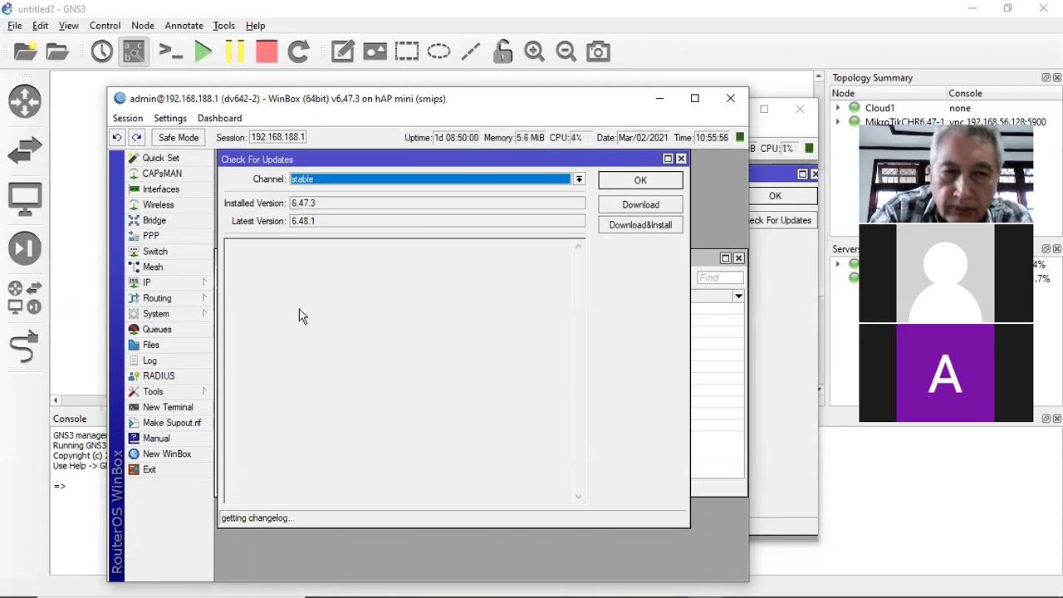
{"action": "left_click", "coordinate": [168, 407]}
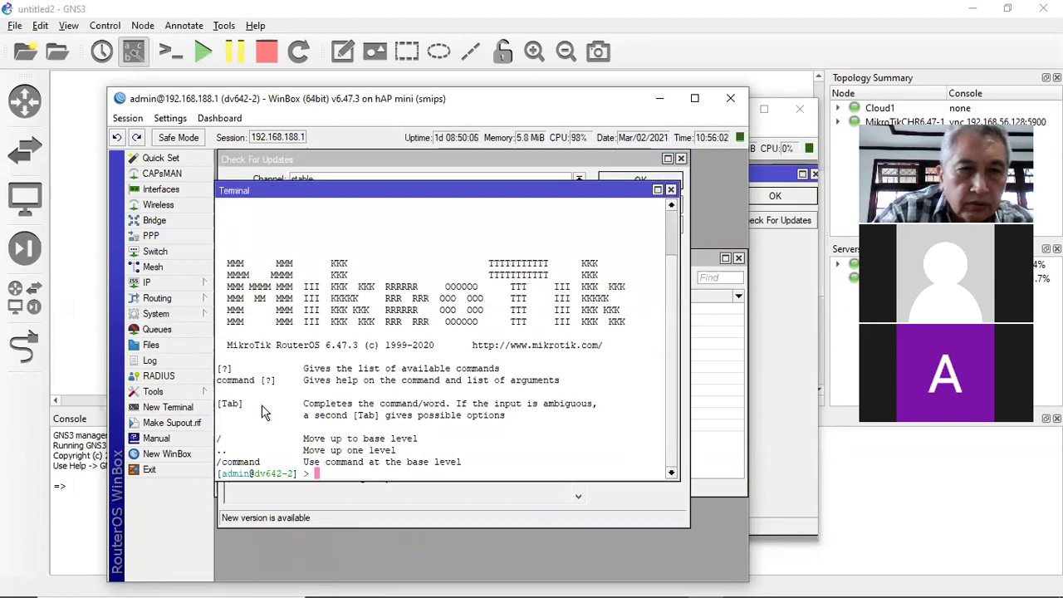
{"action": "type", "text": "ping "}
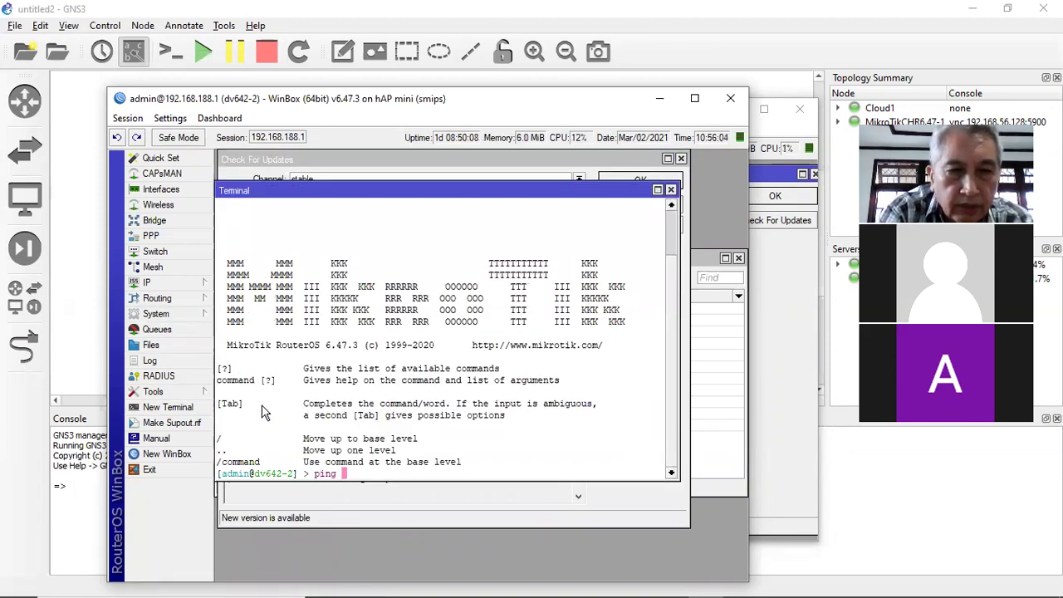
{"action": "type", "text": "8.8.8.8"}
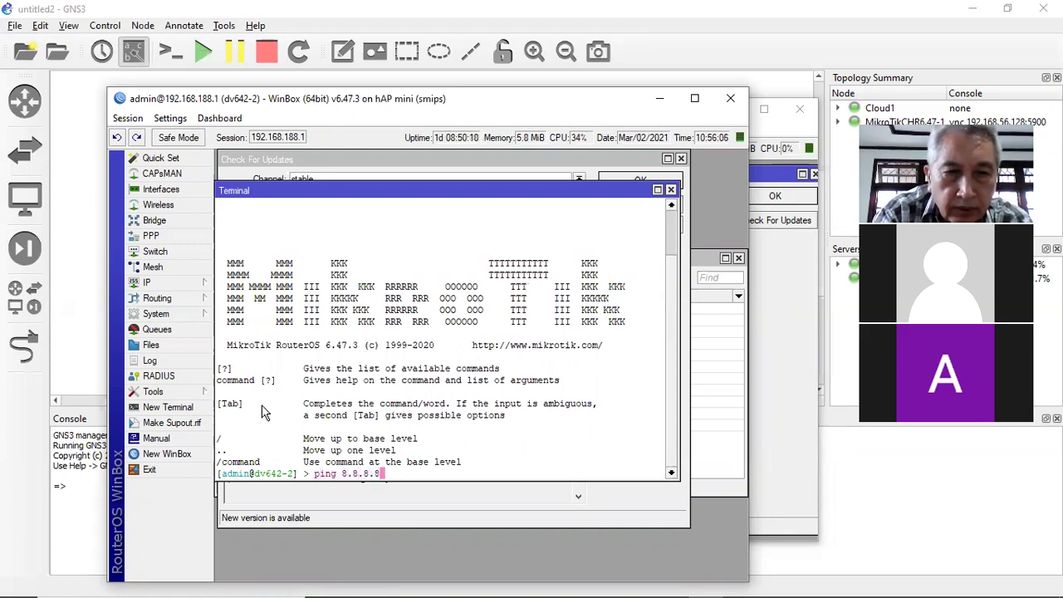
{"action": "key", "text": "Return"}
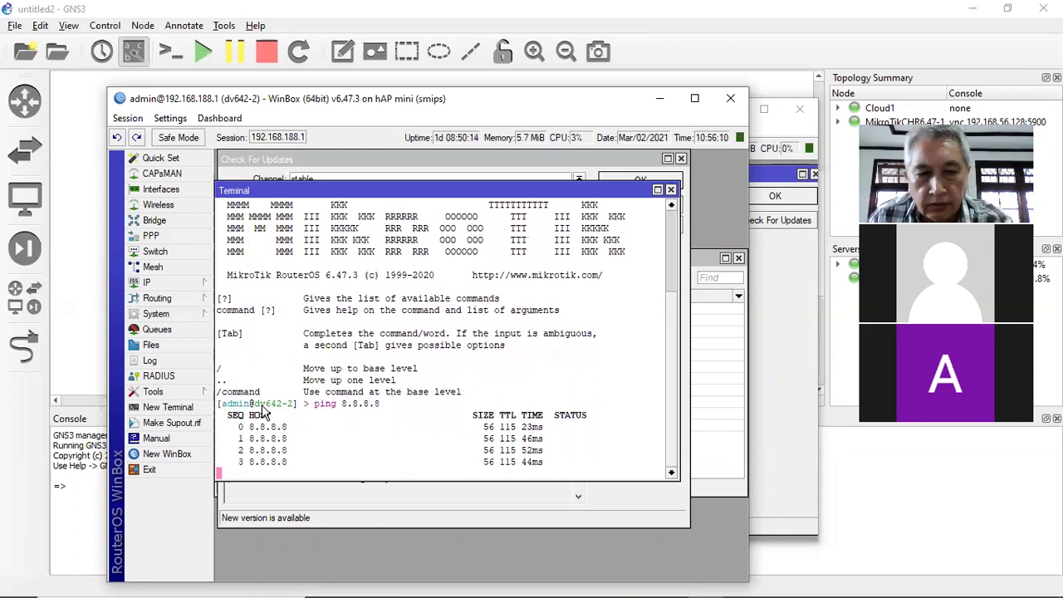
{"action": "key", "text": "ctrl+c"}
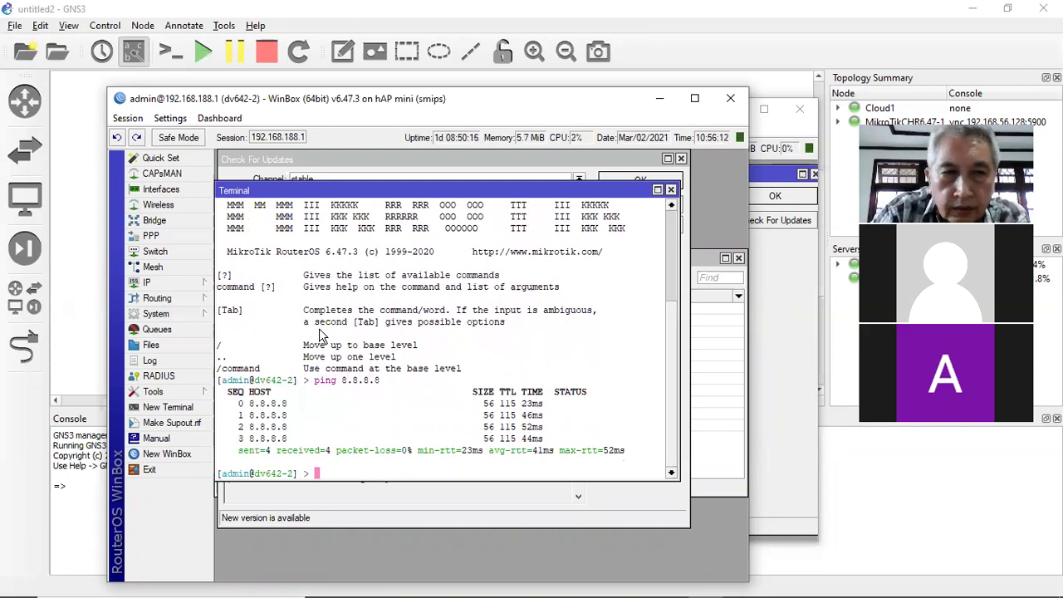
{"action": "left_click", "coordinate": [177, 317]}
Step: Run Check For Updates on the hAP mini and scroll through the 6.48.1 changelog
{"action": "left_click", "coordinate": [241, 386]}
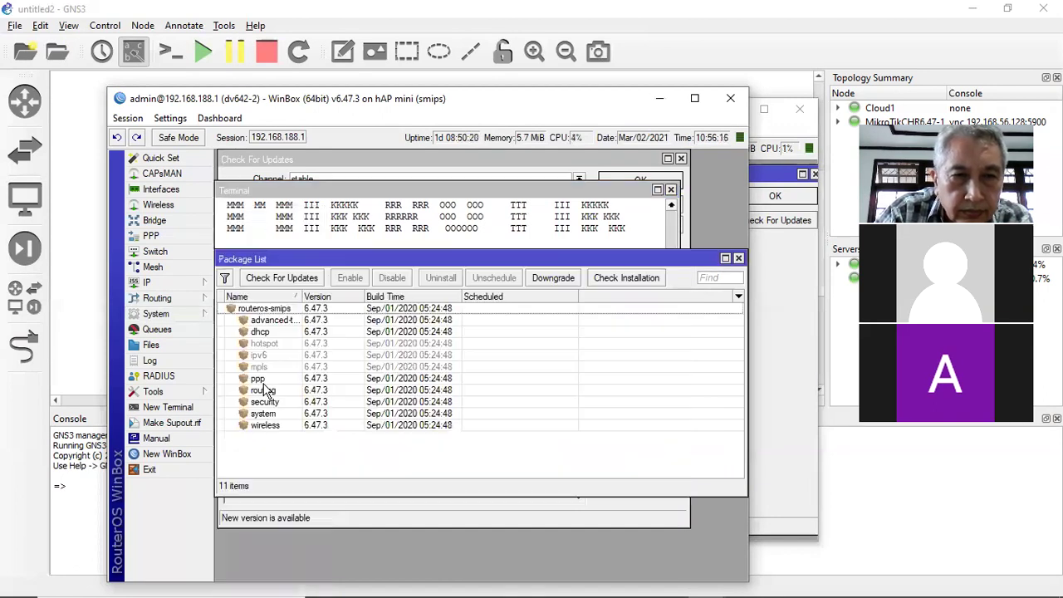
{"action": "left_click", "coordinate": [306, 279]}
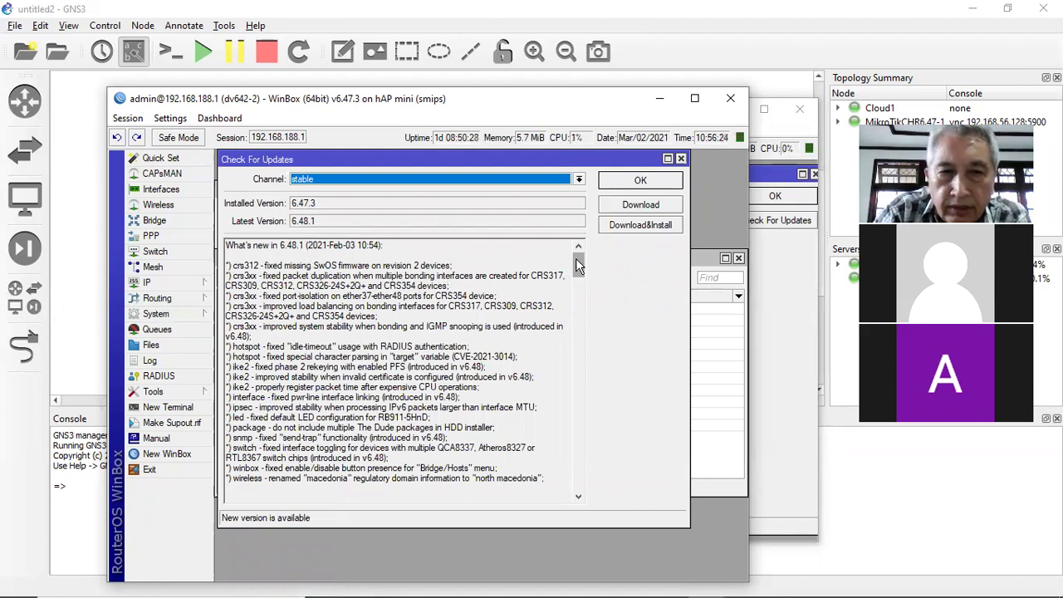
{"action": "left_click_drag", "start_coordinate": [579, 265], "coordinate": [579, 271]}
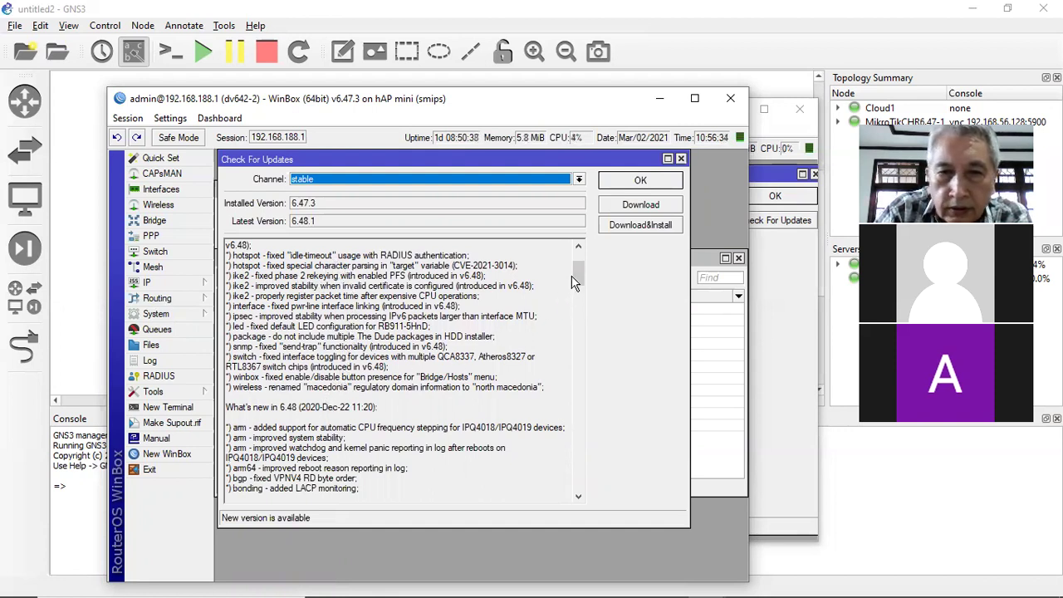
{"action": "left_click_drag", "start_coordinate": [579, 279], "coordinate": [579, 285]}
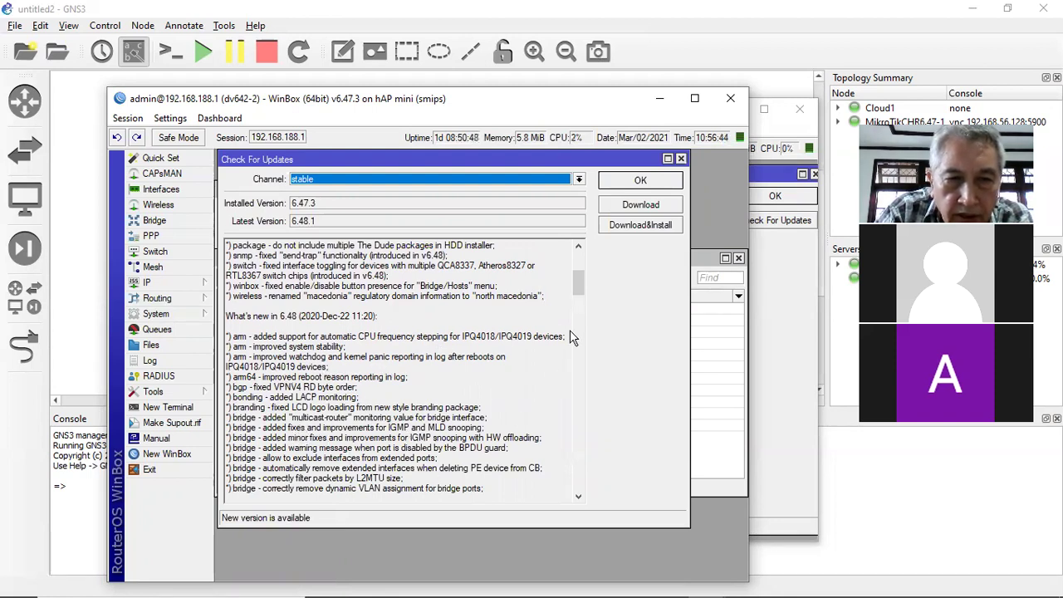
{"action": "left_click_drag", "start_coordinate": [579, 287], "coordinate": [579, 352]}
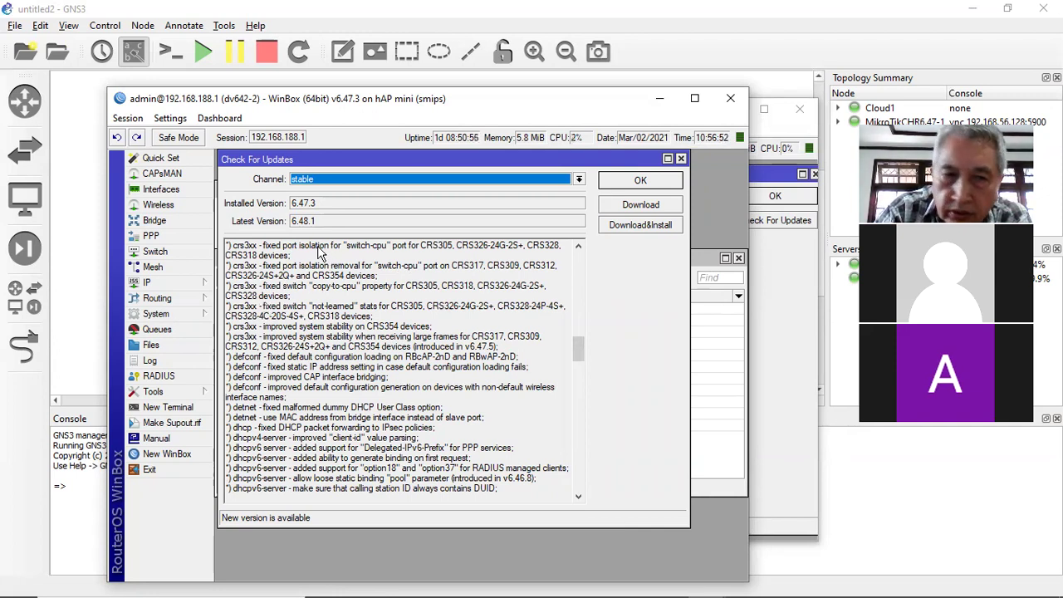
{"action": "left_click_drag", "start_coordinate": [579, 344], "coordinate": [573, 455]}
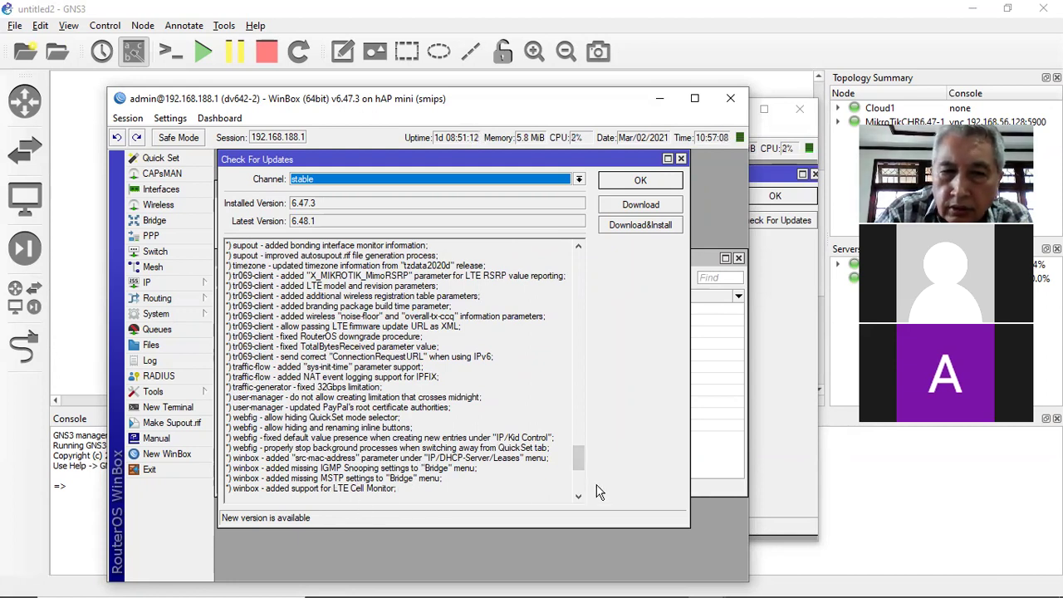
{"action": "left_click_drag", "start_coordinate": [582, 462], "coordinate": [582, 498]}
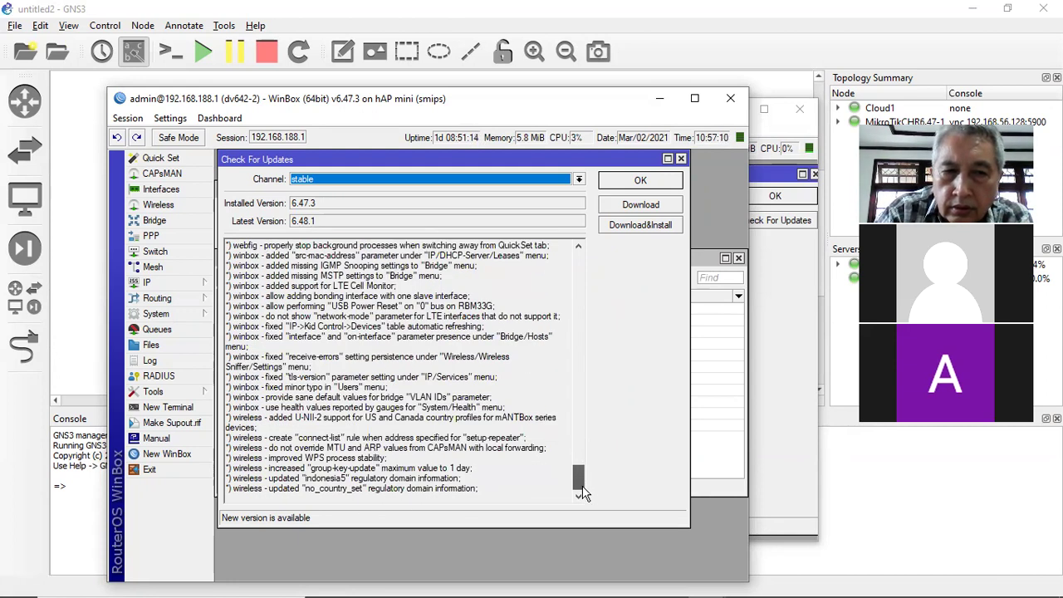
{"action": "left_click_drag", "start_coordinate": [584, 493], "coordinate": [603, 259]}
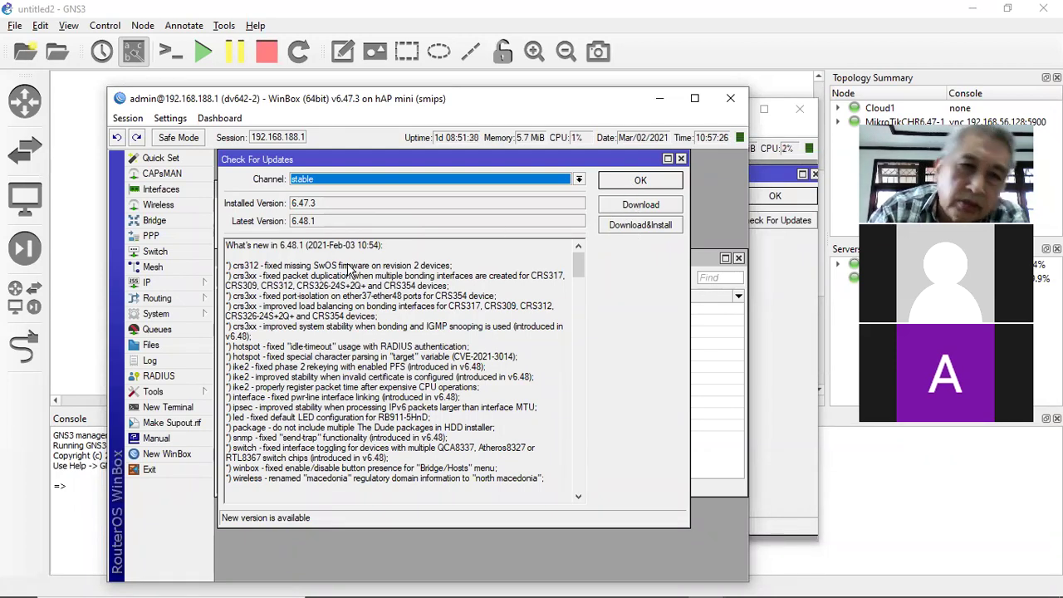
Step: Open the hAP mini's File List and close it again
{"action": "left_click", "coordinate": [183, 348]}
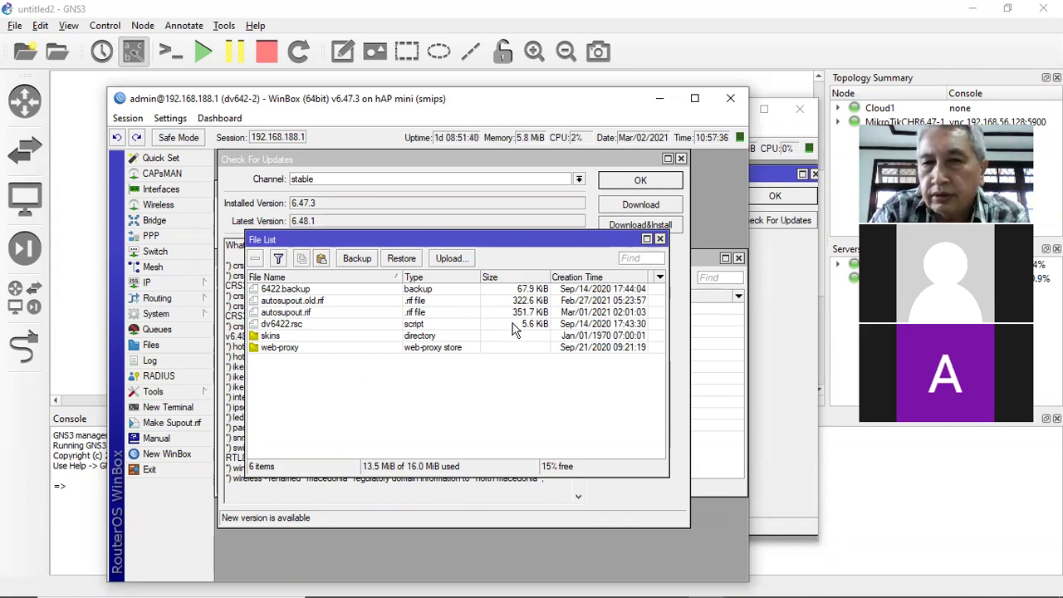
{"action": "left_click", "coordinate": [661, 238]}
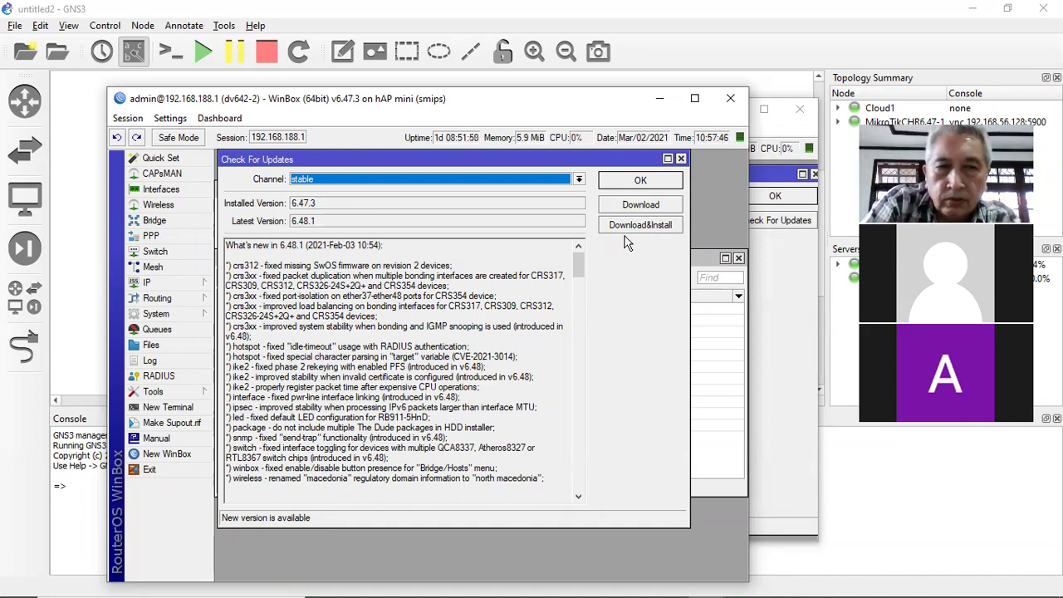
{"action": "mouse_move", "coordinate": [653, 581]}
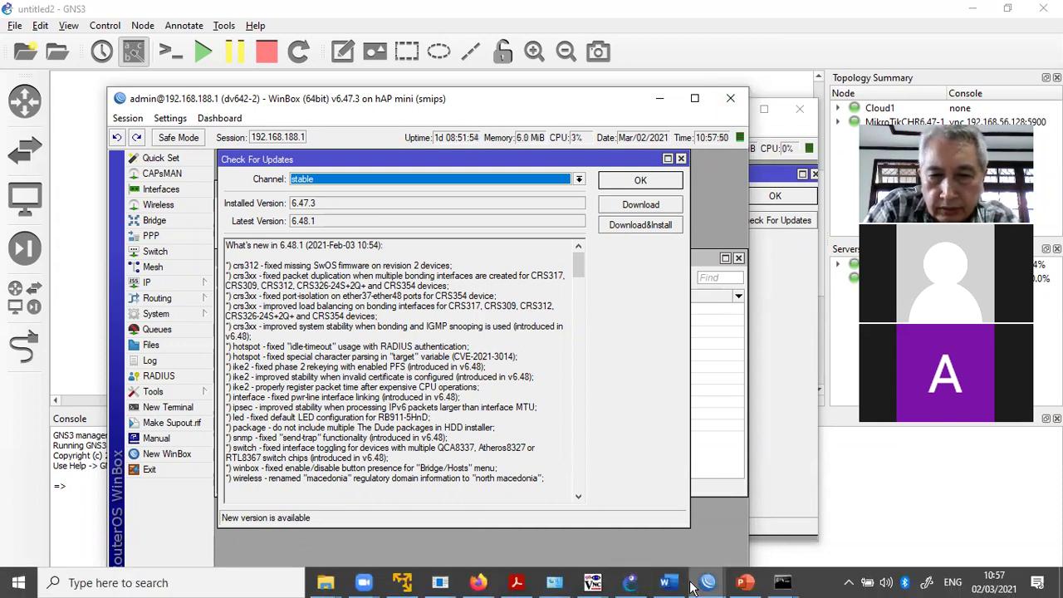
{"action": "left_click", "coordinate": [745, 582]}
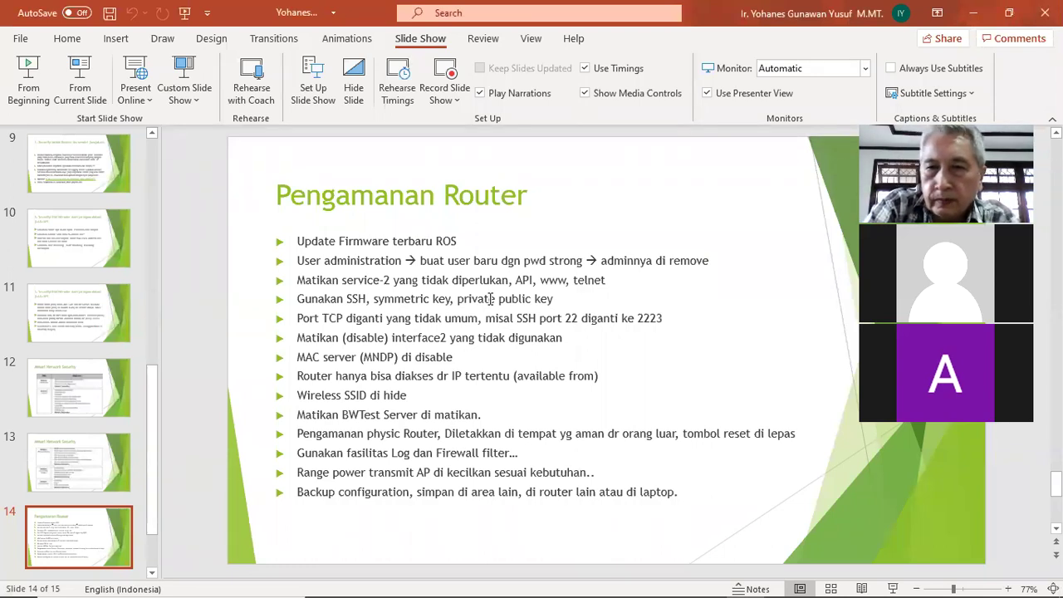
{"action": "left_click", "coordinate": [973, 15]}
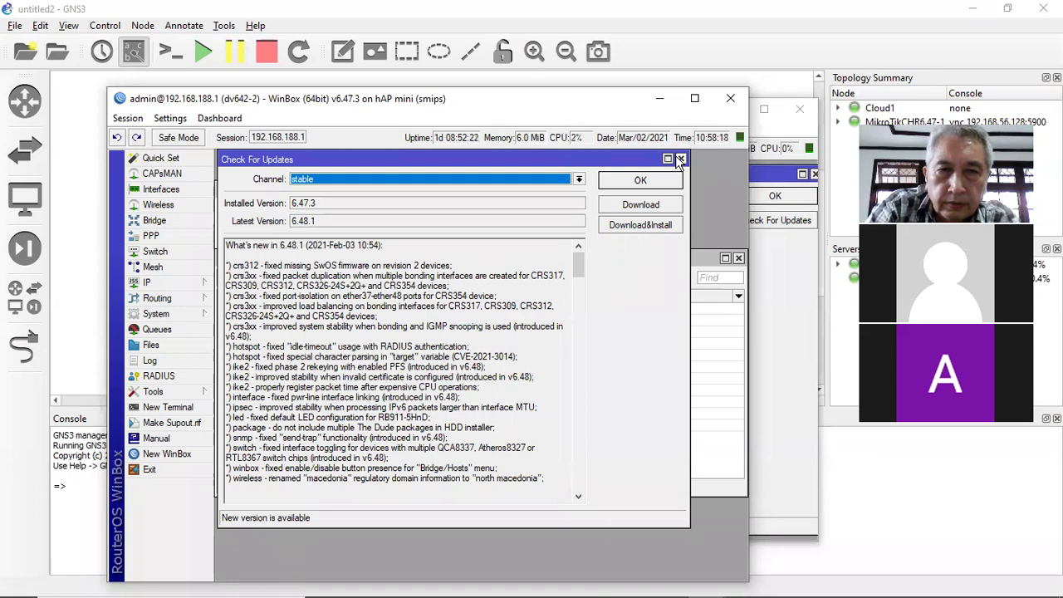
Step: Close the hAP mini session and the CHR update check, then open System > Users
{"action": "left_click", "coordinate": [730, 98]}
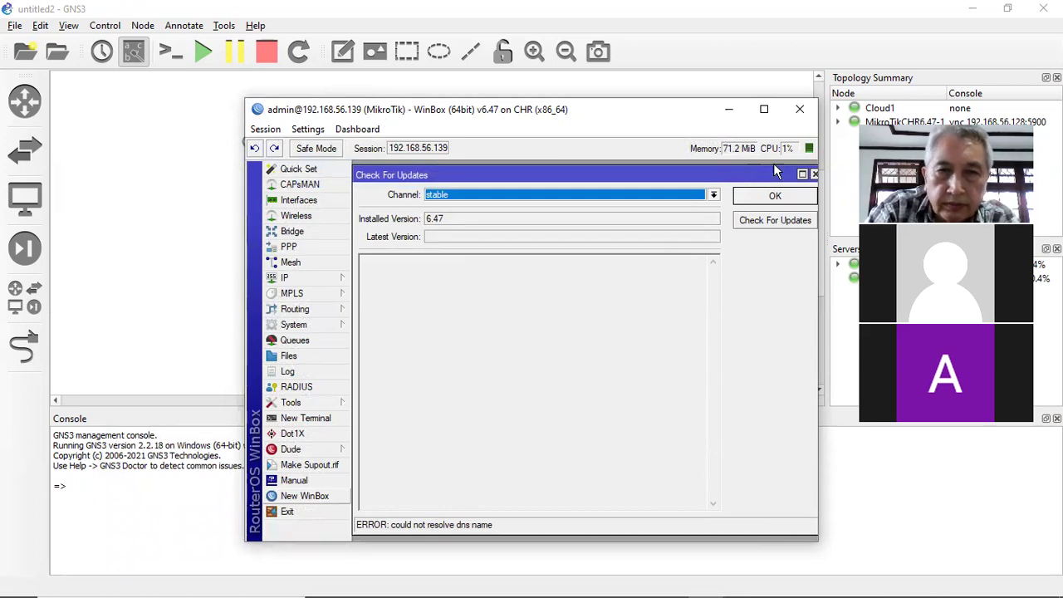
{"action": "left_click", "coordinate": [814, 173]}
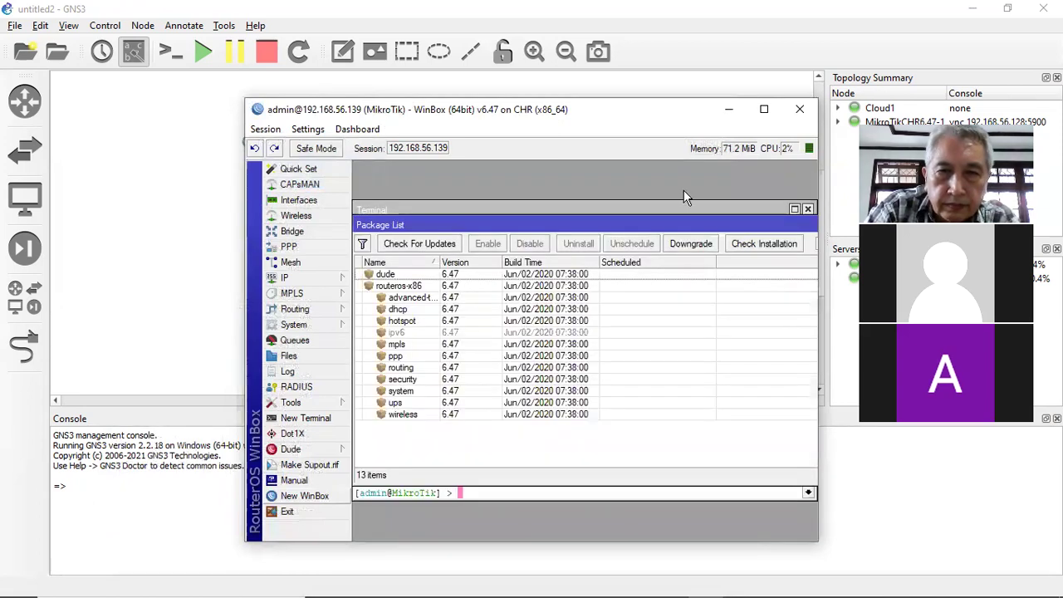
{"action": "left_click", "coordinate": [315, 326]}
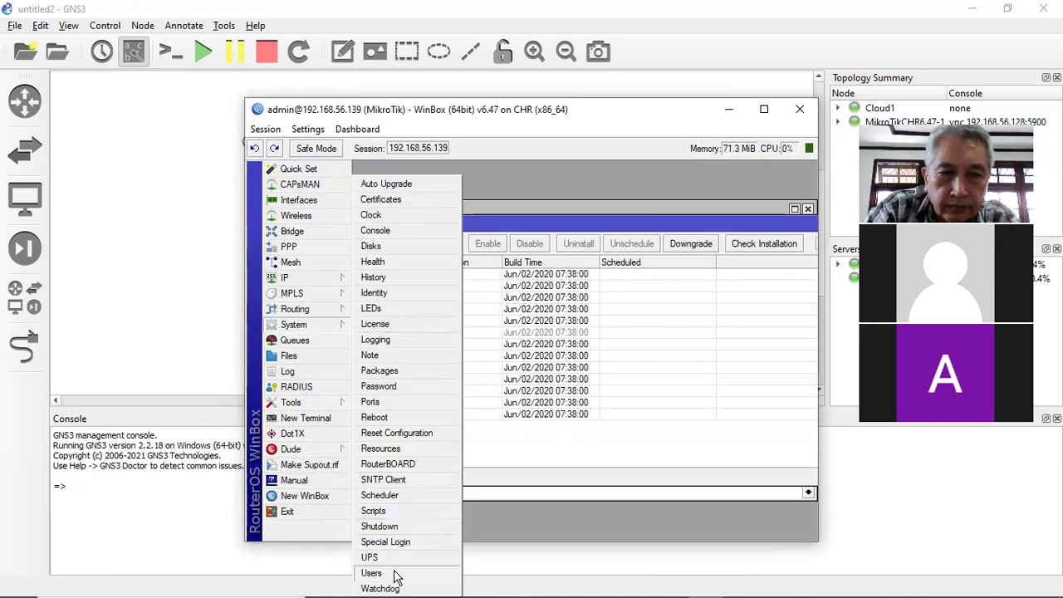
{"action": "left_click", "coordinate": [372, 573]}
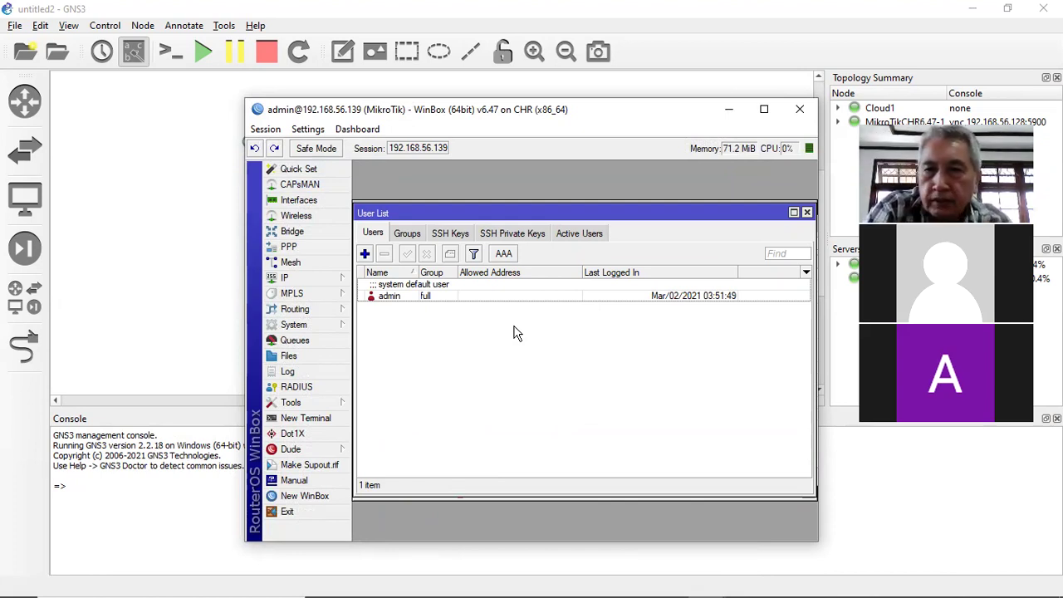
Step: Add user yohanes in the full group with a password and save it
{"action": "left_click", "coordinate": [366, 254]}
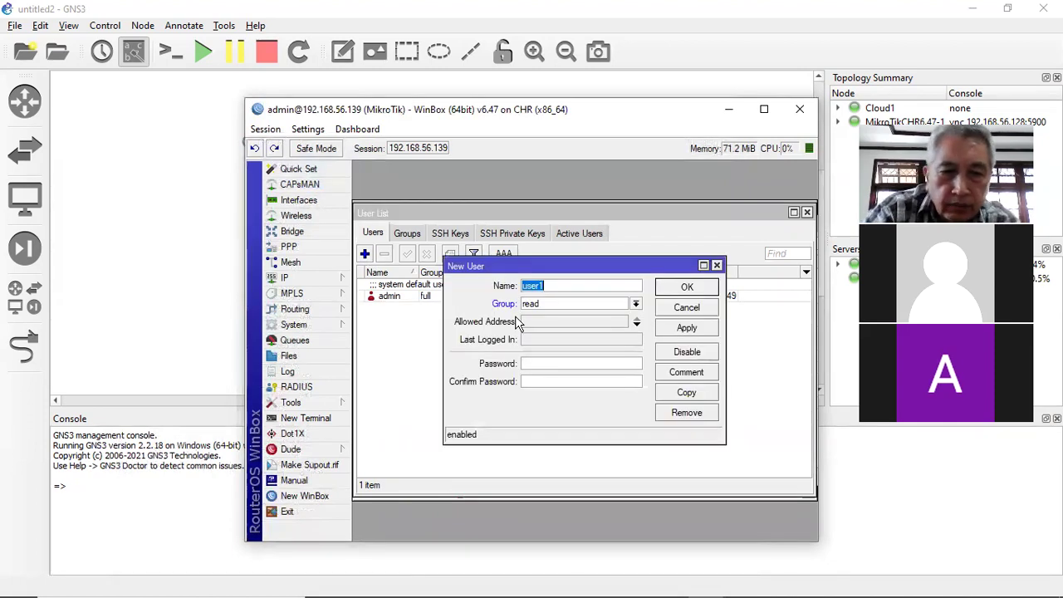
{"action": "type", "text": "yohanes"}
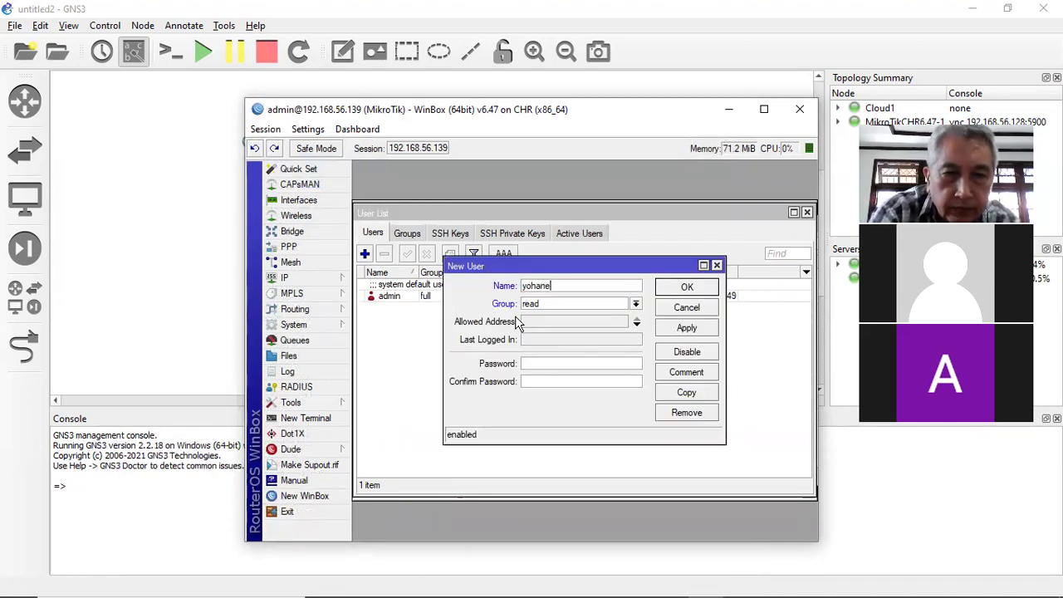
{"action": "left_click", "coordinate": [636, 303]}
{"action": "left_click", "coordinate": [627, 317]}
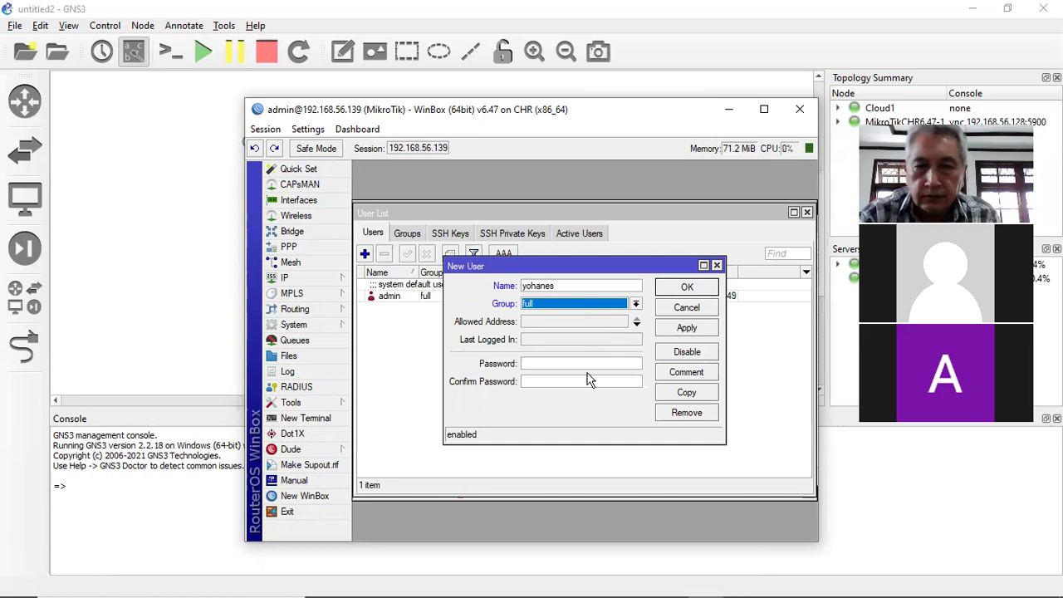
{"action": "left_click", "coordinate": [636, 304]}
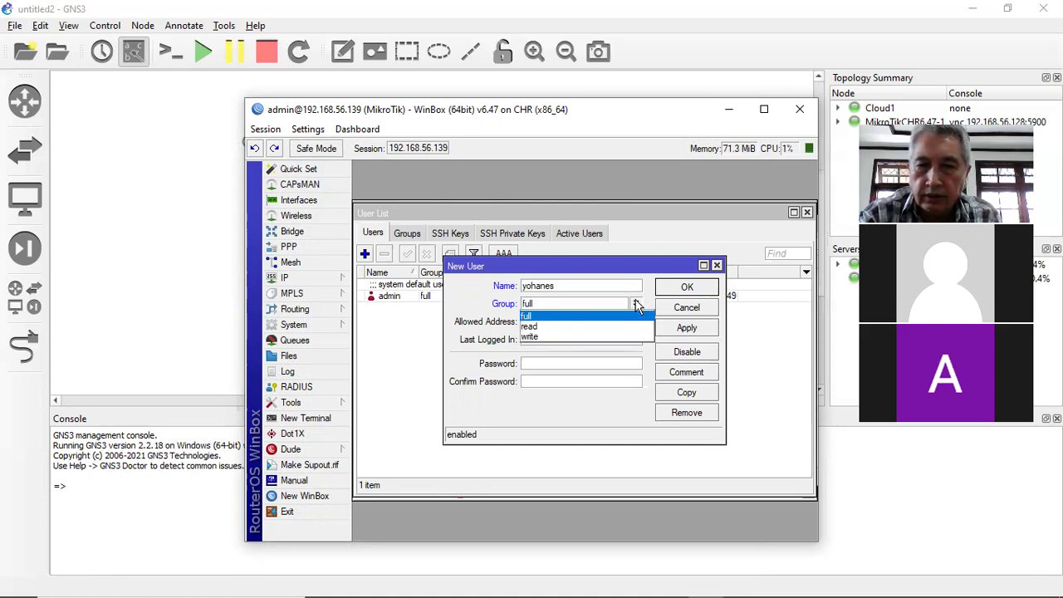
{"action": "left_click", "coordinate": [636, 304]}
{"action": "left_click", "coordinate": [559, 366]}
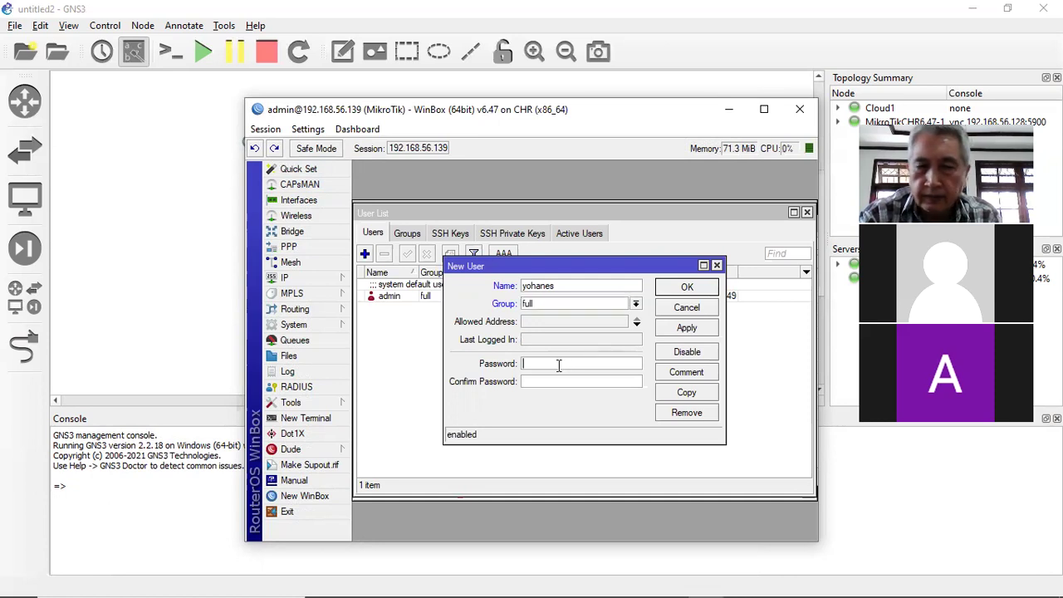
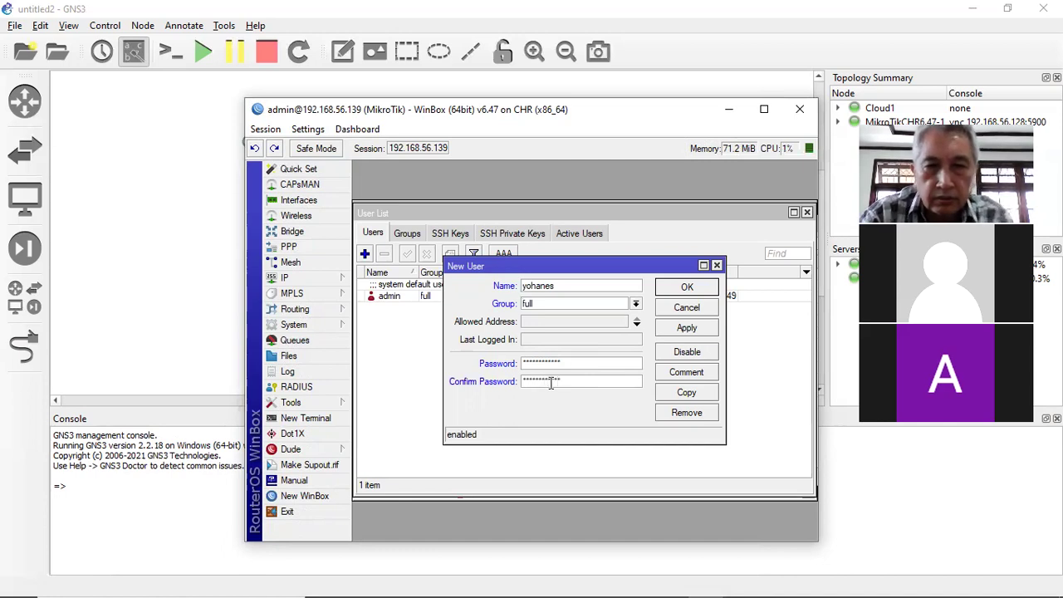
{"action": "left_click", "coordinate": [663, 326]}
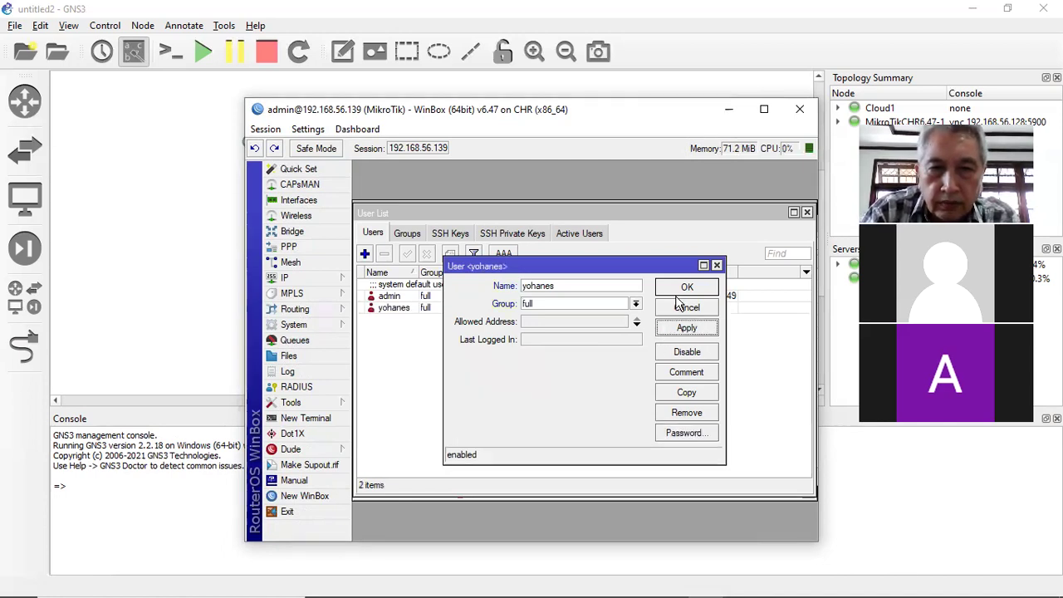
{"action": "left_click", "coordinate": [678, 290]}
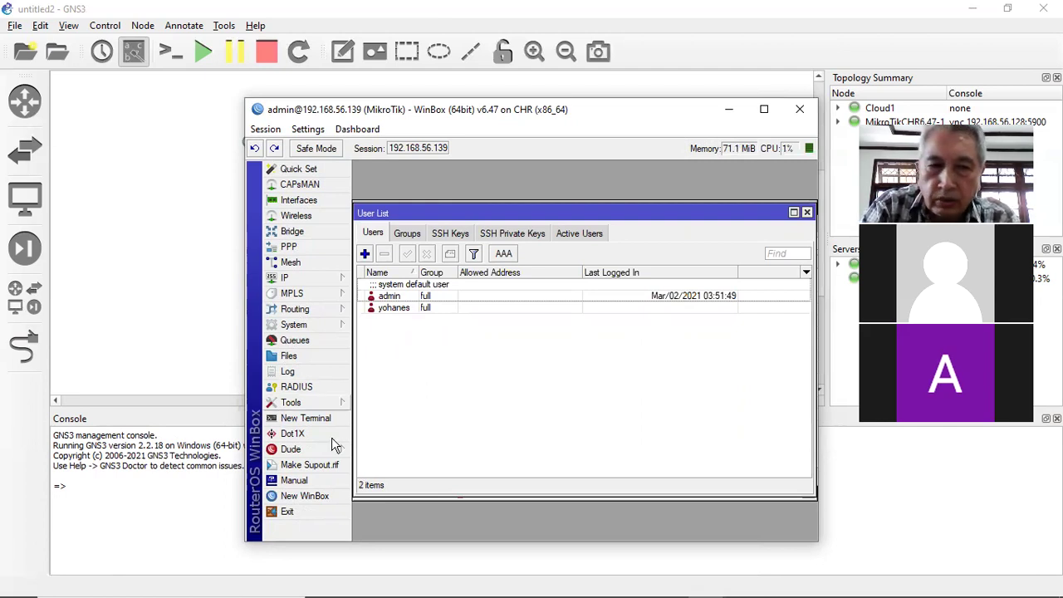
Step: Open a second WinBox session to 192.168.56.139, logging in as yohanes with its password
{"action": "left_click", "coordinate": [315, 495]}
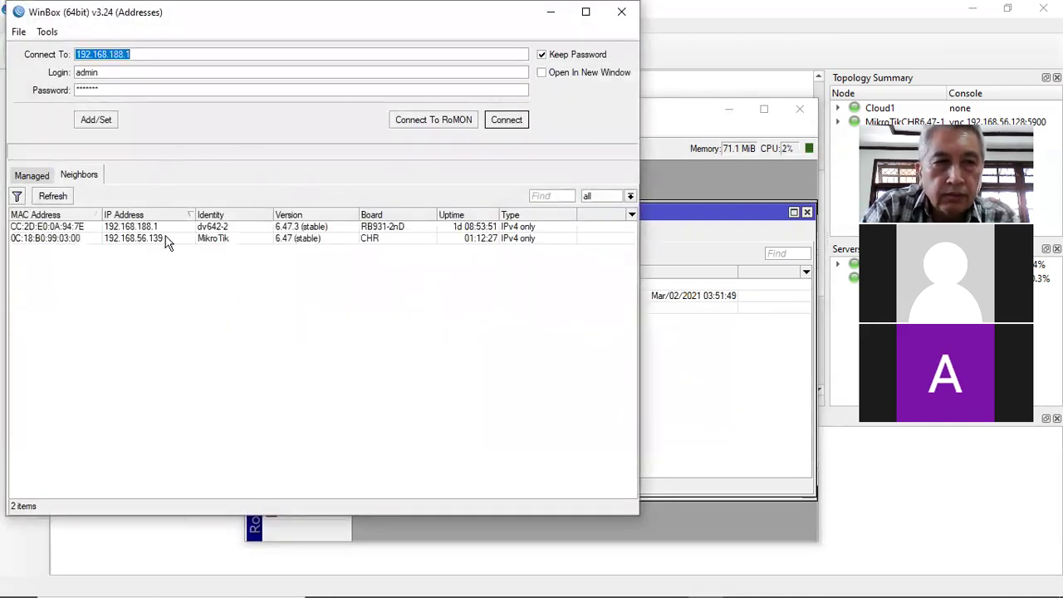
{"action": "left_click", "coordinate": [161, 240]}
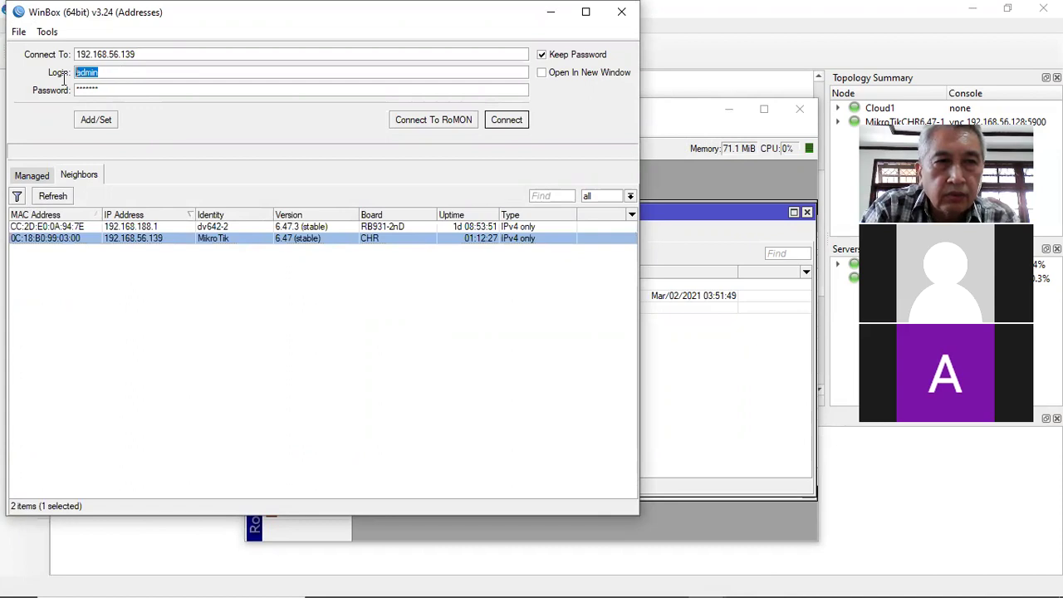
{"action": "type", "text": "yohanes"}
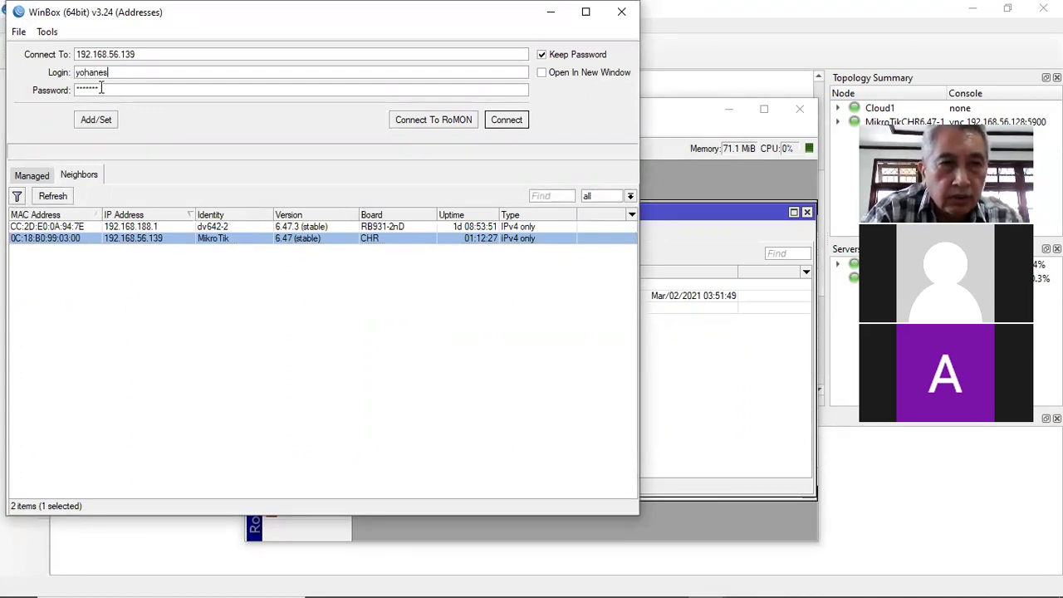
{"action": "key", "text": "Tab"}
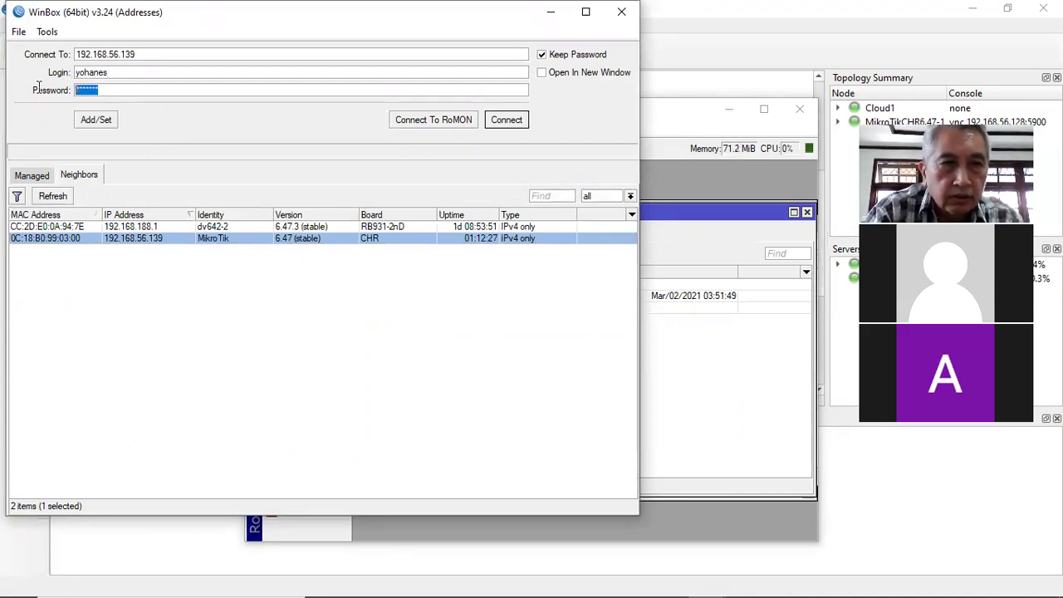
{"action": "type", "text": "*********"}
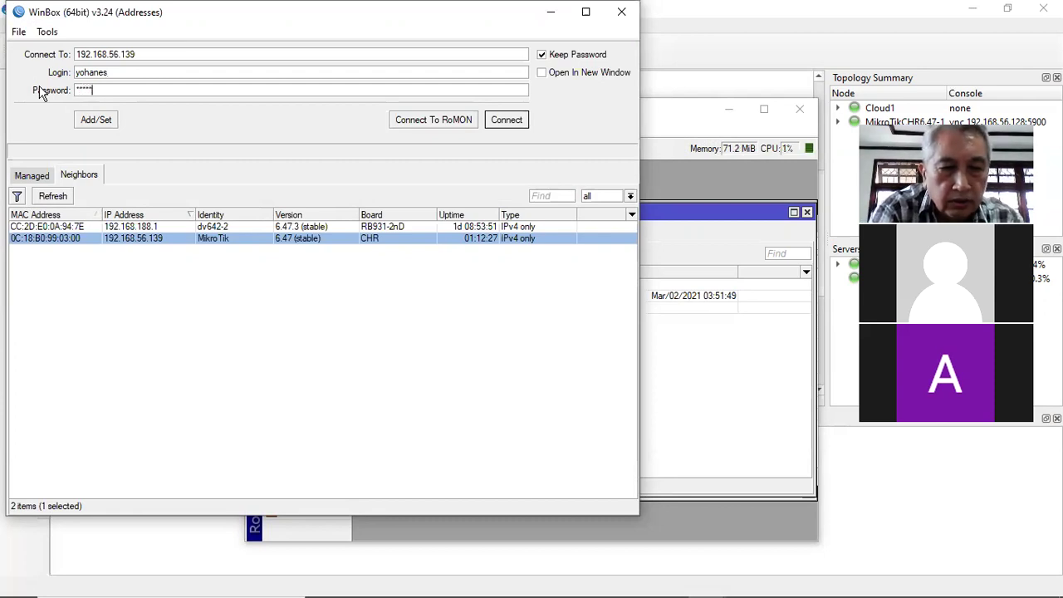
{"action": "type", "text": "*"}
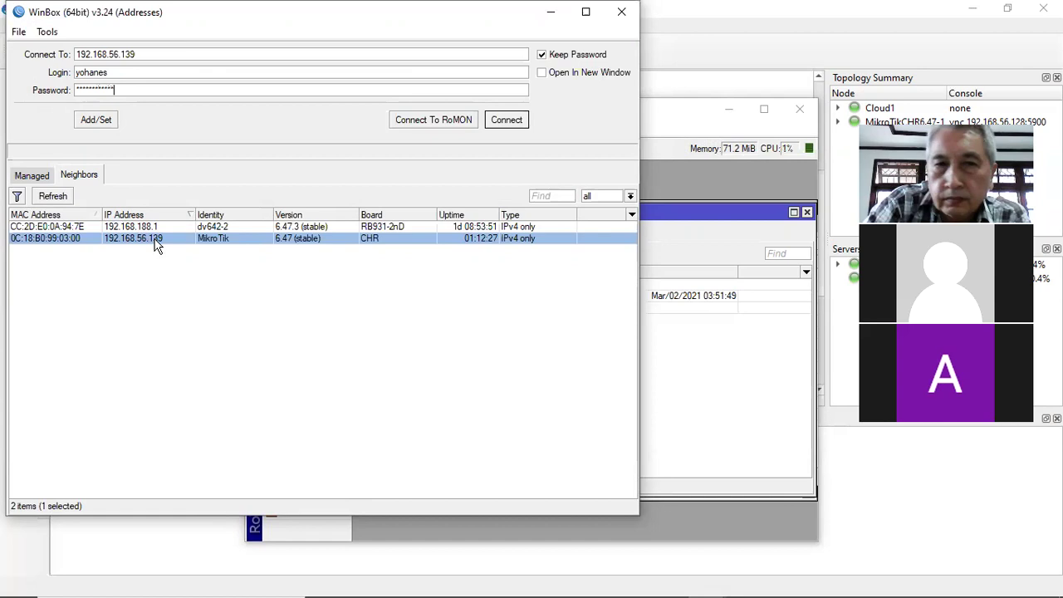
{"action": "left_click", "coordinate": [495, 124]}
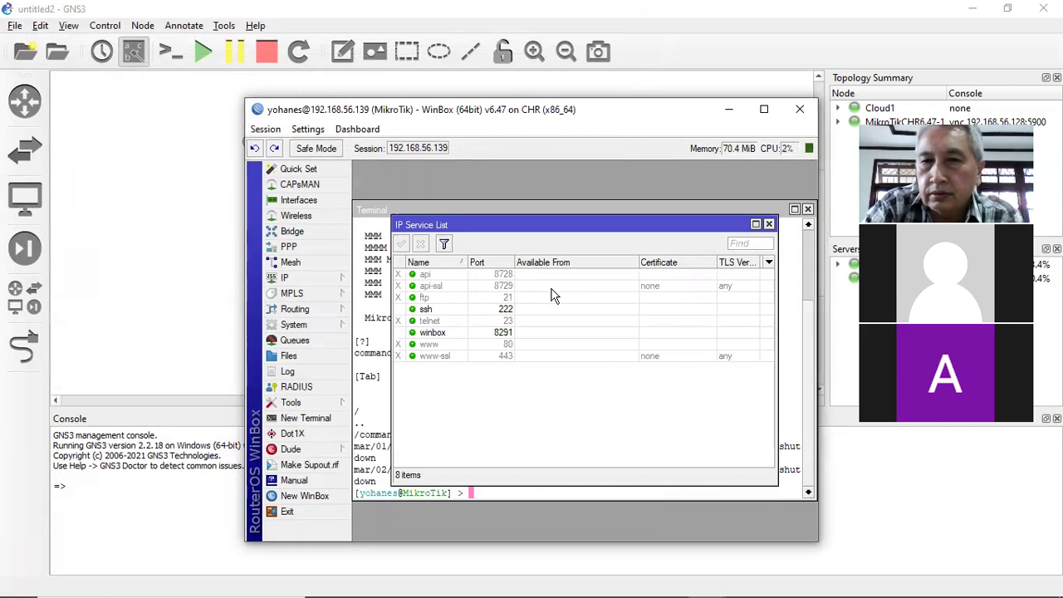
Step: Close the IP Service List, Terminal and Address List windows
{"action": "left_click", "coordinate": [769, 224]}
{"action": "left_click", "coordinate": [808, 210]}
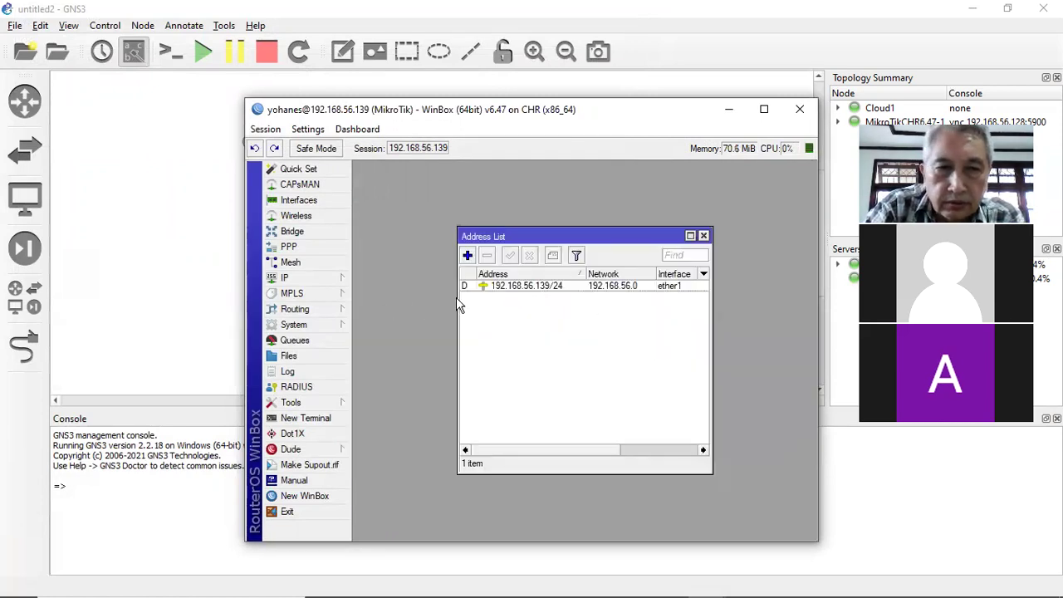
{"action": "left_click", "coordinate": [703, 237]}
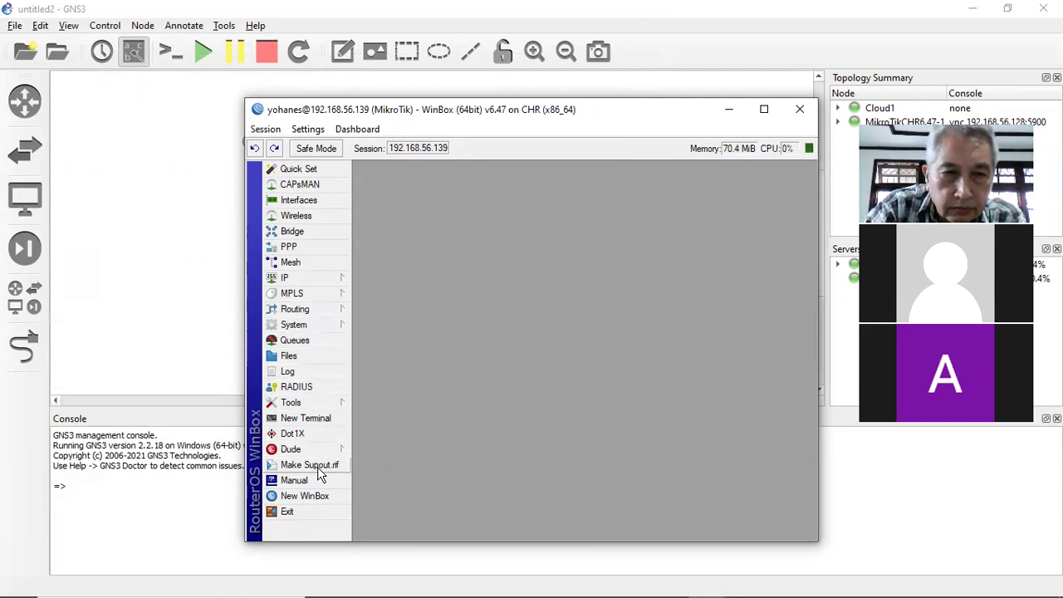
Step: Disable the admin account in System > Users
{"action": "left_click", "coordinate": [328, 327]}
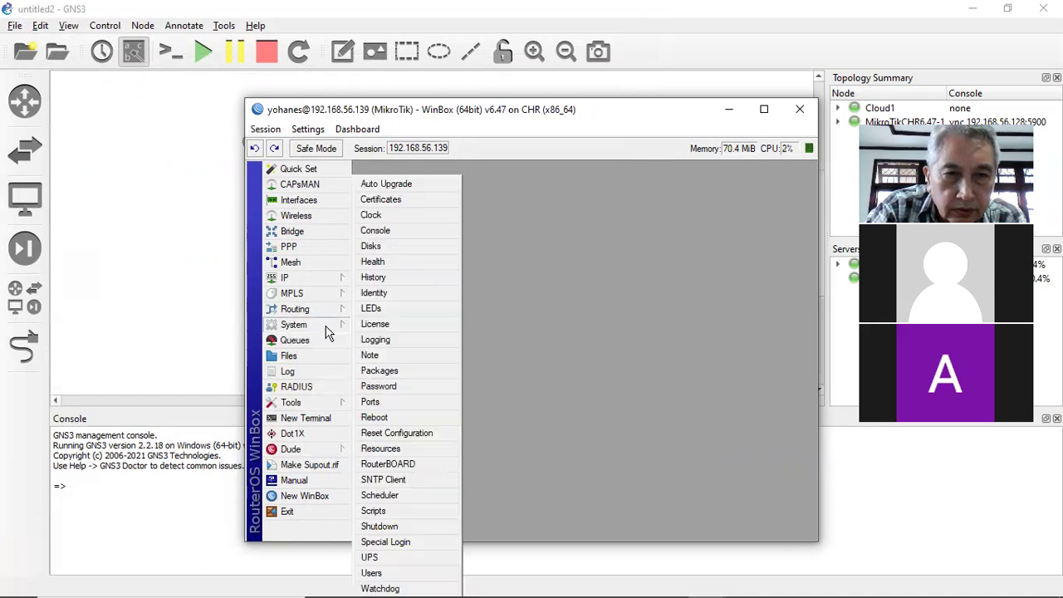
{"action": "left_click", "coordinate": [397, 572]}
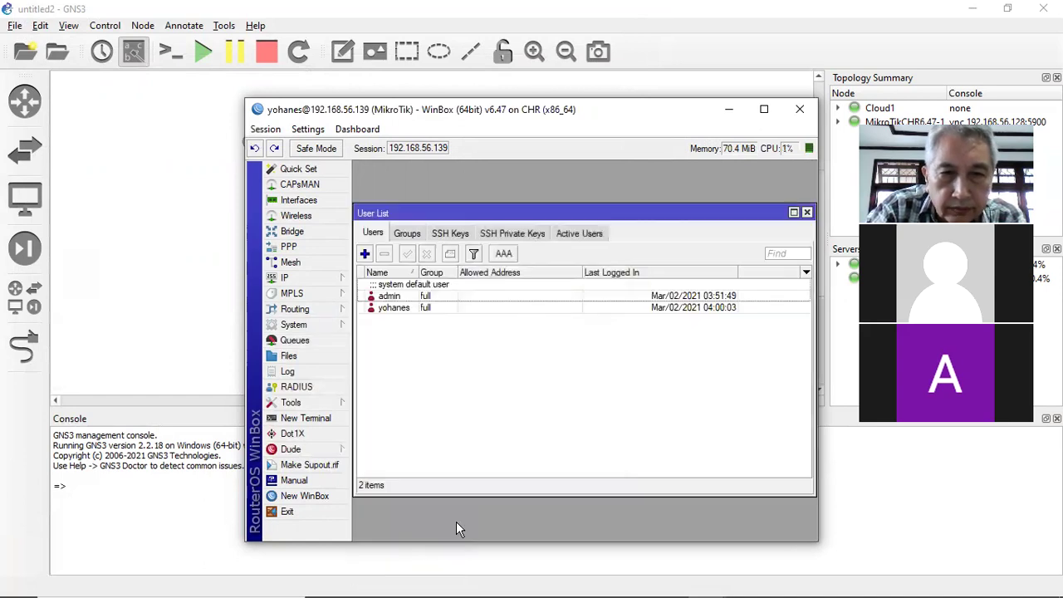
{"action": "left_click", "coordinate": [410, 297]}
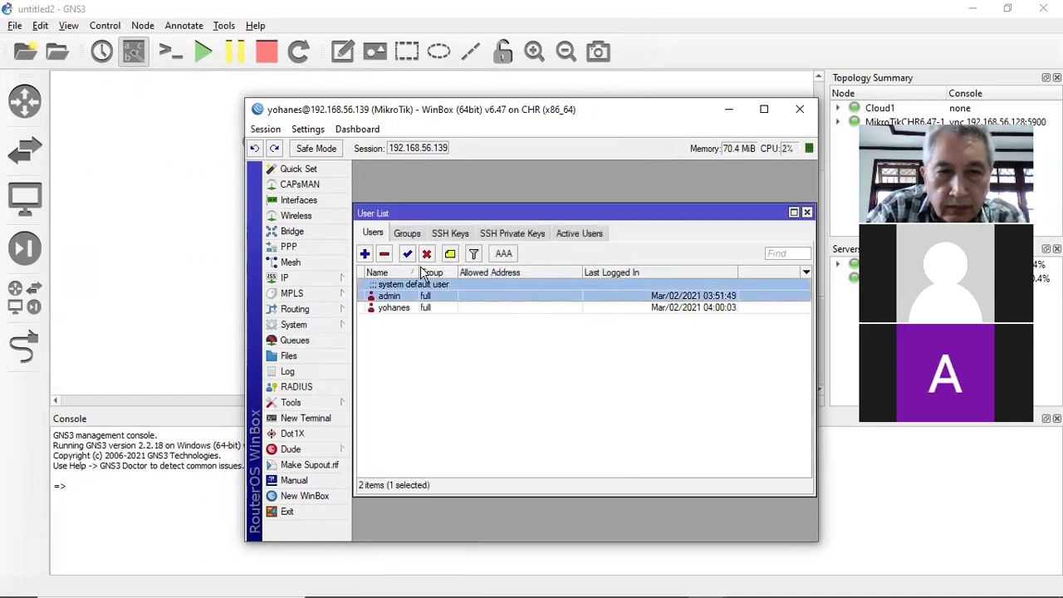
{"action": "left_click", "coordinate": [427, 254]}
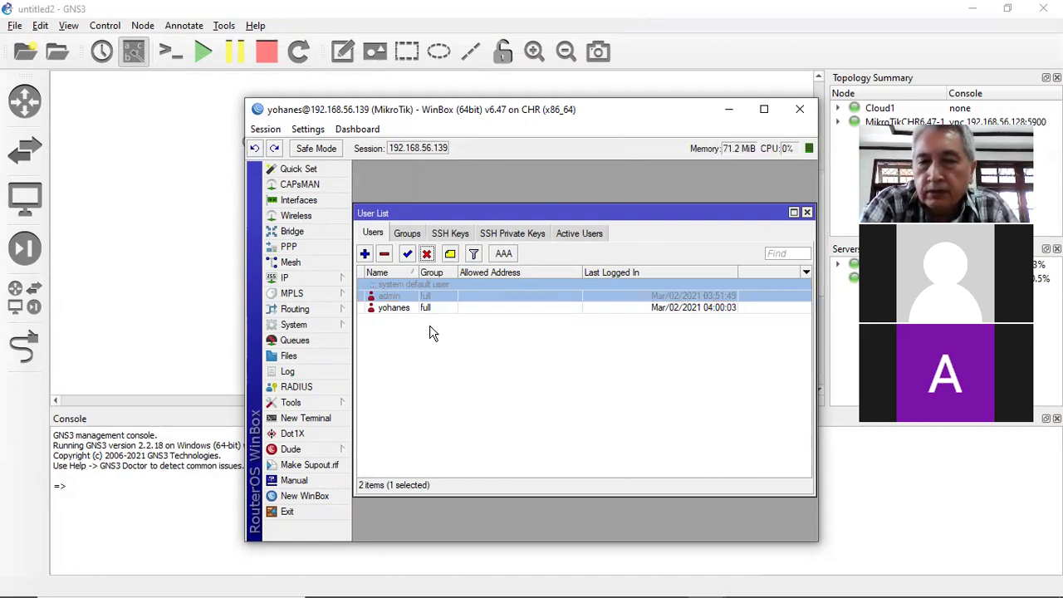
{"action": "mouse_move", "coordinate": [507, 591]}
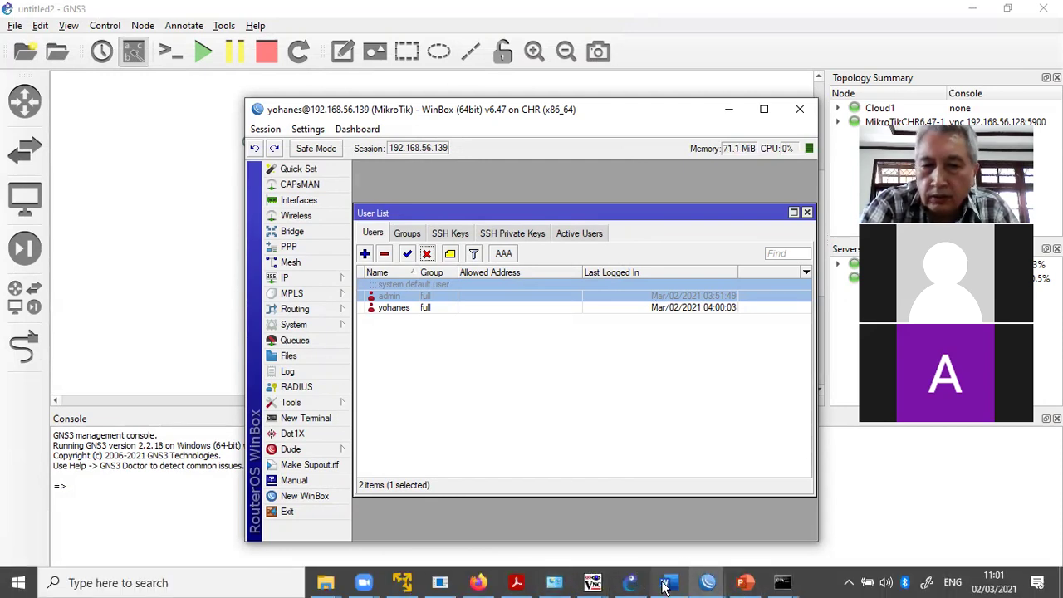
Step: Check the Pengamanan Router checklist on PowerPoint slide 14, then return to the GNS3 Cloud1–MikroTikCHR topology
{"action": "left_click", "coordinate": [744, 582]}
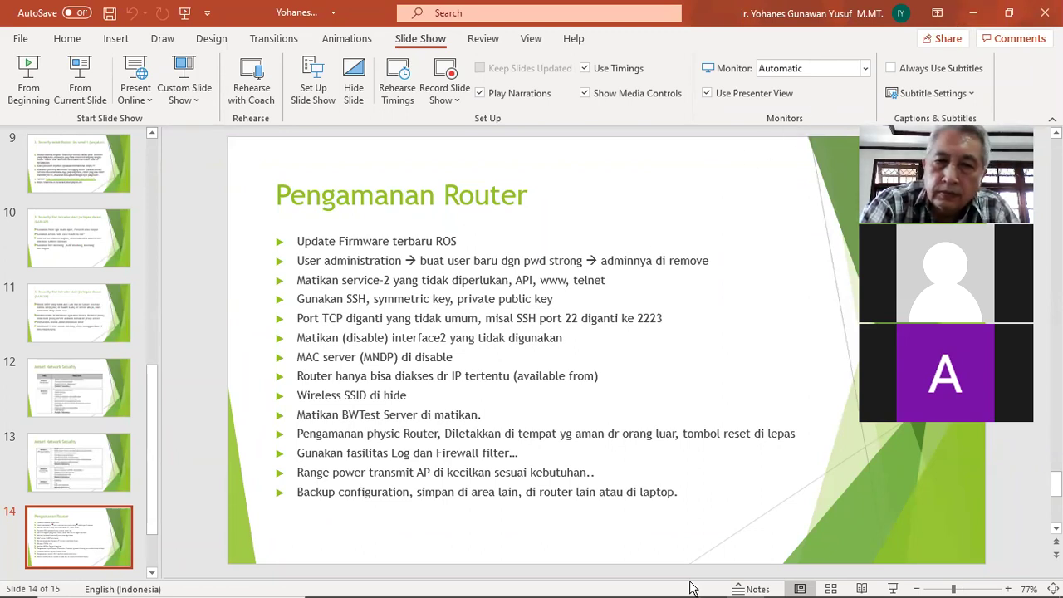
{"action": "mouse_move", "coordinate": [694, 591]}
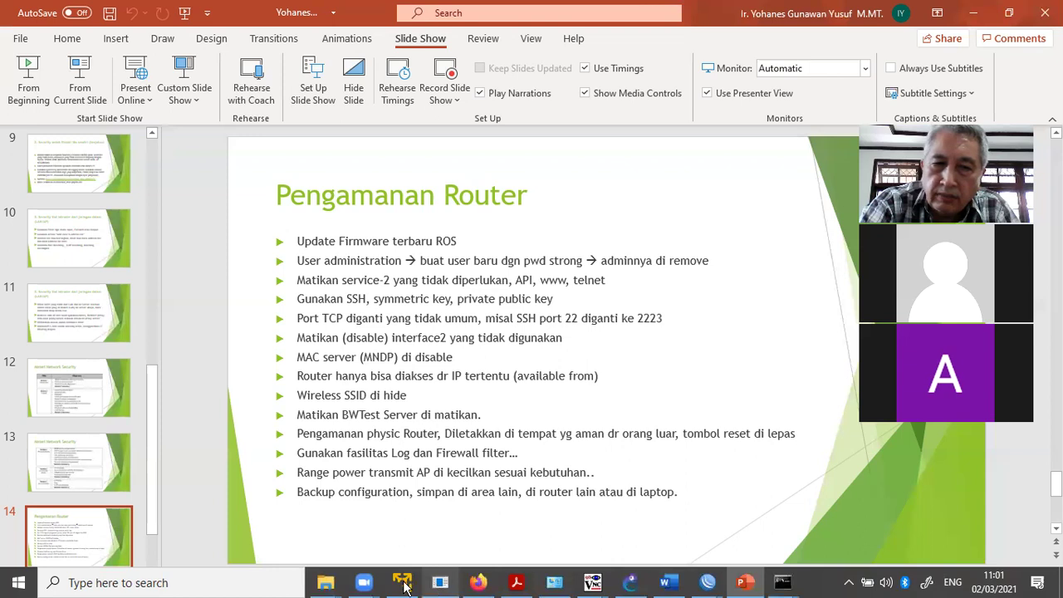
{"action": "left_click", "coordinate": [629, 584]}
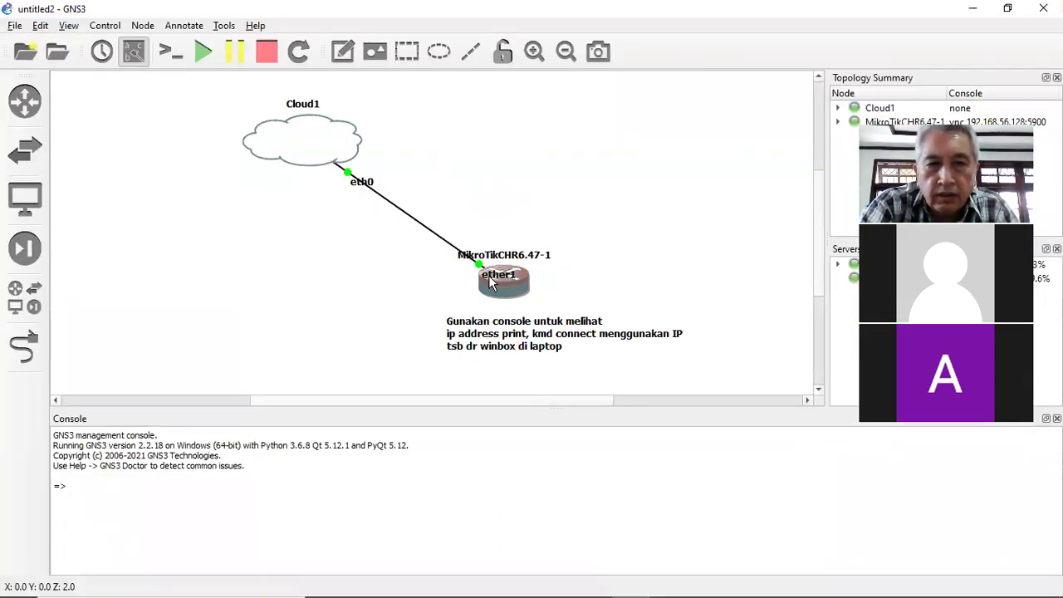
{"action": "mouse_move", "coordinate": [490, 283]}
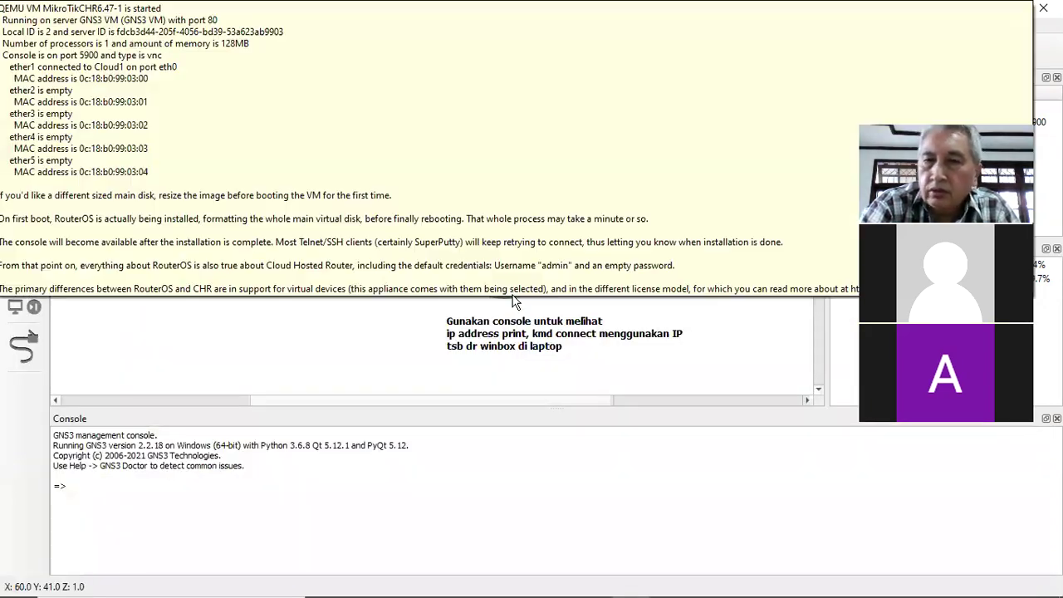
{"action": "mouse_move", "coordinate": [654, 587]}
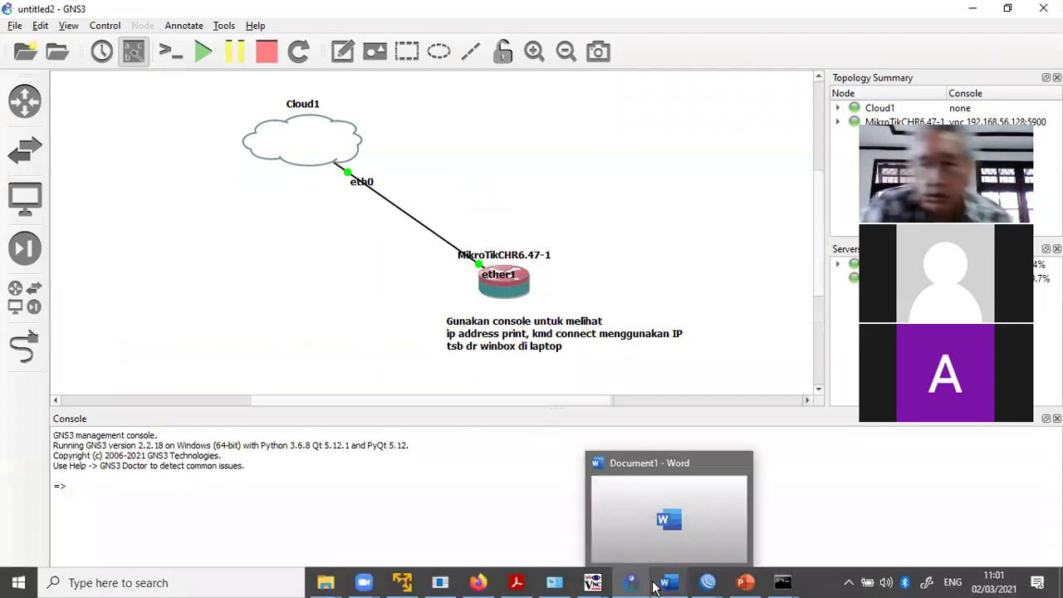
{"action": "mouse_move", "coordinate": [707, 586]}
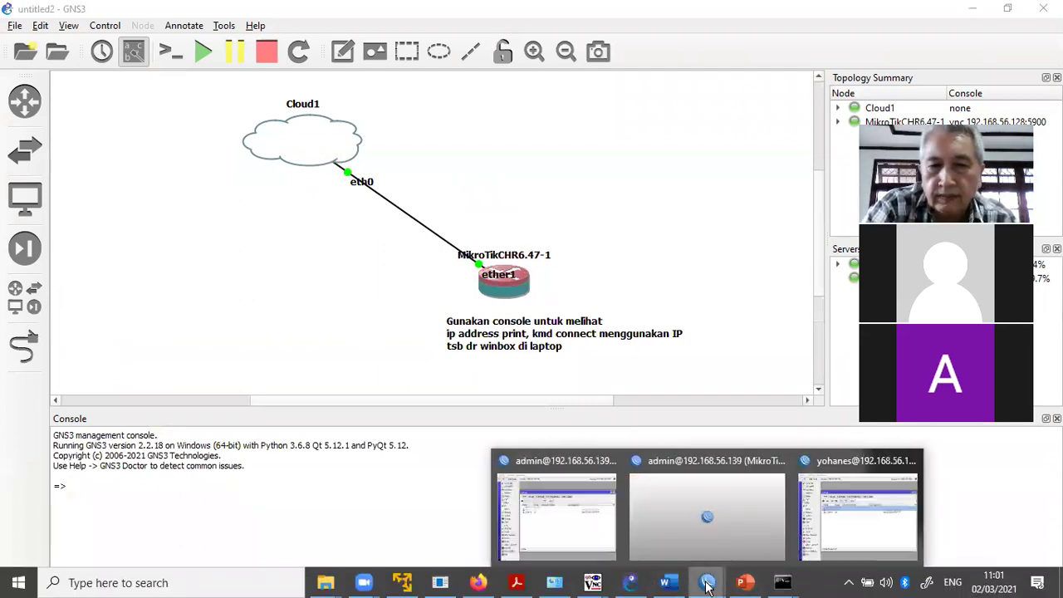
{"action": "left_click", "coordinate": [534, 521]}
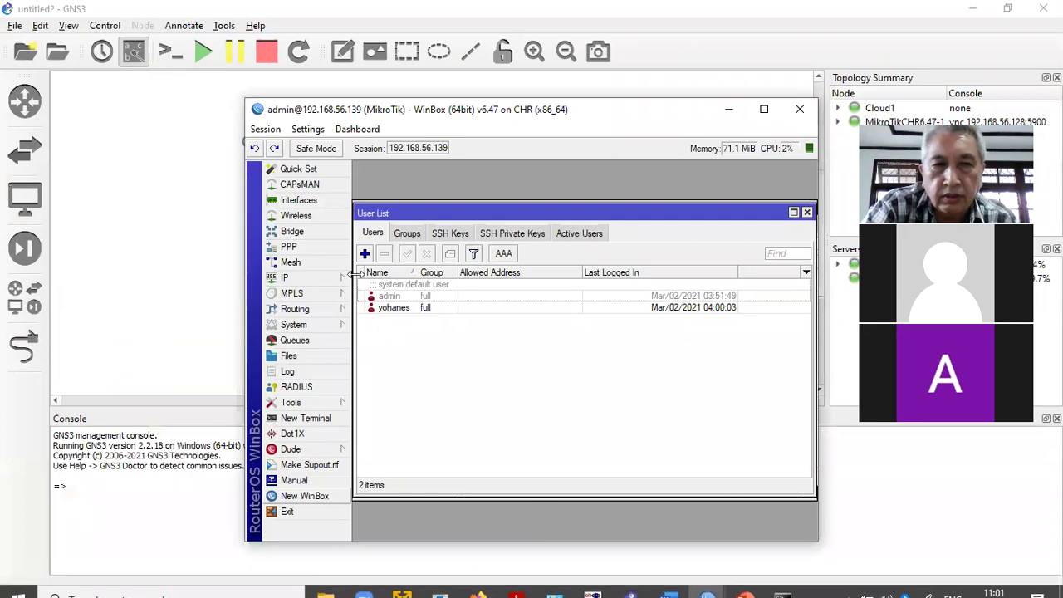
Step: Disable ether5, ether4, ether3 and ether2 so only ether1 runs, then reopen the PowerPoint slide
{"action": "left_click", "coordinate": [308, 201]}
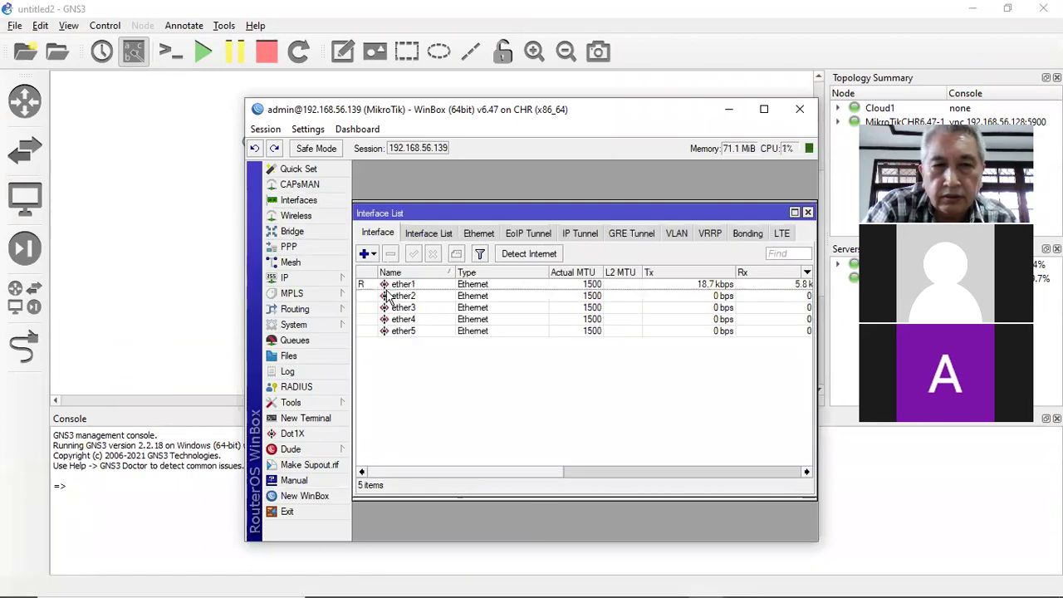
{"action": "left_click", "coordinate": [426, 331]}
{"action": "left_click", "coordinate": [432, 254]}
{"action": "left_click", "coordinate": [422, 320]}
{"action": "left_click", "coordinate": [432, 254]}
{"action": "left_click", "coordinate": [411, 308]}
{"action": "left_click", "coordinate": [432, 254]}
{"action": "left_click", "coordinate": [413, 297]}
{"action": "left_click", "coordinate": [433, 254]}
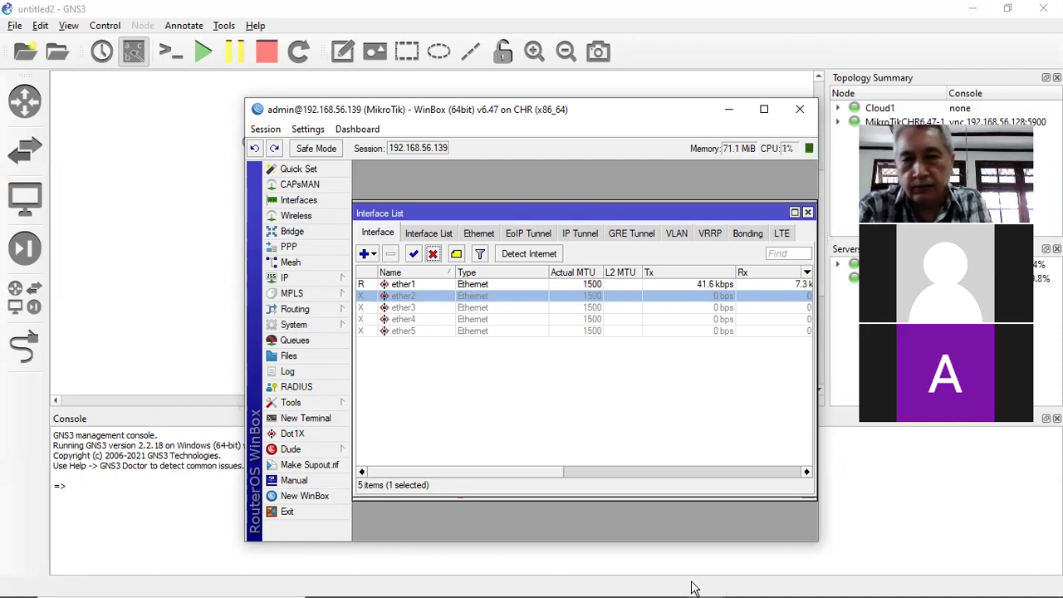
{"action": "mouse_move", "coordinate": [706, 591]}
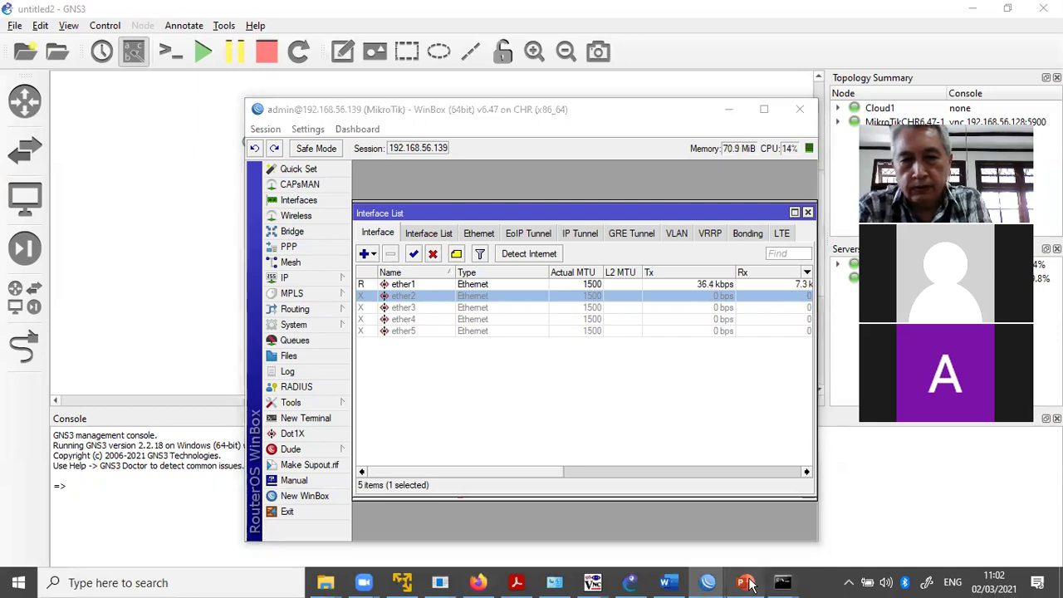
{"action": "left_click", "coordinate": [745, 582]}
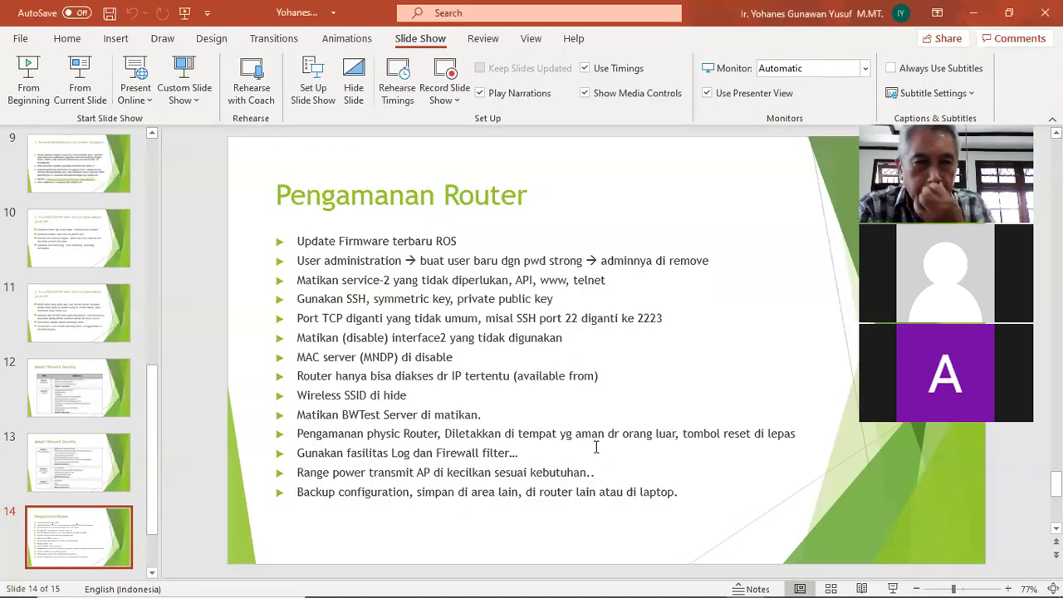